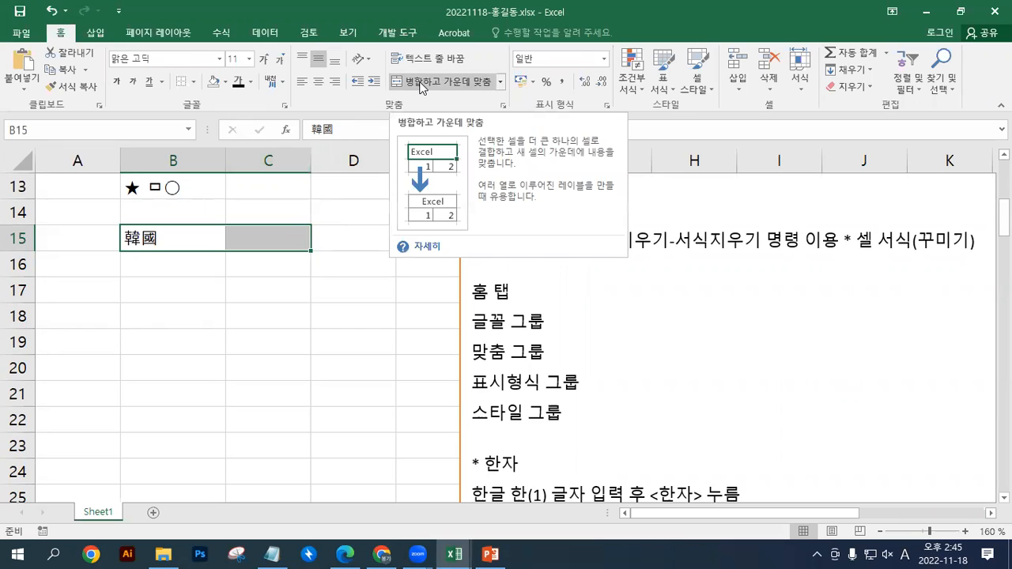
Merge and centre cells B15:C15, toggling the merge off and on to demonstrate it and leaving it applied
{"action": "left_click", "coordinate": [419, 83]}
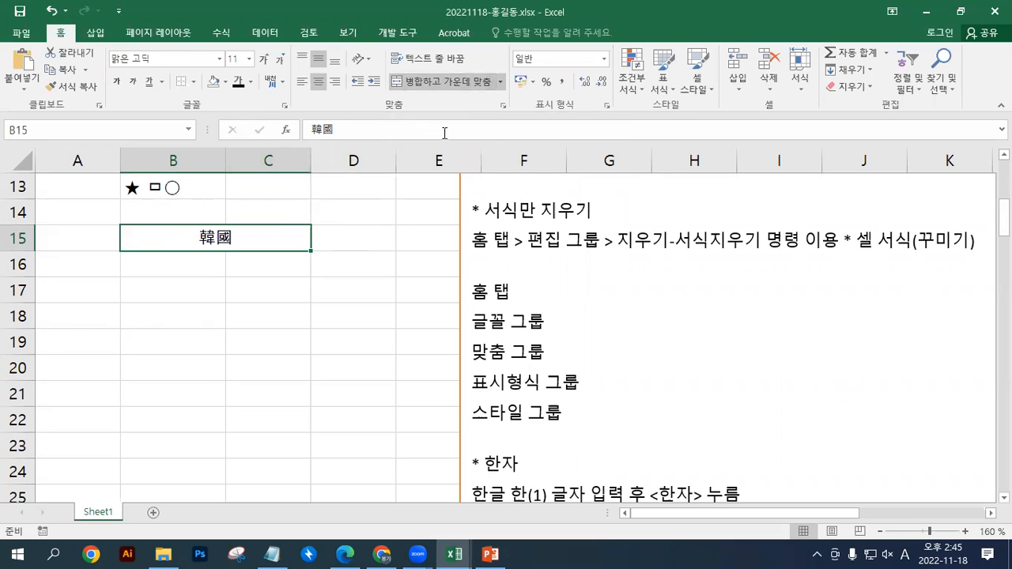
{"action": "left_click", "coordinate": [438, 80]}
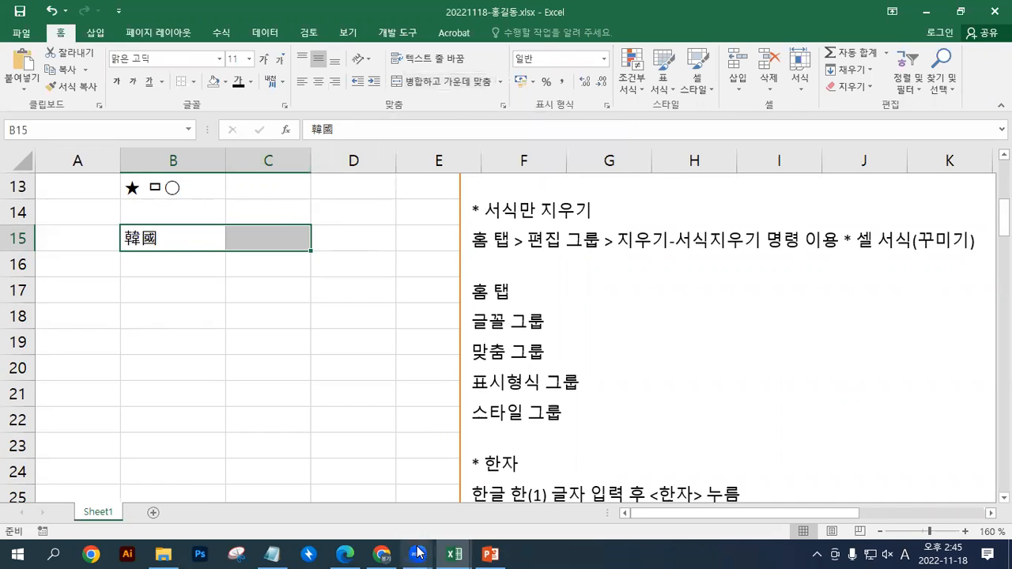
{"action": "left_click", "coordinate": [434, 80]}
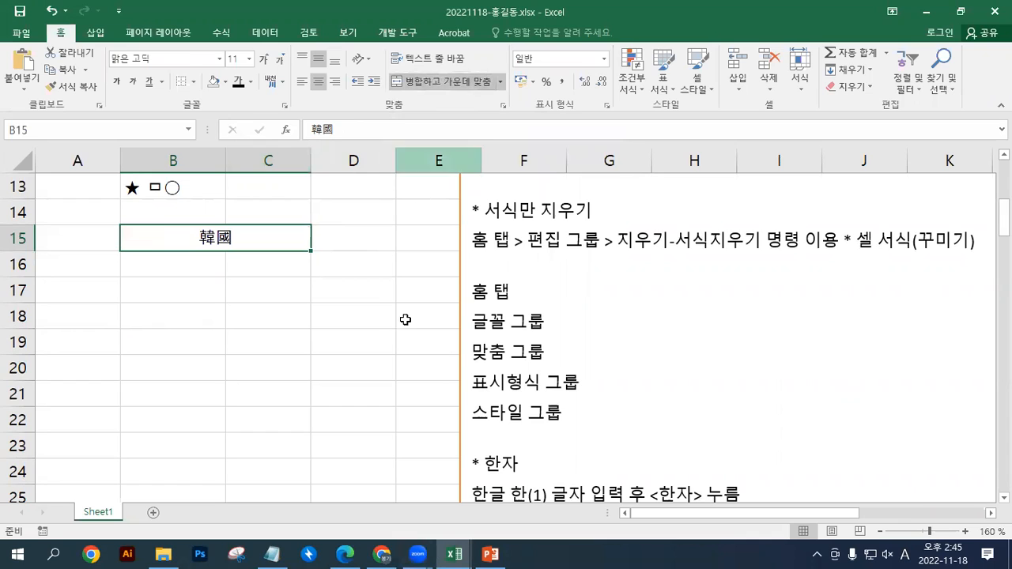
{"action": "left_click", "coordinate": [434, 81]}
{"action": "left_click", "coordinate": [433, 80]}
{"action": "left_click", "coordinate": [433, 80]}
{"action": "left_click", "coordinate": [433, 80]}
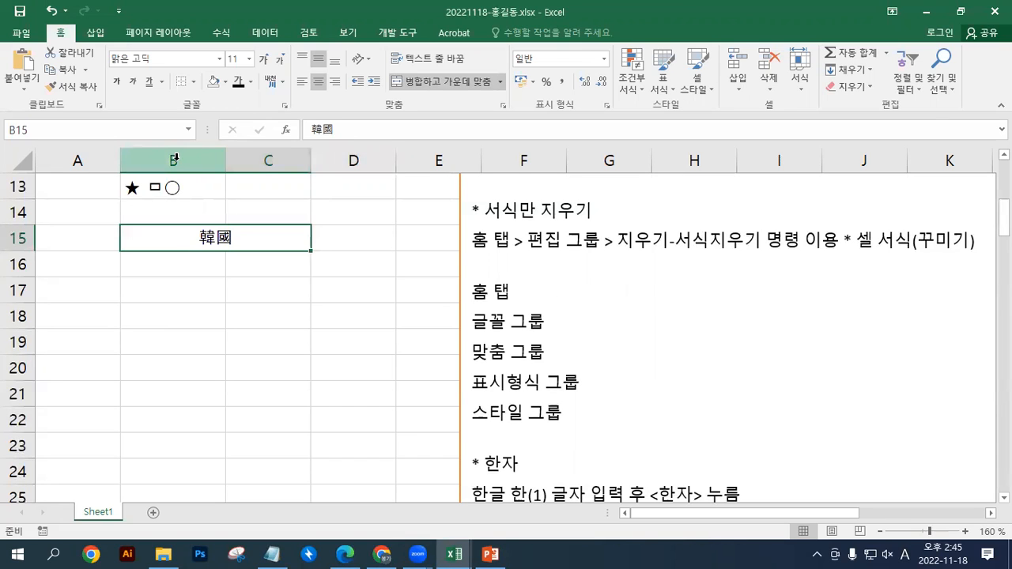
{"action": "left_click", "coordinate": [356, 159]}
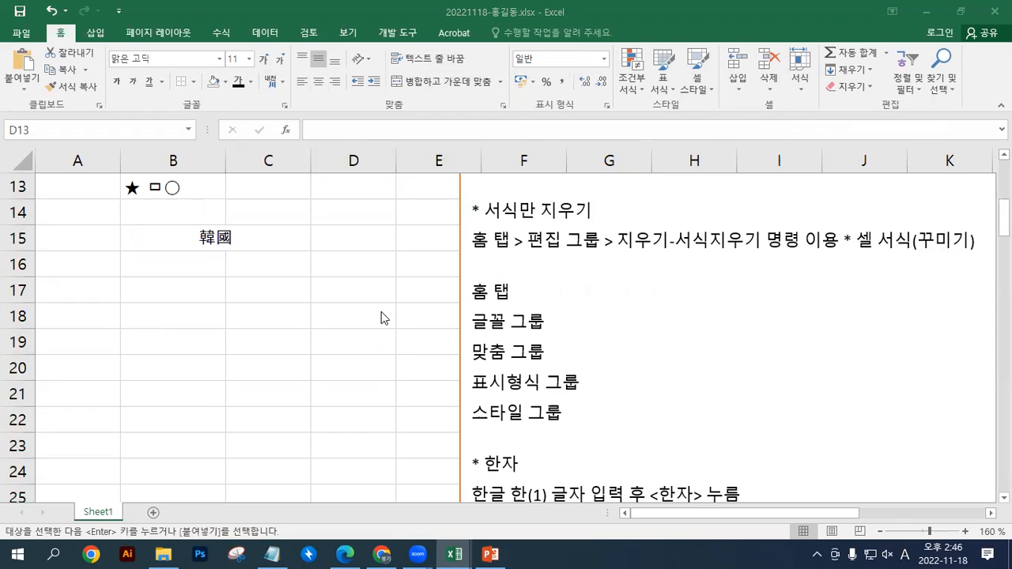
{"action": "left_click", "coordinate": [348, 312]}
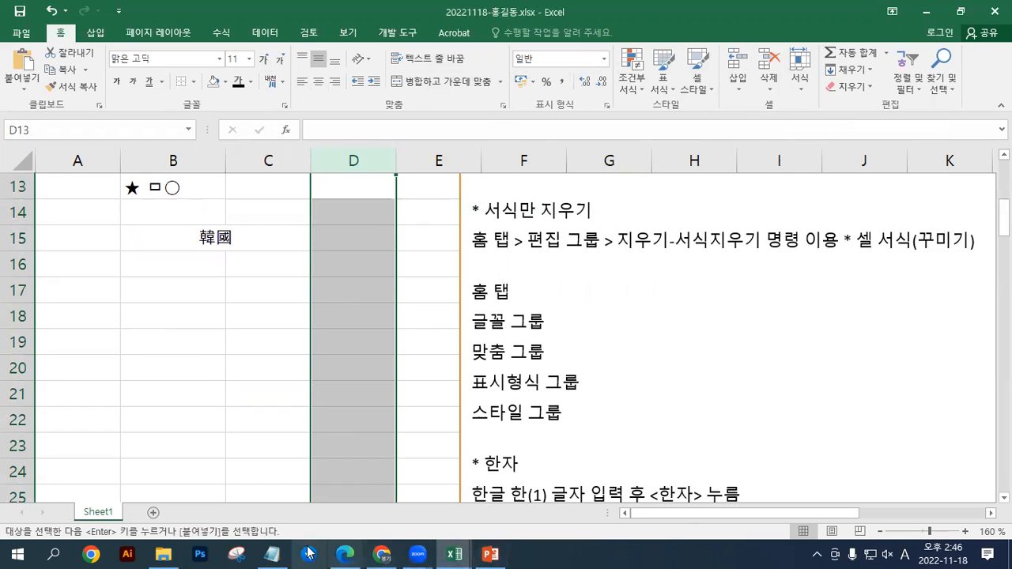
Copy the 열너비 자동 맞춤, 행 높이 조정 and 행 높이 자동 맞춤 notes from the notes file and paste them above 셀 서식 대화상자 in the text box
{"action": "left_click", "coordinate": [272, 553]}
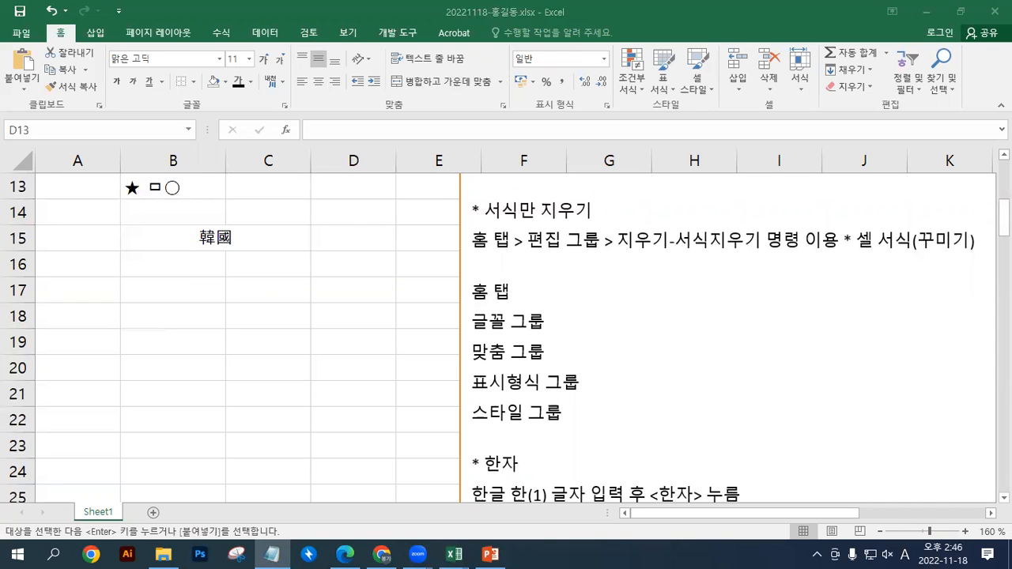
{"action": "scroll", "coordinate": [499, 247], "scroll_direction": "up", "scroll_amount": 3}
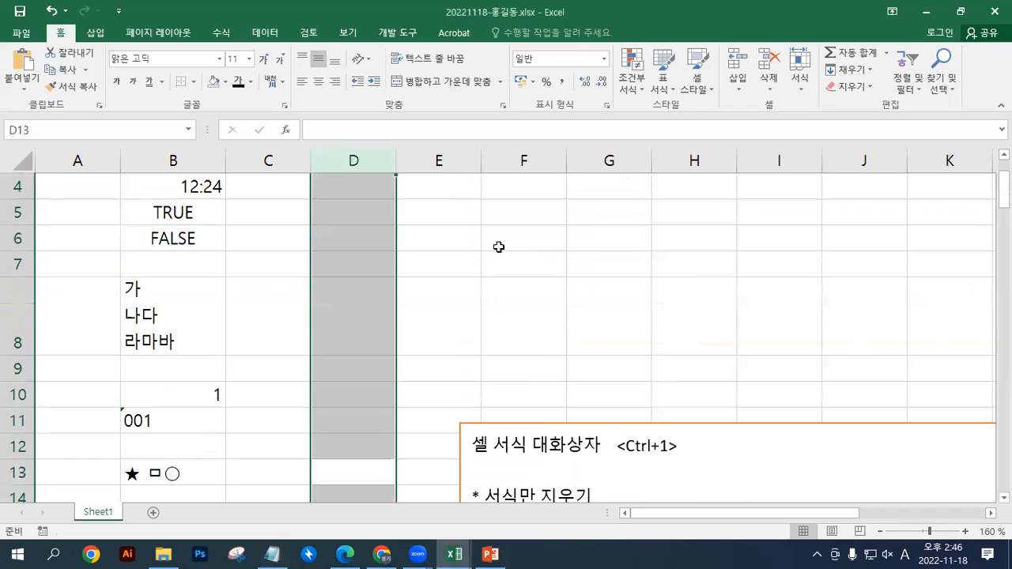
{"action": "scroll", "coordinate": [490, 392], "scroll_direction": "down", "scroll_amount": 2}
{"action": "left_click", "coordinate": [468, 230]}
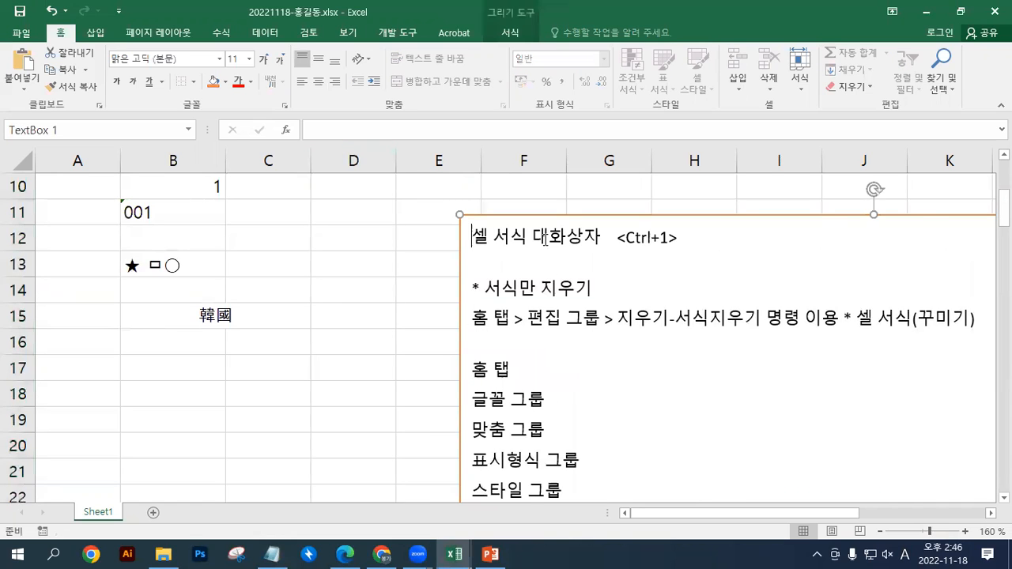
{"action": "type", "text": "열너비 자동 맞춤 행 높이 조정 : 홈 탭 > 셀 그룹 > 서식 - 행 높이 명령 이용 행 높이 자동 맞춤"}
{"action": "key", "text": "Return"}
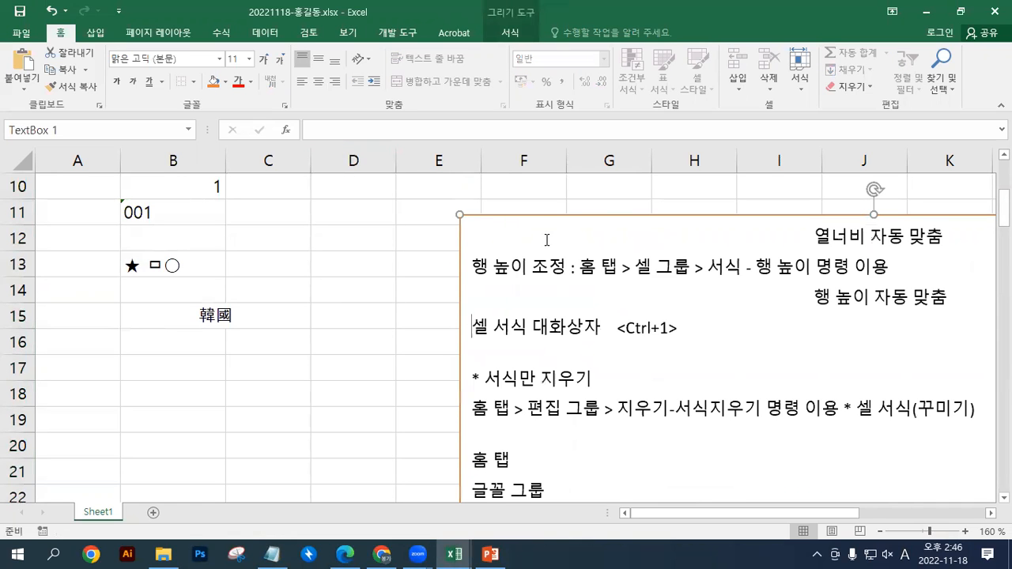
{"action": "scroll", "coordinate": [574, 264], "scroll_direction": "up", "scroll_amount": 1}
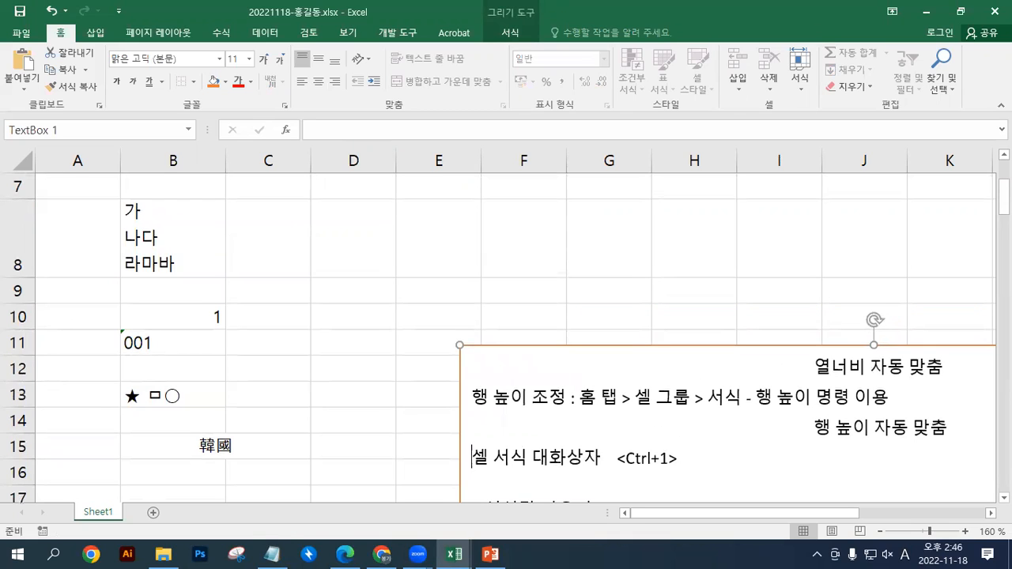
Copy the * 셀 크기 조정 heading and 열 너비 조정 line from the notes file and paste them at the start of the text box
{"action": "key", "text": "alt+Tab"}
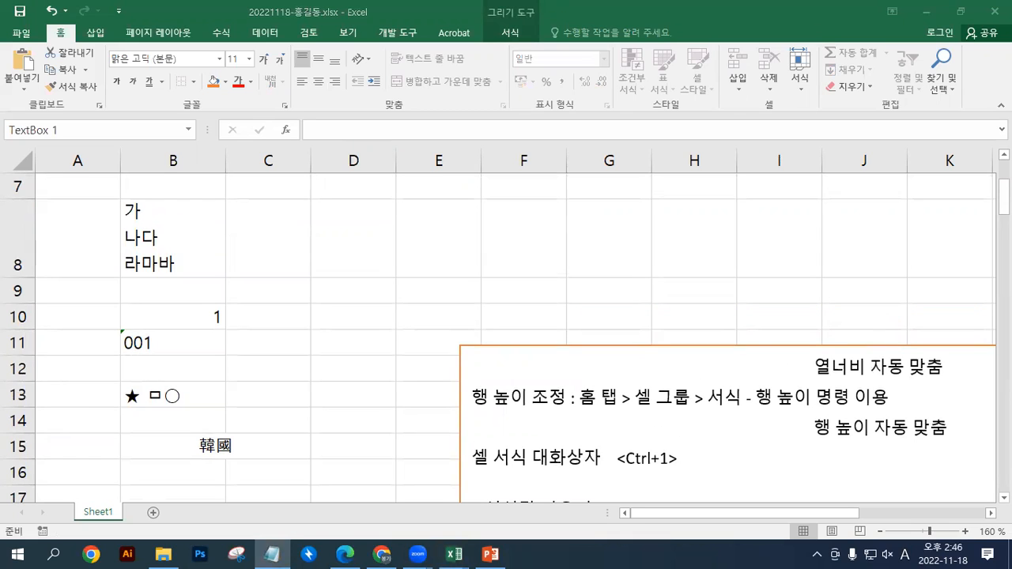
{"action": "left_click", "coordinate": [479, 357]}
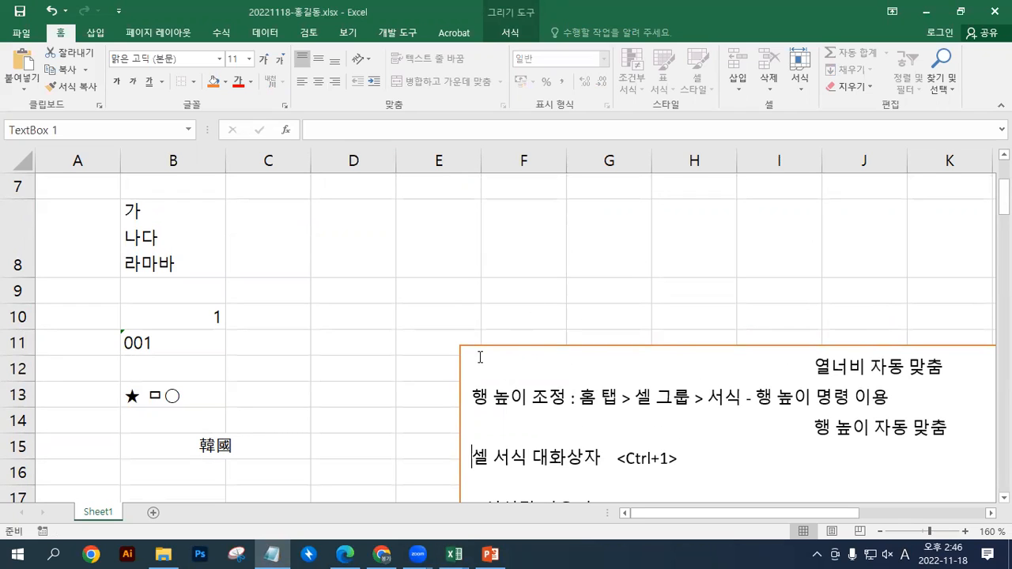
{"action": "left_click", "coordinate": [466, 360]}
{"action": "type", "text": "* 셀 크기 조정 열 너비 조정 : 홈 탭 > 셀 그룹 > 서식 - 열너비 명령 이용"}
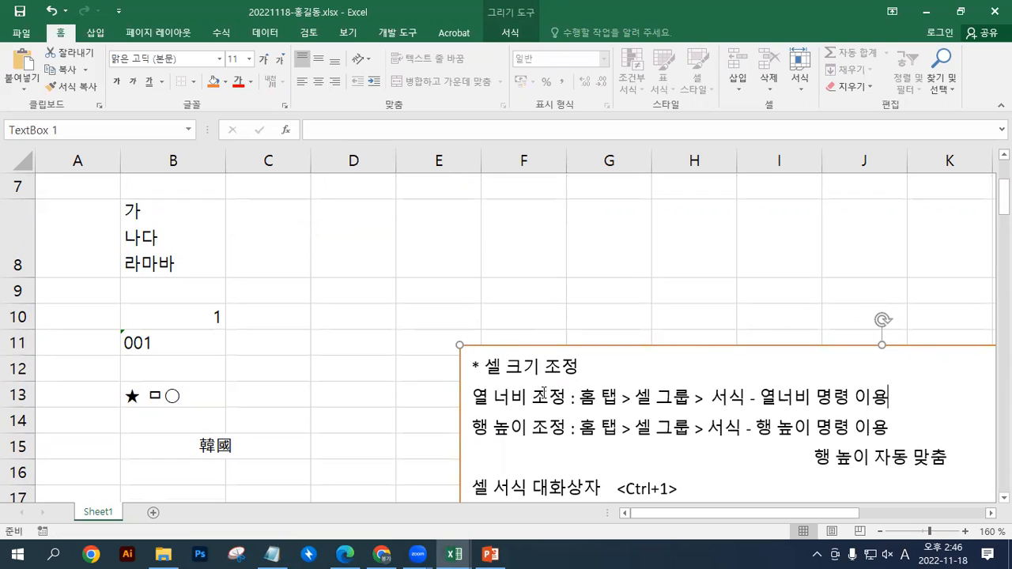
{"action": "triple_click", "coordinate": [546, 400]}
{"action": "key", "text": "Delete"}
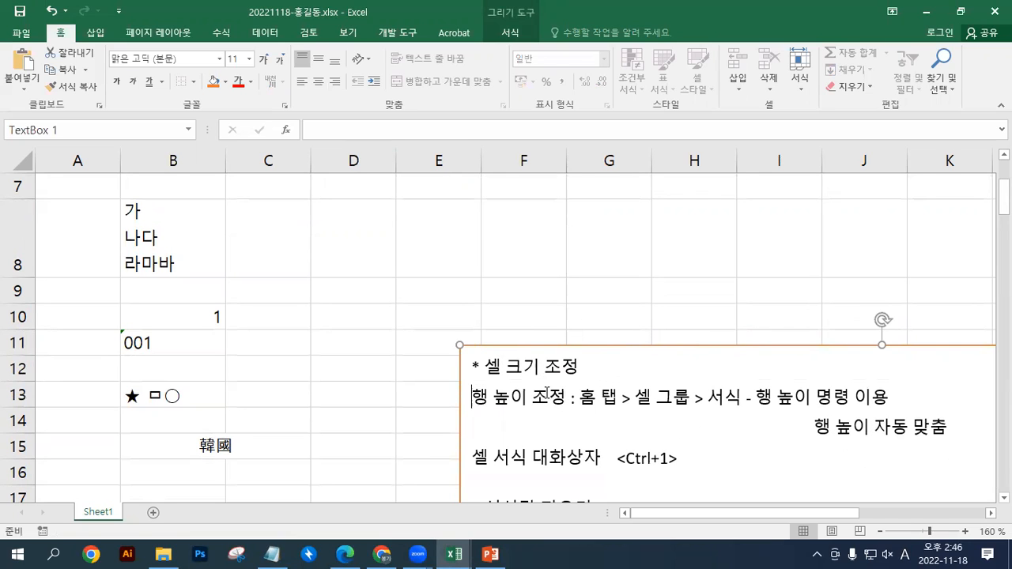
{"action": "scroll", "coordinate": [557, 398], "scroll_direction": "down", "scroll_amount": 1}
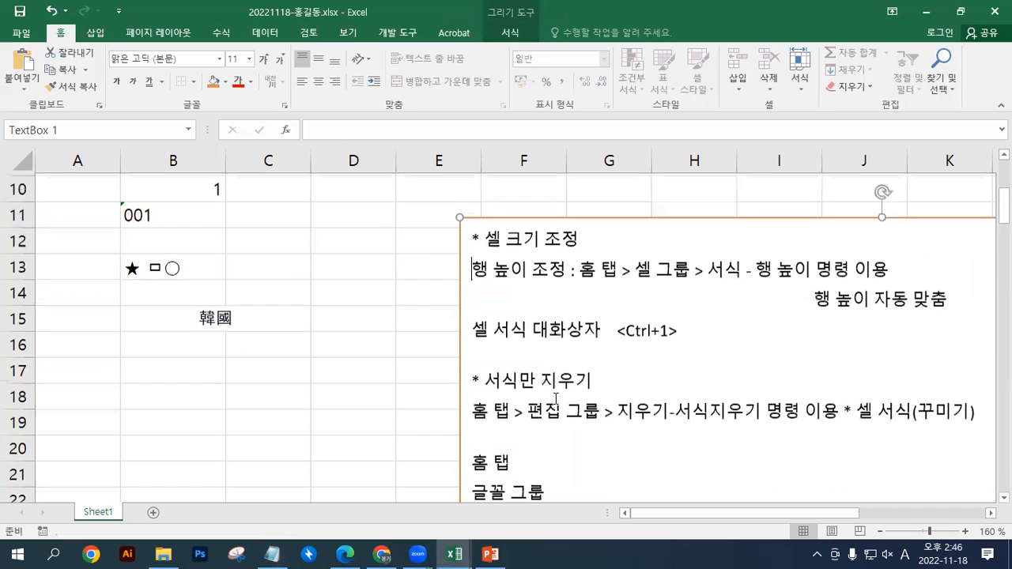
{"action": "key", "text": "ctrl+z"}
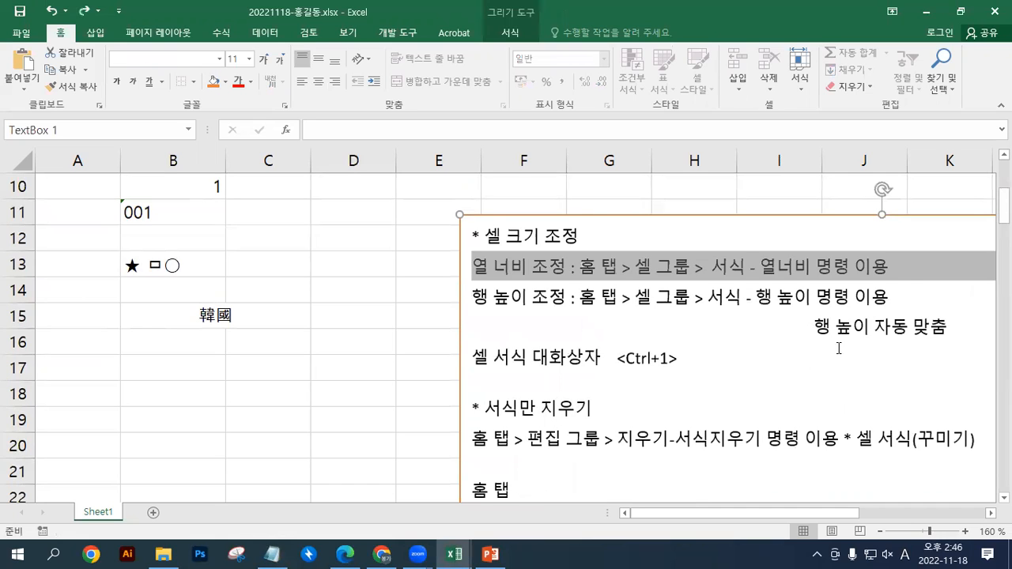
Move 열너비 자동 맞춤 onto its own line below the 열 너비 조정 note in the text box
{"action": "left_click", "coordinate": [910, 270]}
{"action": "key", "text": "ctrl+z"}
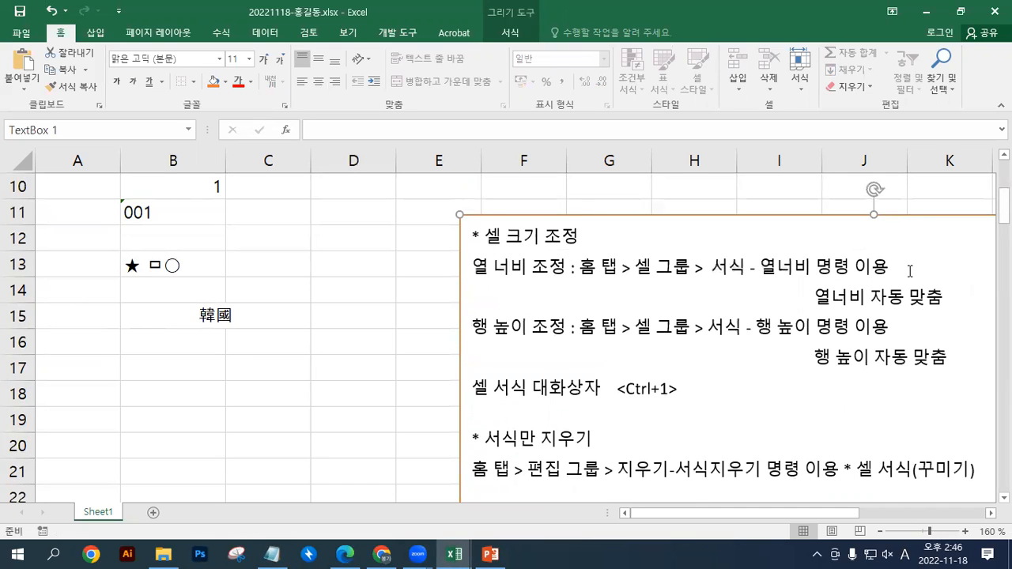
Set the width of column D to 15
{"action": "left_click", "coordinate": [353, 159]}
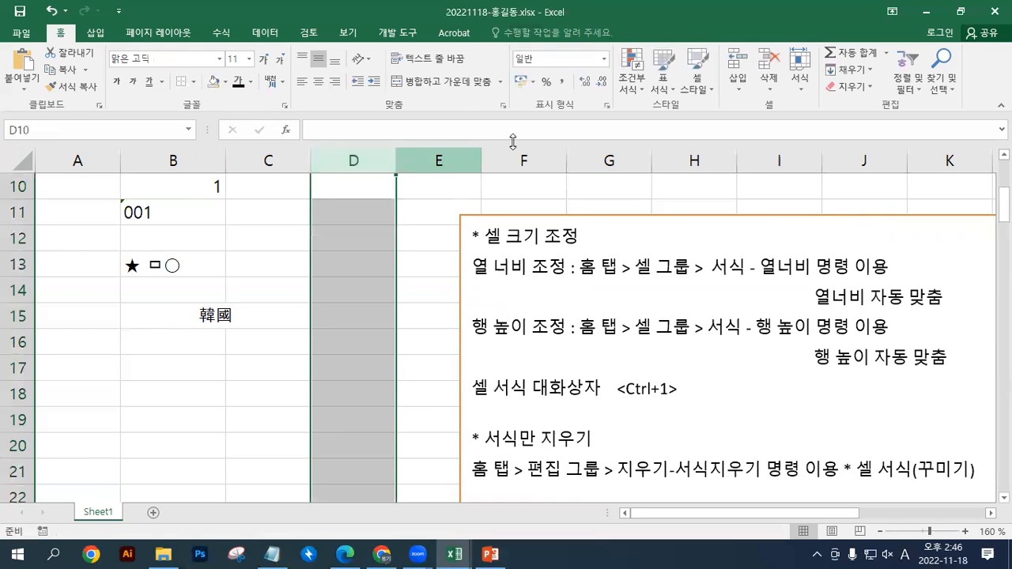
{"action": "left_click", "coordinate": [804, 89]}
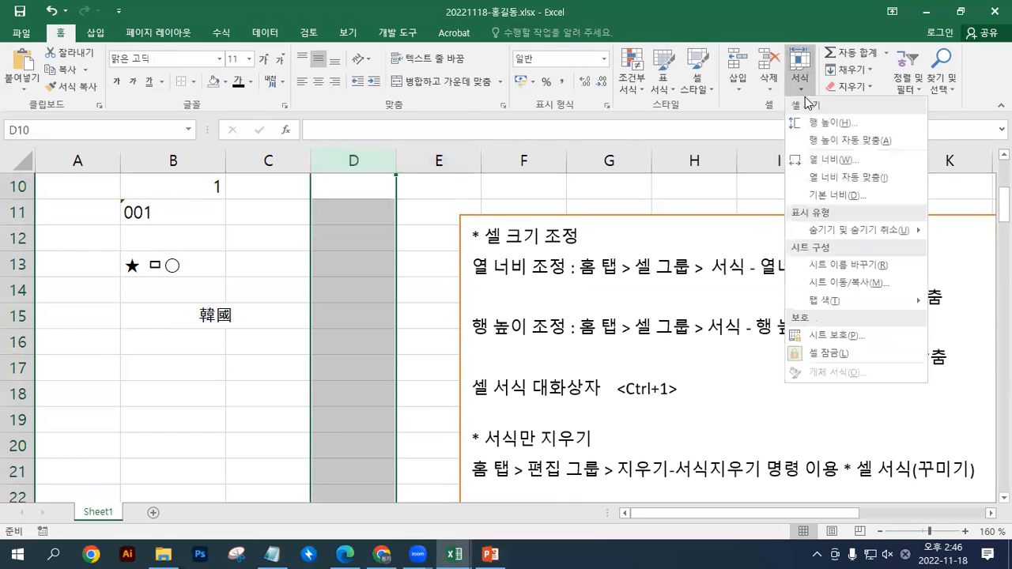
{"action": "left_click", "coordinate": [822, 159]}
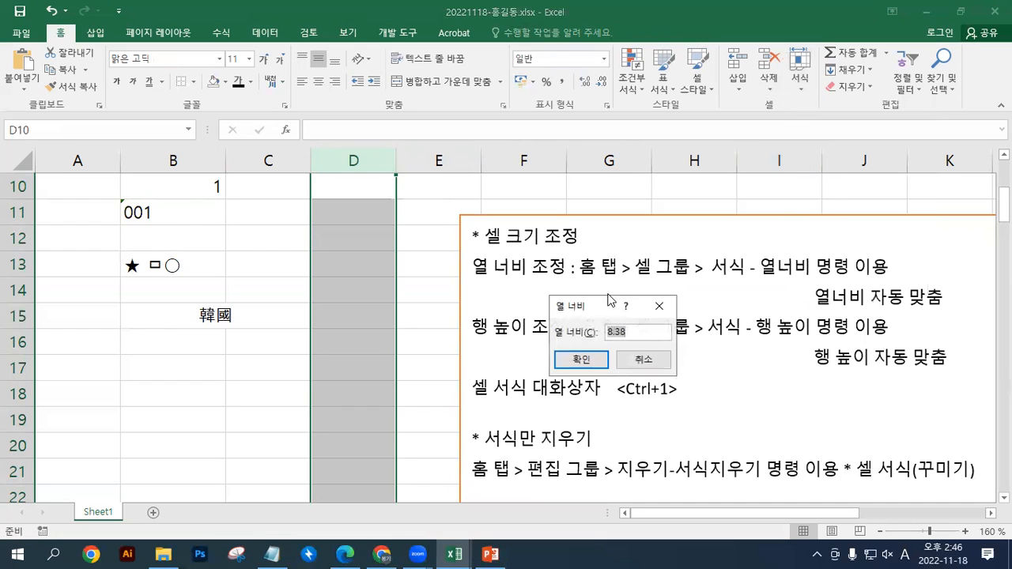
{"action": "left_click_drag", "start_coordinate": [594, 296], "coordinate": [530, 112]}
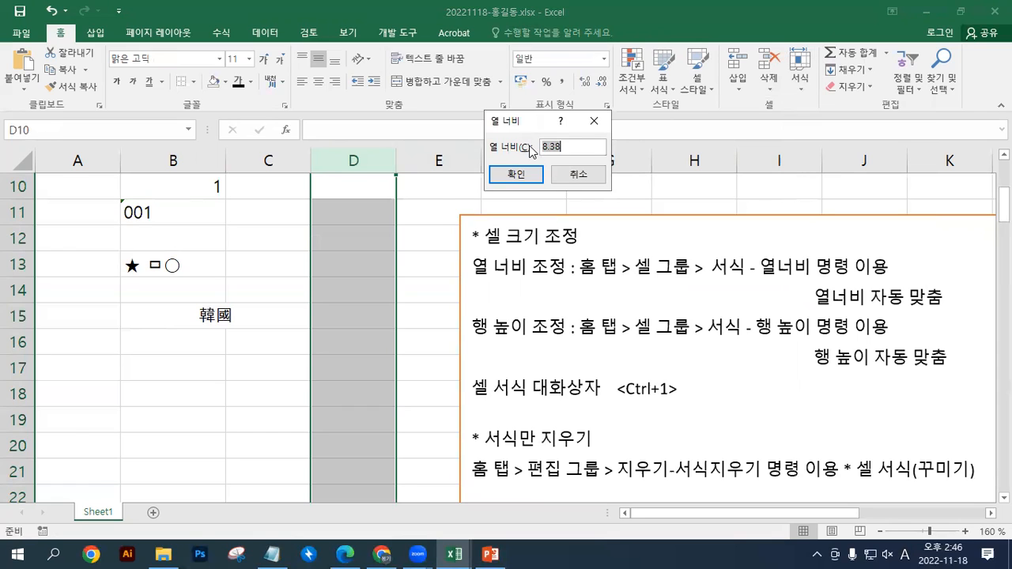
{"action": "type", "text": "15"}
{"action": "left_click", "coordinate": [515, 174]}
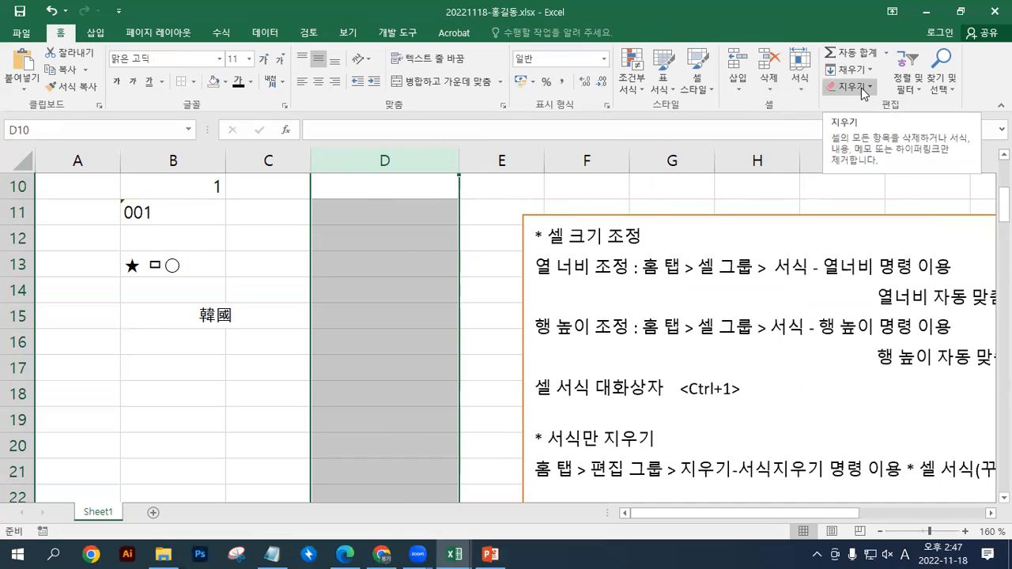
Apply AutoFit column width to column D
{"action": "left_click", "coordinate": [799, 85]}
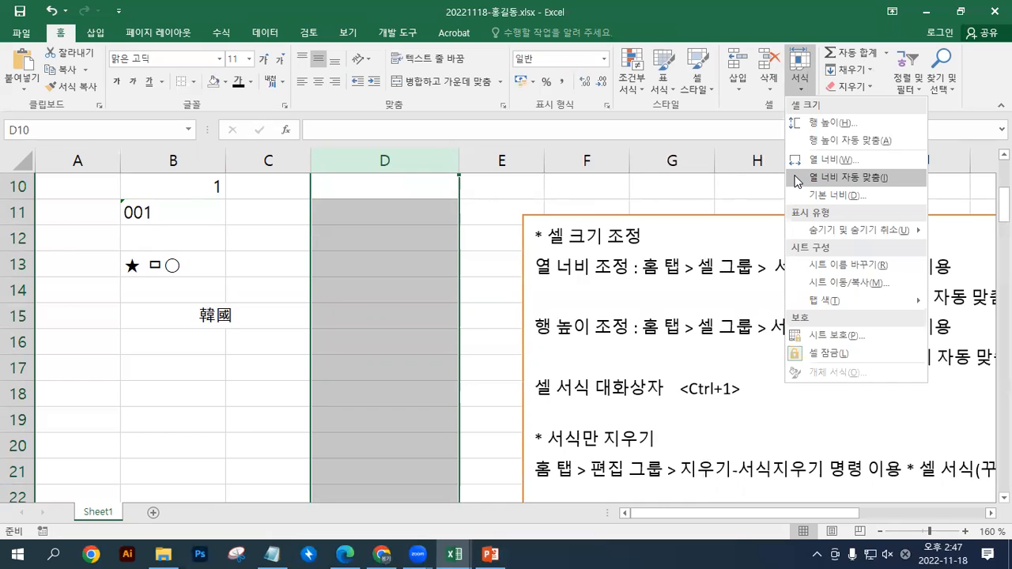
{"action": "left_click", "coordinate": [797, 178]}
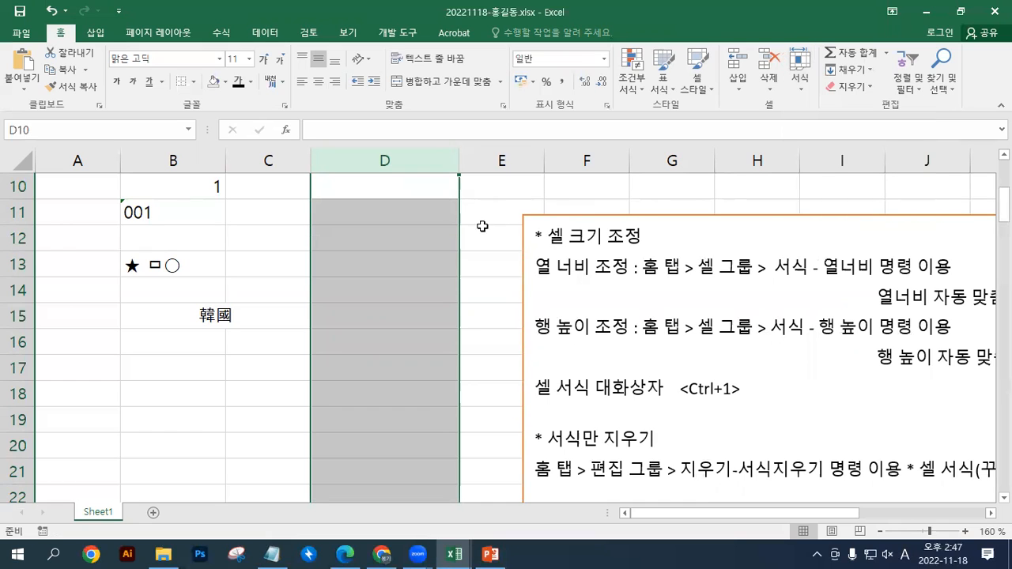
{"action": "scroll", "coordinate": [454, 229], "scroll_direction": "up", "scroll_amount": 3}
{"action": "scroll", "coordinate": [457, 228], "scroll_direction": "down", "scroll_amount": 4}
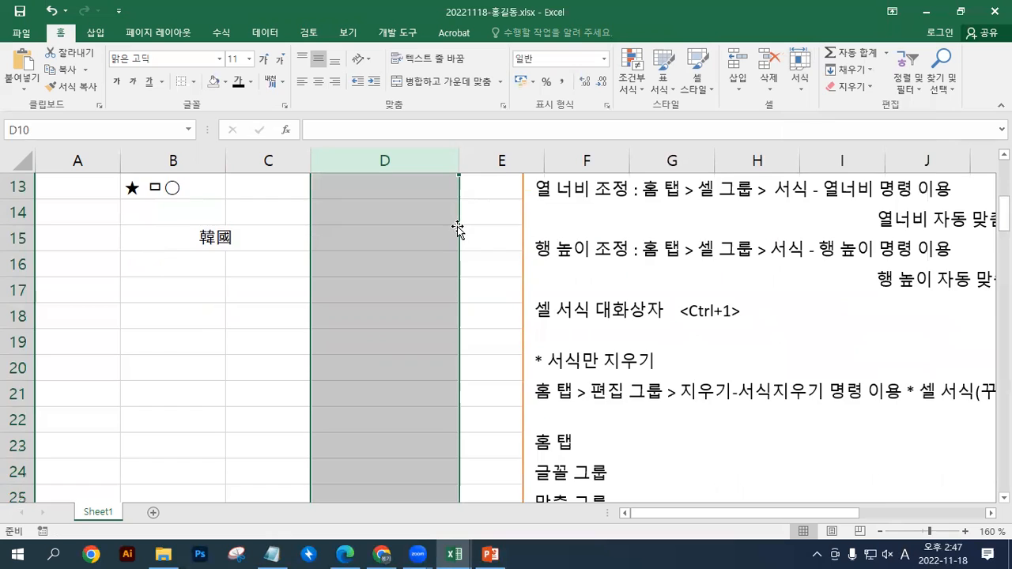
Set the width of column B to 25
{"action": "scroll", "coordinate": [456, 228], "scroll_direction": "up", "scroll_amount": 3}
{"action": "left_click", "coordinate": [204, 159]}
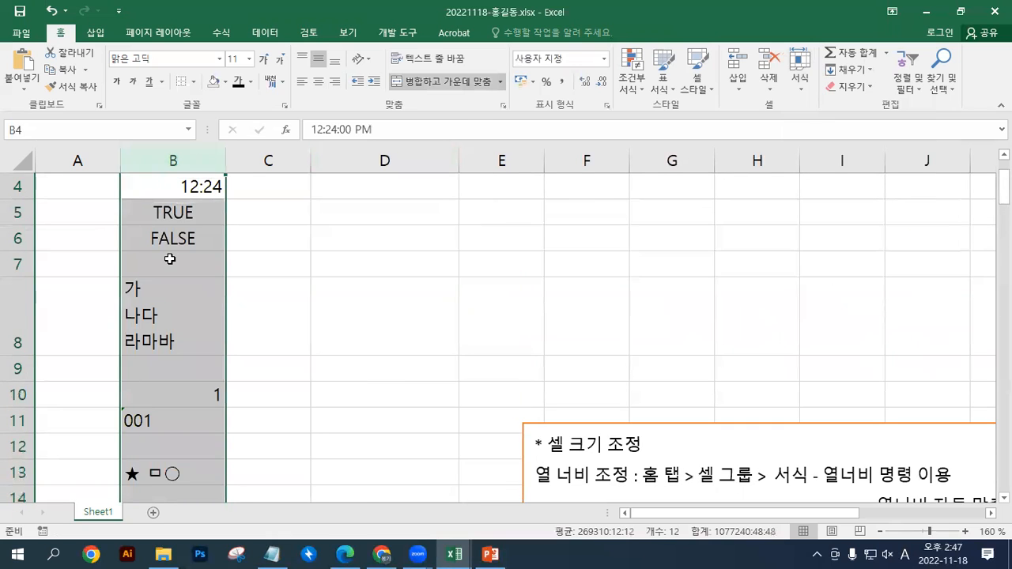
{"action": "scroll", "coordinate": [169, 258], "scroll_direction": "down", "scroll_amount": 1}
{"action": "scroll", "coordinate": [164, 262], "scroll_direction": "up", "scroll_amount": 2}
{"action": "scroll", "coordinate": [169, 259], "scroll_direction": "down", "scroll_amount": 3}
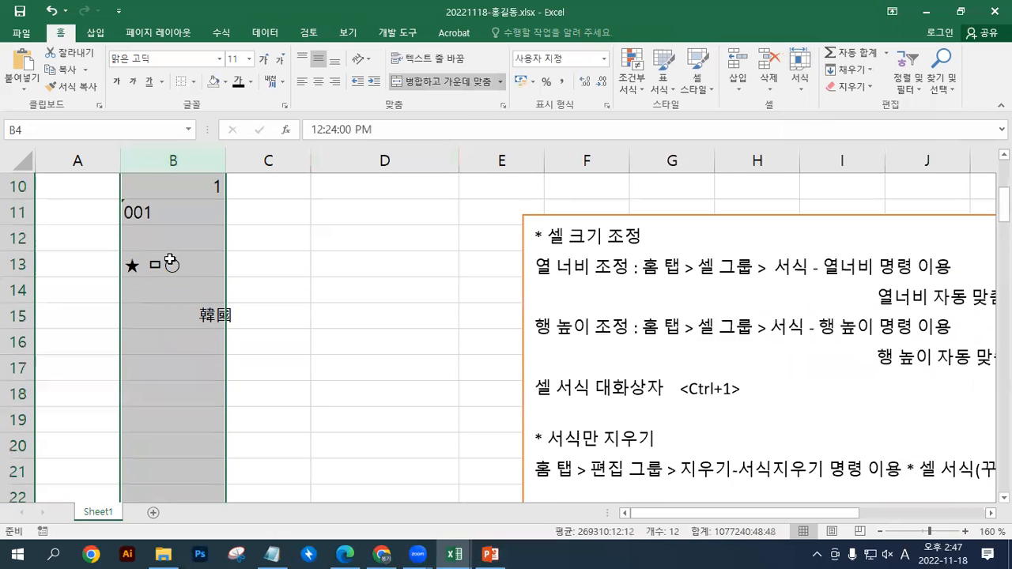
{"action": "scroll", "coordinate": [170, 260], "scroll_direction": "up", "scroll_amount": 2}
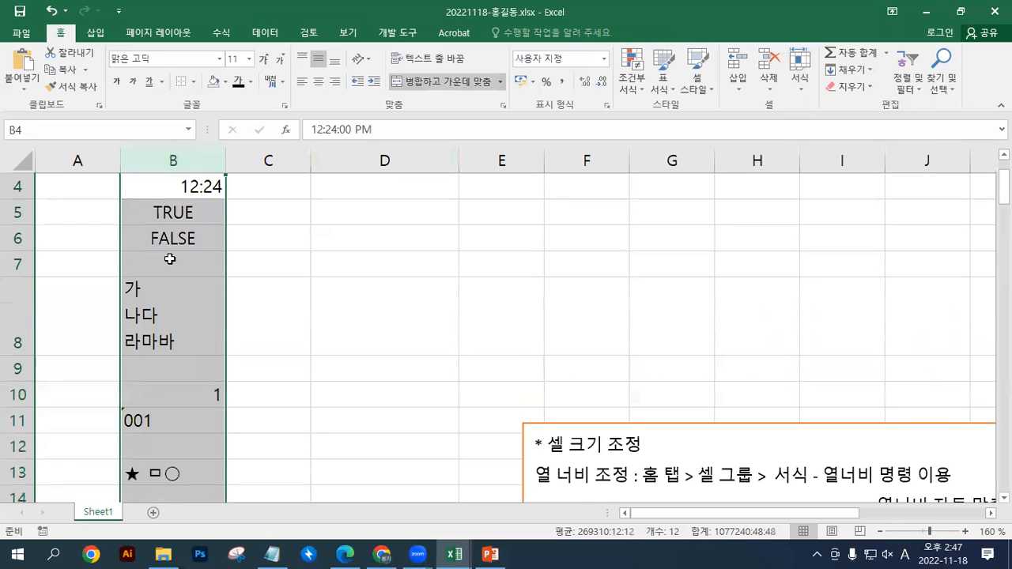
{"action": "scroll", "coordinate": [169, 255], "scroll_direction": "up", "scroll_amount": 1}
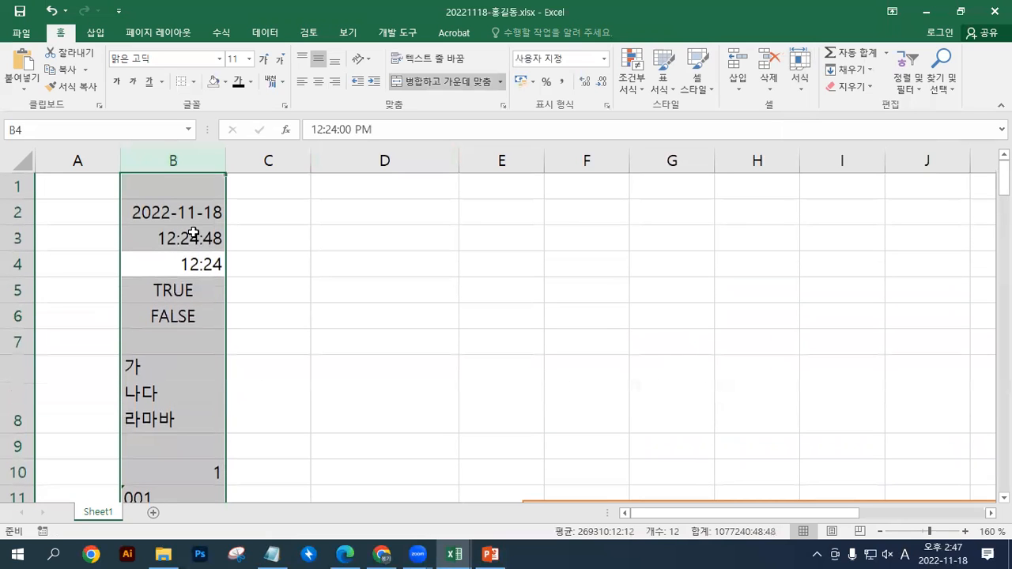
{"action": "left_click", "coordinate": [850, 86]}
{"action": "left_click", "coordinate": [803, 93]}
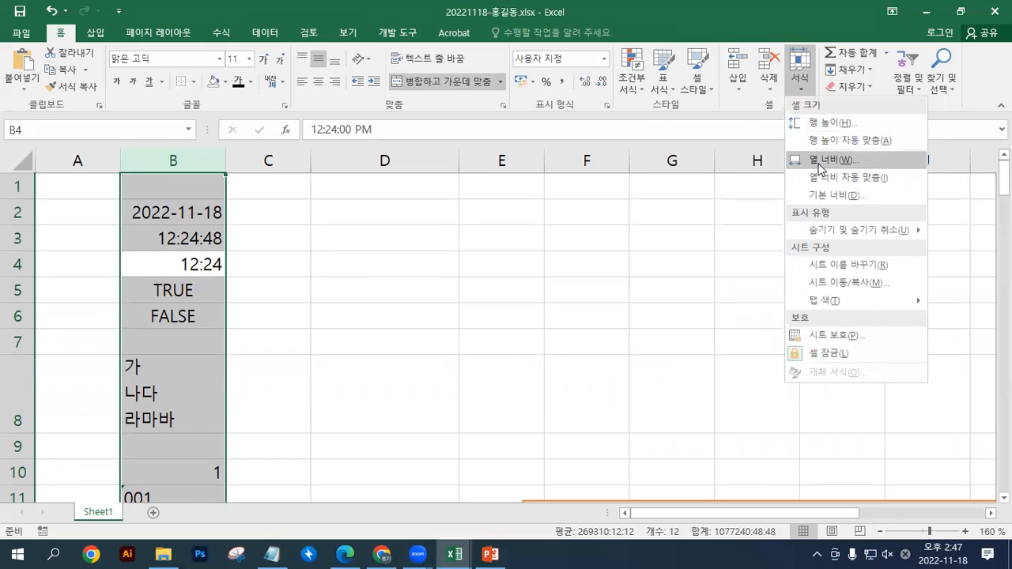
{"action": "left_click", "coordinate": [819, 163]}
{"action": "type", "text": "25"}
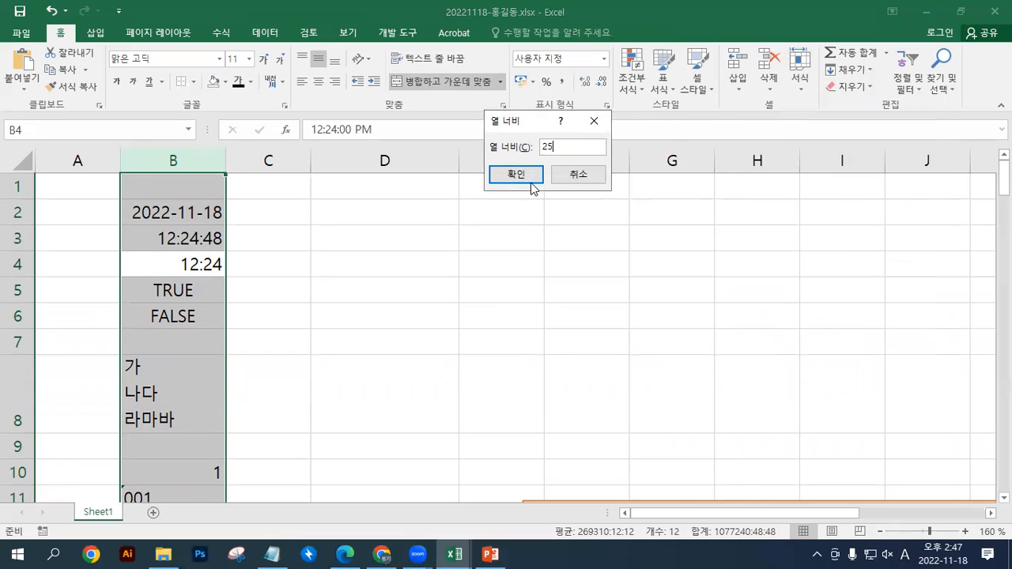
{"action": "left_click", "coordinate": [531, 181]}
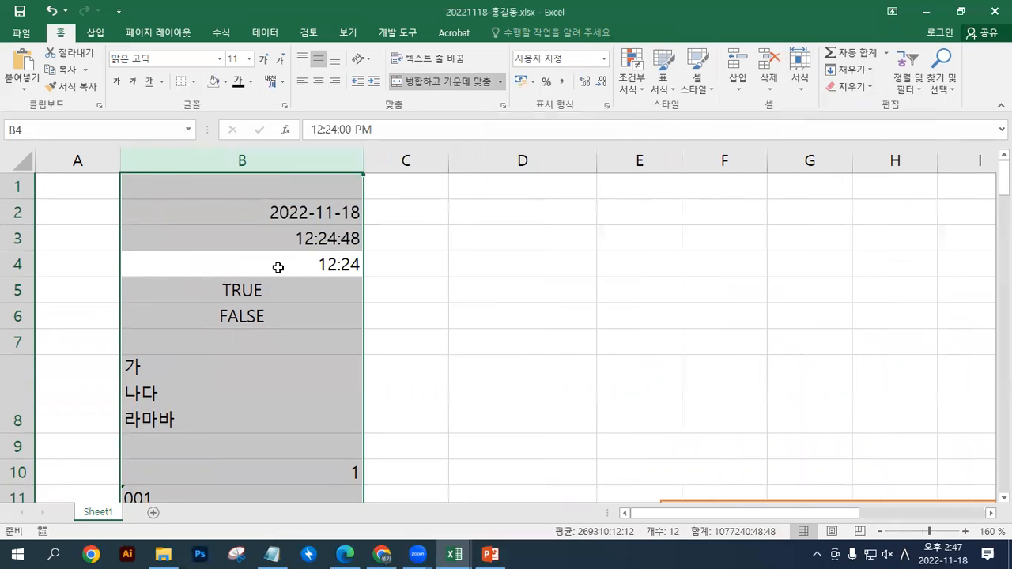
{"action": "scroll", "coordinate": [278, 268], "scroll_direction": "down", "scroll_amount": 2}
{"action": "scroll", "coordinate": [284, 264], "scroll_direction": "up", "scroll_amount": 1}
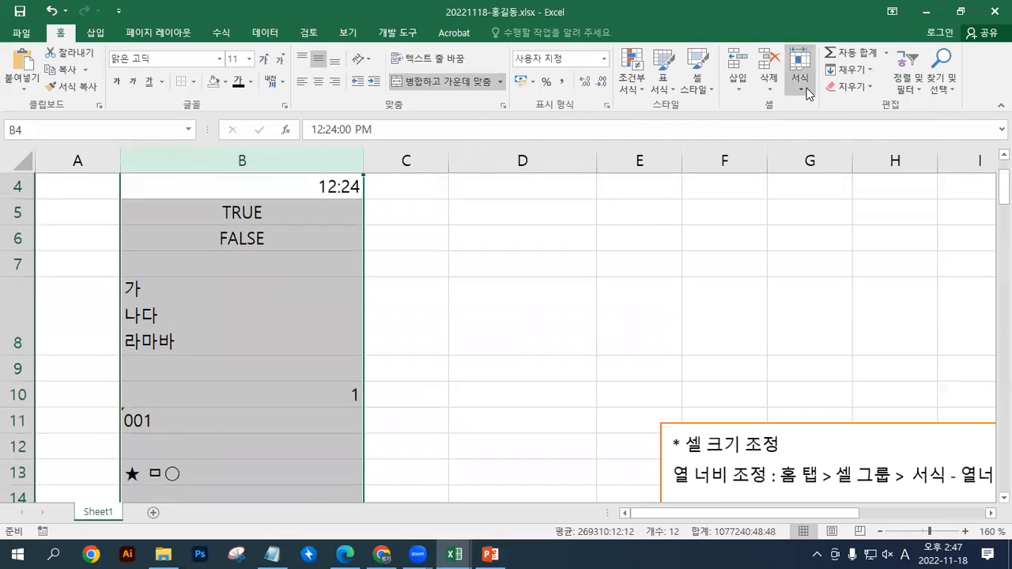
Apply AutoFit column width to column B
{"action": "left_click", "coordinate": [808, 94]}
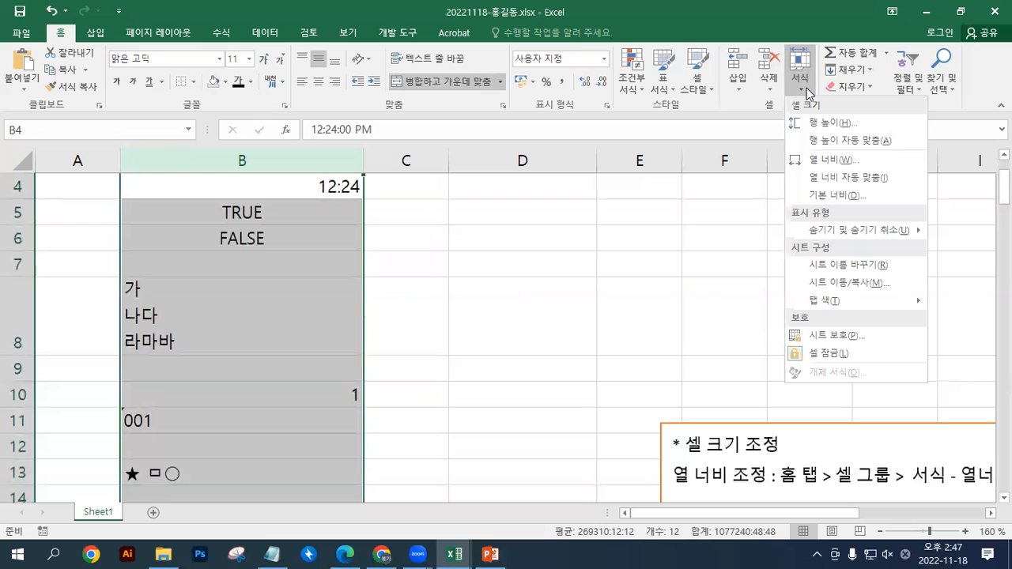
{"action": "left_click", "coordinate": [802, 186]}
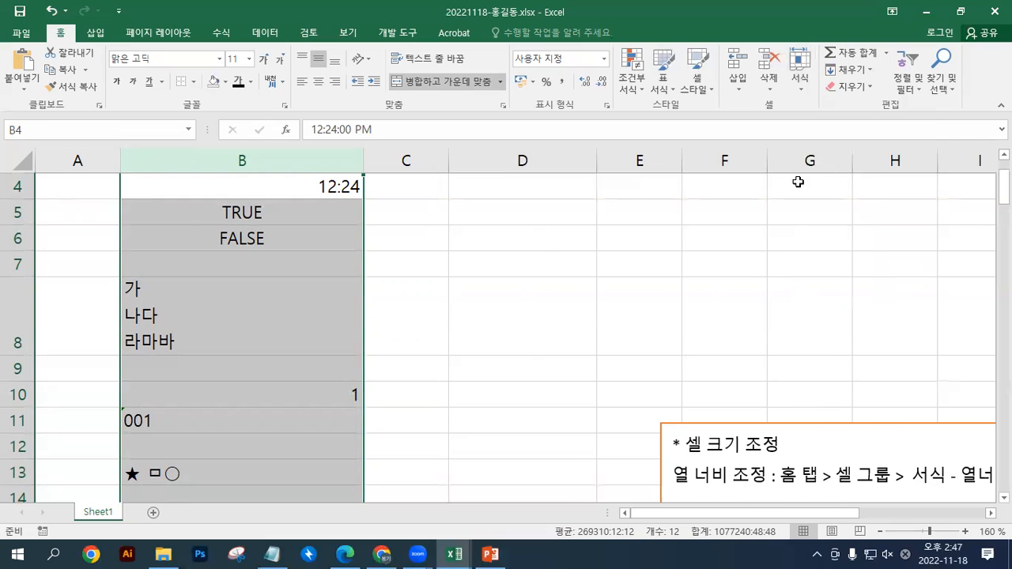
{"action": "scroll", "coordinate": [192, 232], "scroll_direction": "up", "scroll_amount": 1}
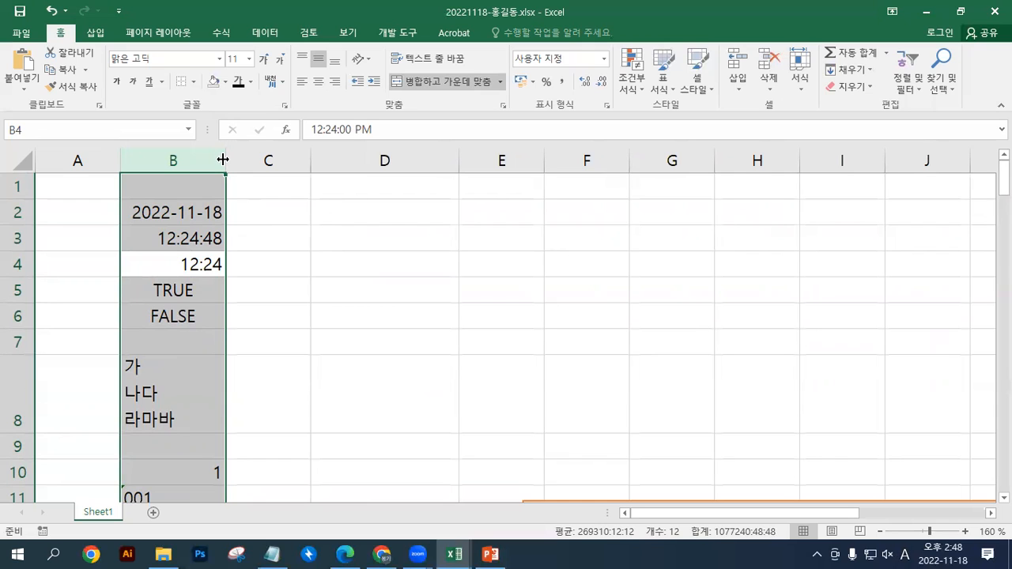
Resize column B by hand, both wider and narrower, and auto-fit its width to the contents
{"action": "left_click_drag", "start_coordinate": [223, 159], "coordinate": [297, 155]}
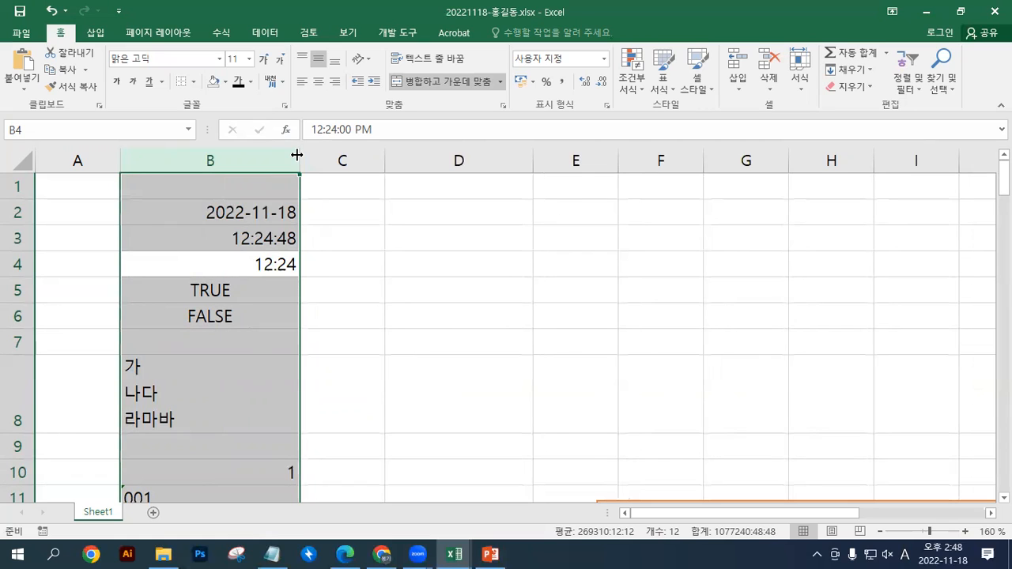
{"action": "left_click_drag", "start_coordinate": [296, 155], "coordinate": [180, 158]}
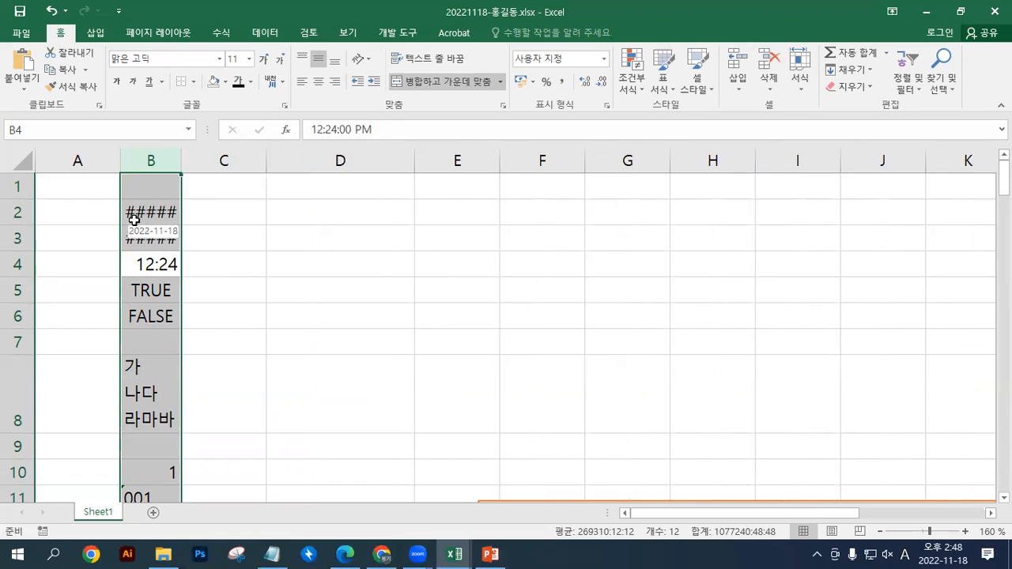
{"action": "double_click", "coordinate": [180, 160]}
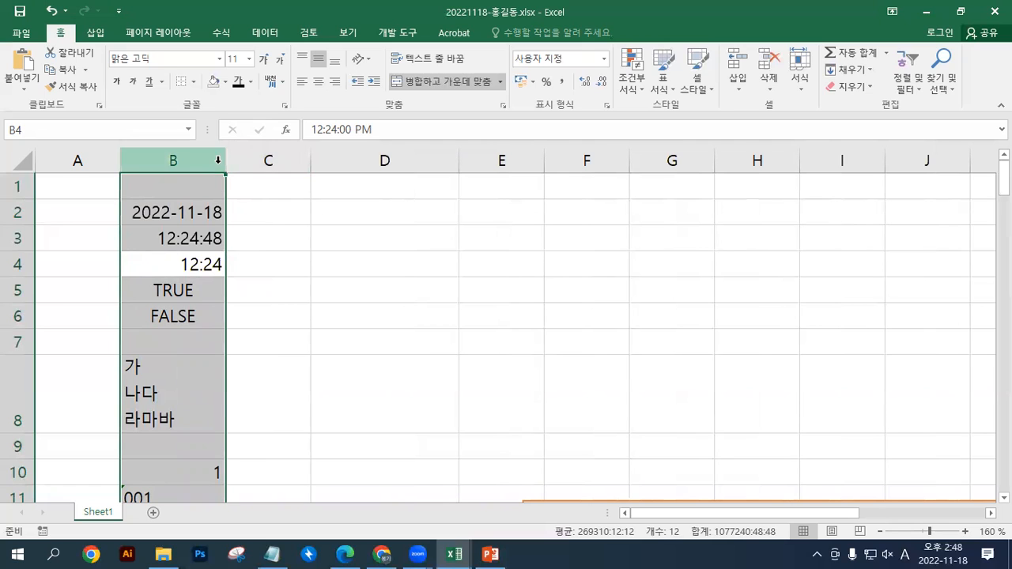
{"action": "left_click_drag", "start_coordinate": [226, 161], "coordinate": [175, 161]}
{"action": "double_click", "coordinate": [175, 160]}
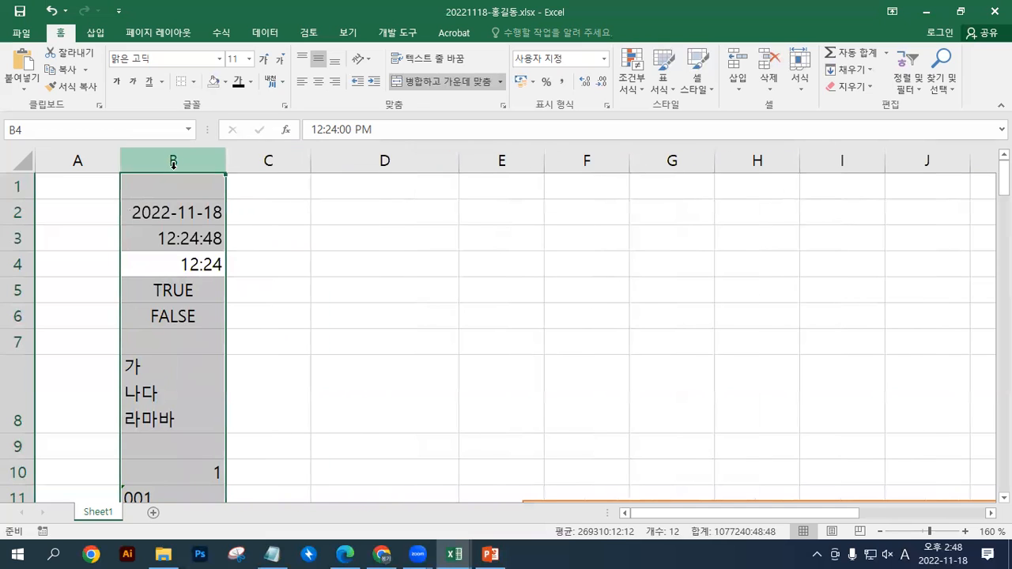
{"action": "left_click", "coordinate": [186, 214]}
{"action": "left_click", "coordinate": [200, 238]}
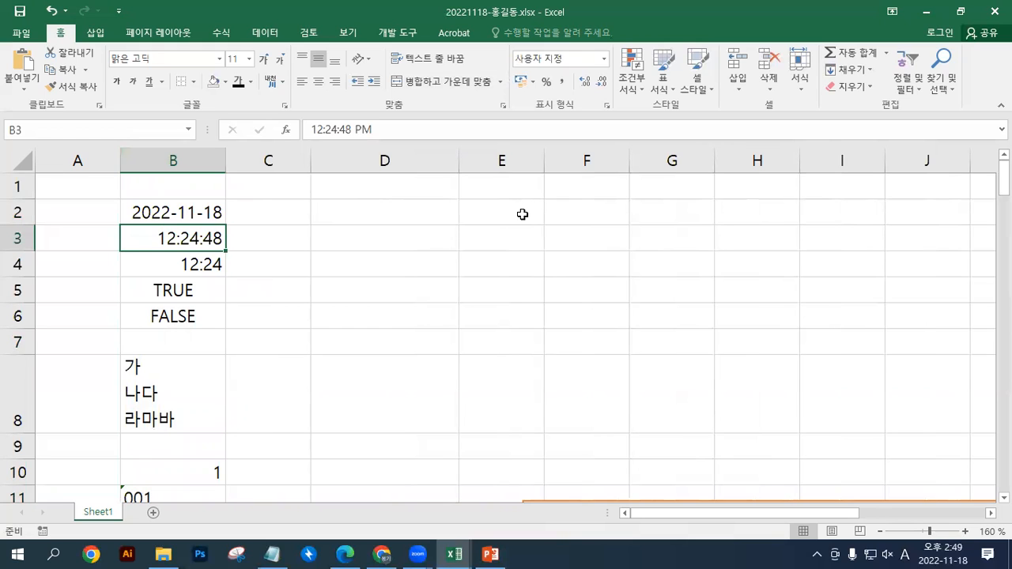
Switch to PowerPoint and insert a table with five columns and three rows on slide 1
{"action": "left_click", "coordinate": [490, 553]}
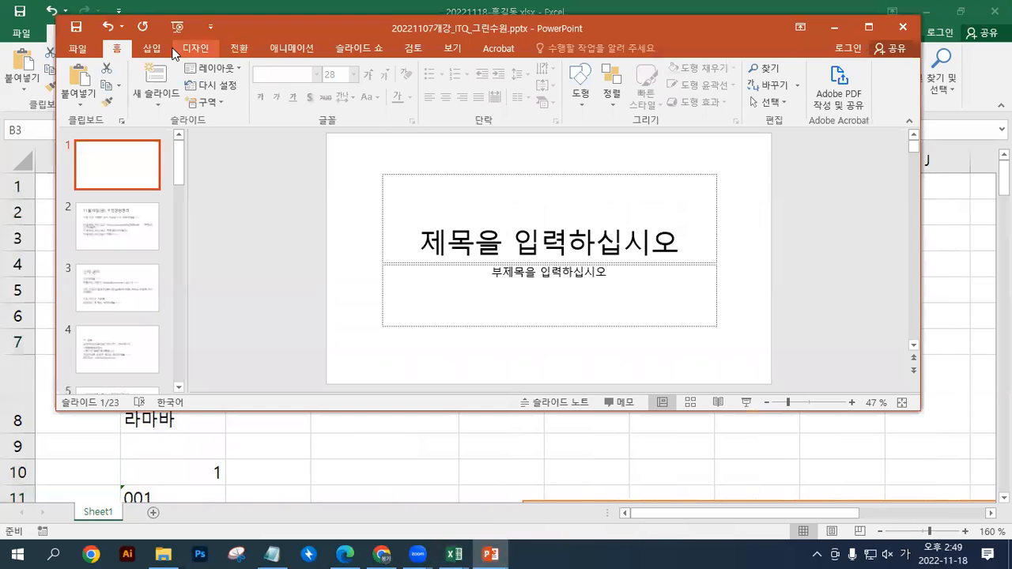
{"action": "left_click", "coordinate": [162, 49]}
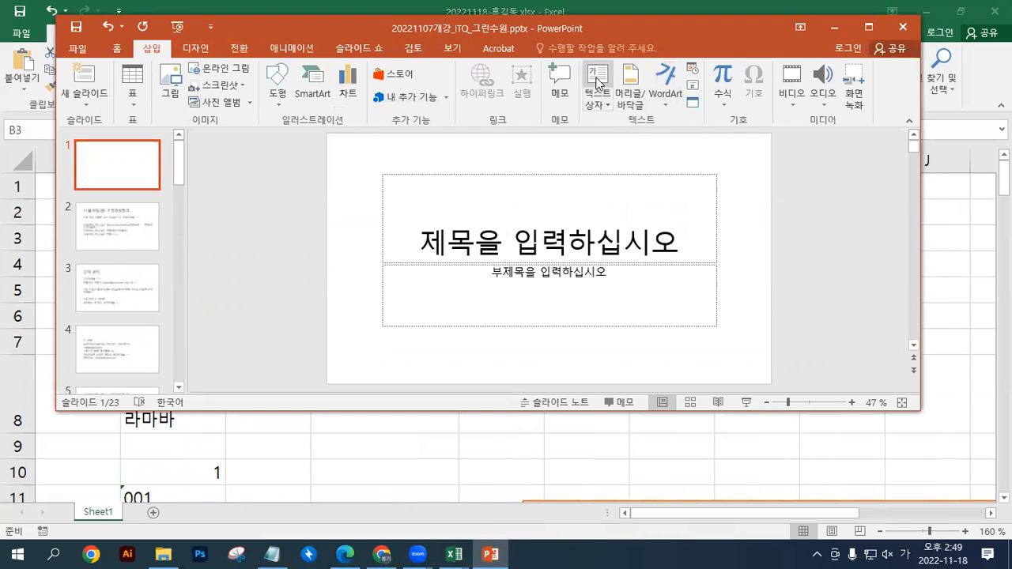
{"action": "left_click", "coordinate": [371, 52]}
{"action": "left_click", "coordinate": [151, 48]}
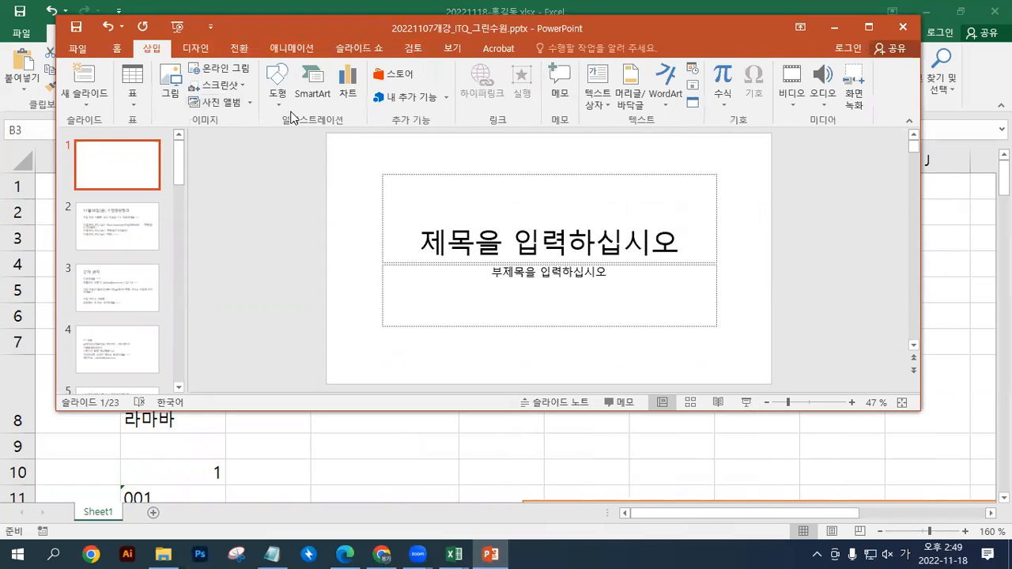
{"action": "left_click", "coordinate": [132, 88]}
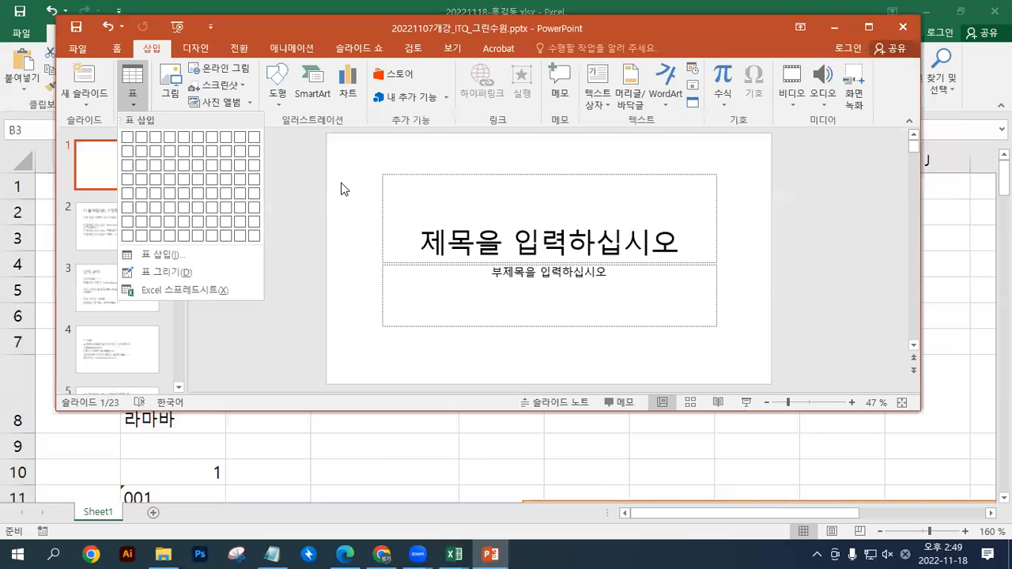
{"action": "left_click", "coordinate": [183, 165]}
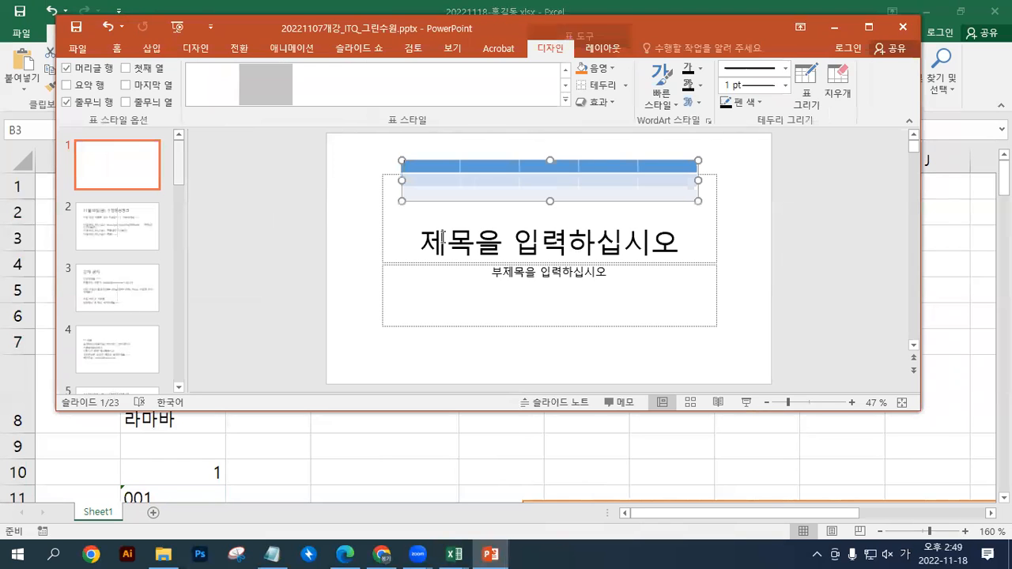
Enter sample text in the first cell of the table's second row and maximize the PowerPoint window
{"action": "left_click", "coordinate": [441, 179]}
{"action": "type", "text": "ㅅ풋풋풋풋풋풋ㅍ"}
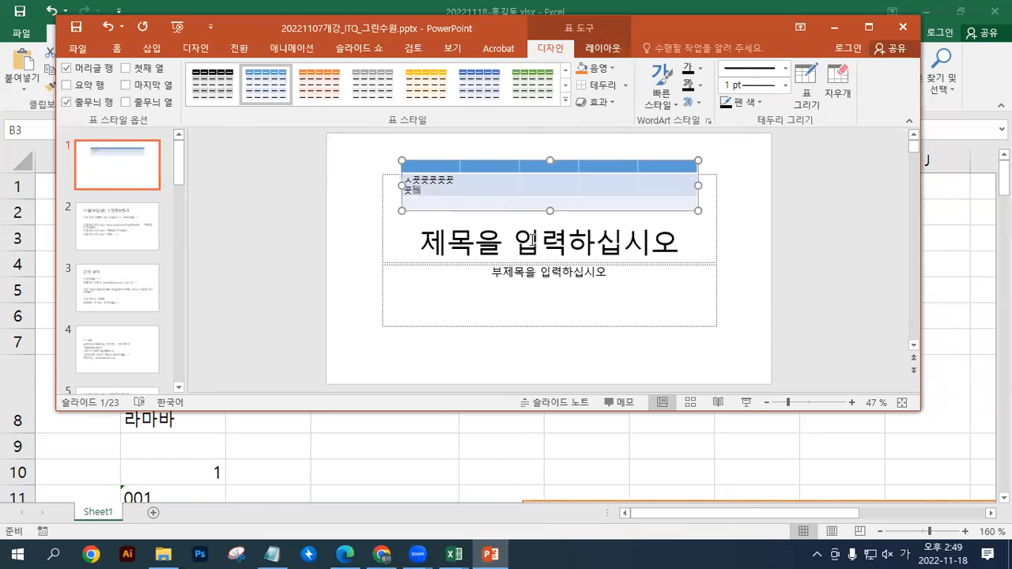
{"action": "double_click", "coordinate": [505, 27]}
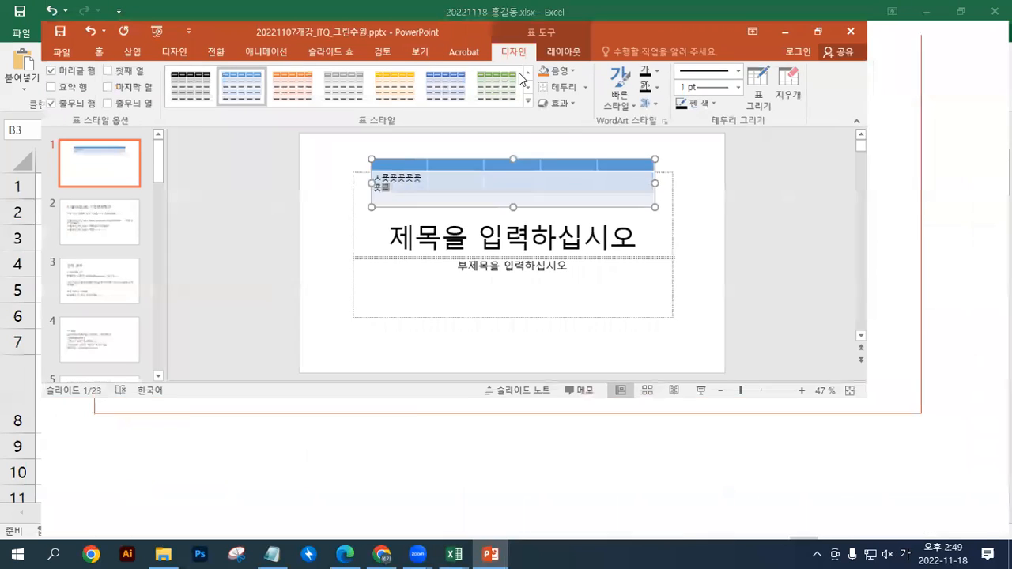
{"action": "type", "text": "ㅛ"}
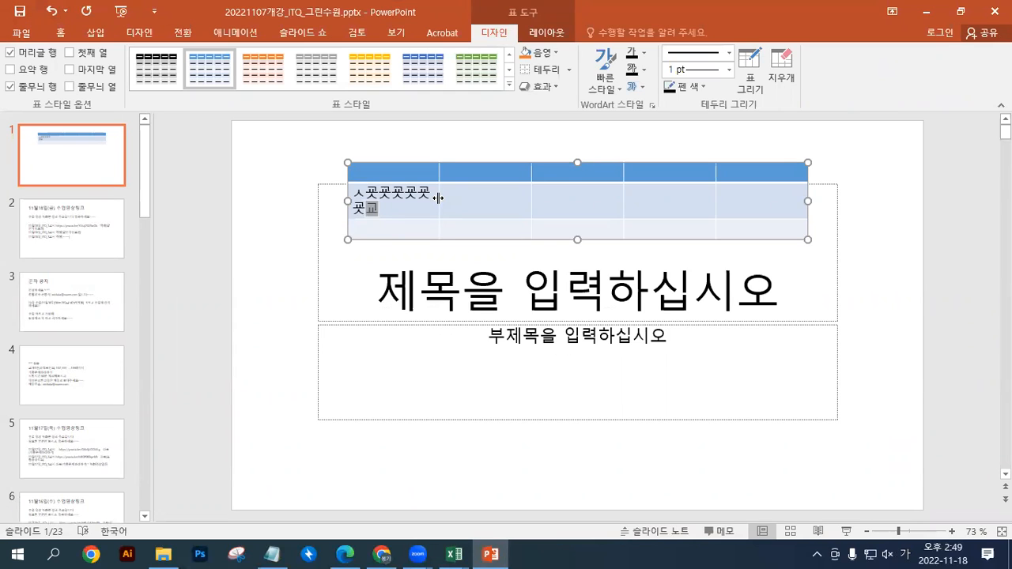
Widen the table's first column by hand and auto-fit its width to the sample text
{"action": "double_click", "coordinate": [438, 197]}
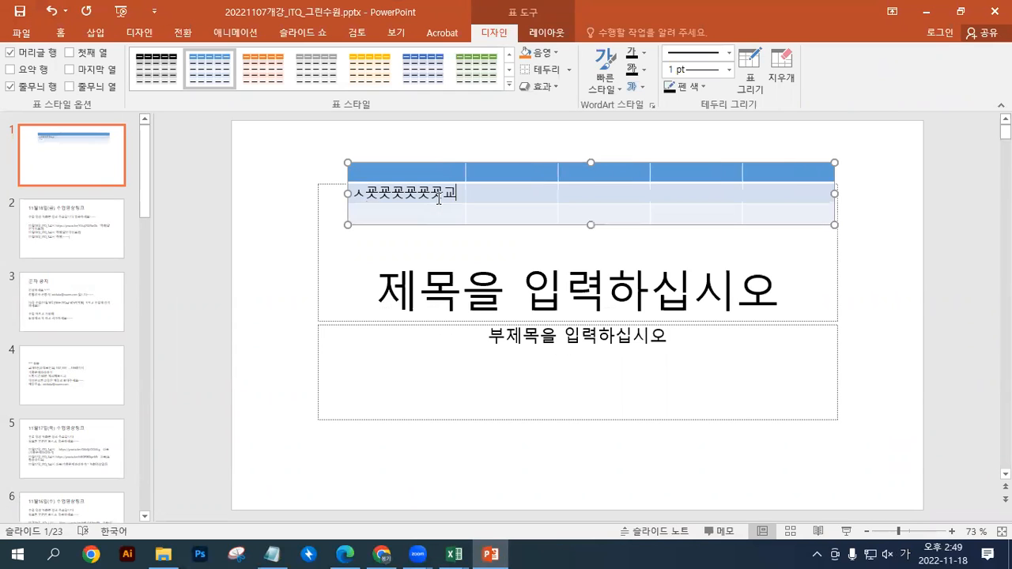
{"action": "left_click_drag", "start_coordinate": [465, 191], "coordinate": [555, 194]}
{"action": "double_click", "coordinate": [415, 187]}
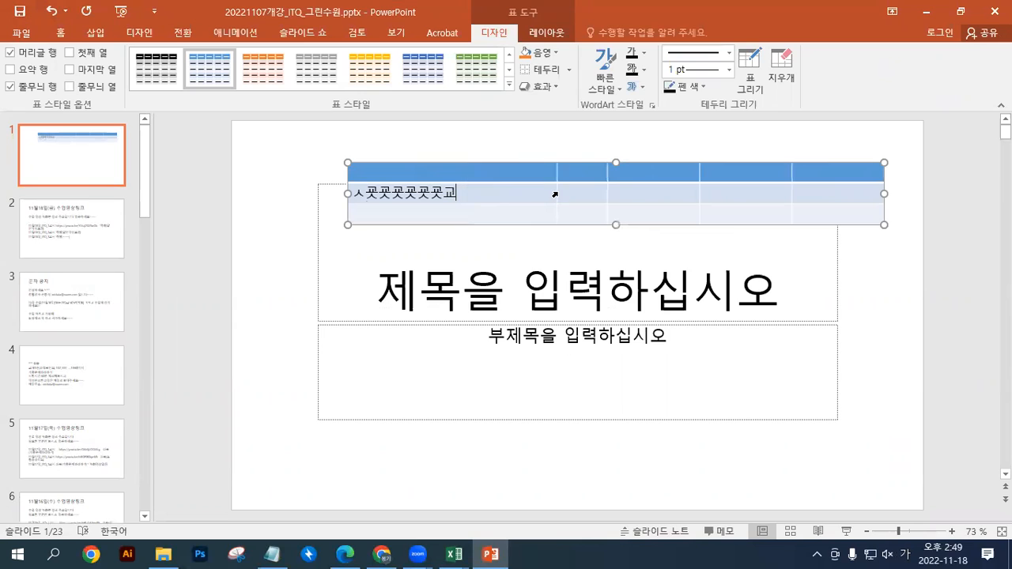
{"action": "double_click", "coordinate": [557, 193]}
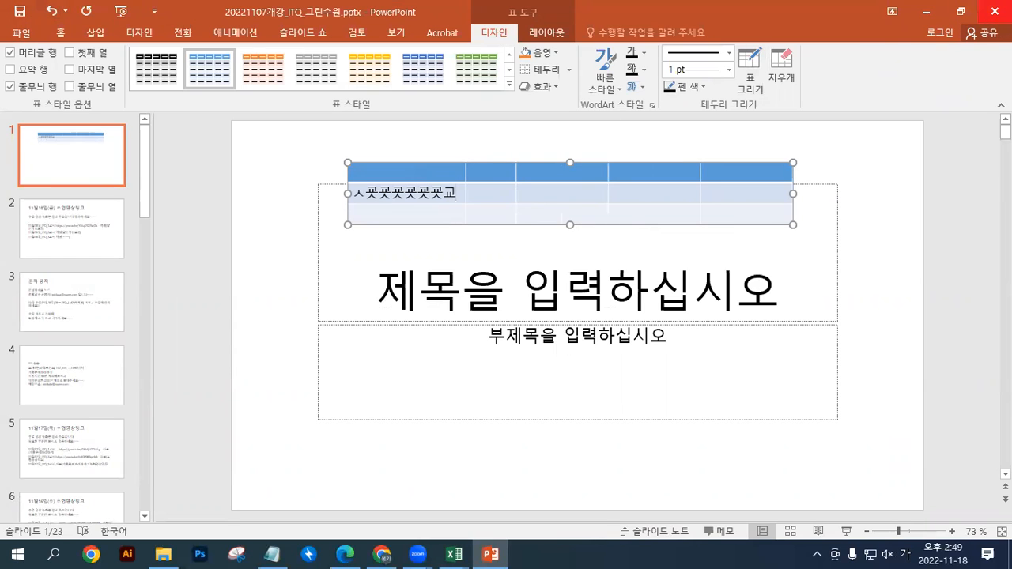
Delete the table from slide 1 and return to the Excel workbook
{"action": "left_click", "coordinate": [995, 12]}
{"action": "left_click", "coordinate": [579, 298]}
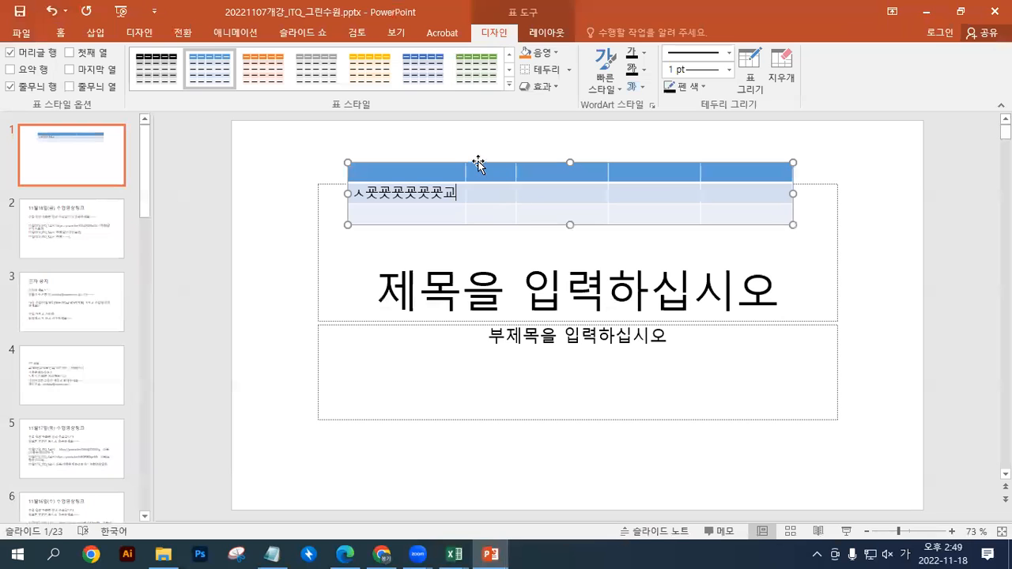
{"action": "key", "text": "Delete"}
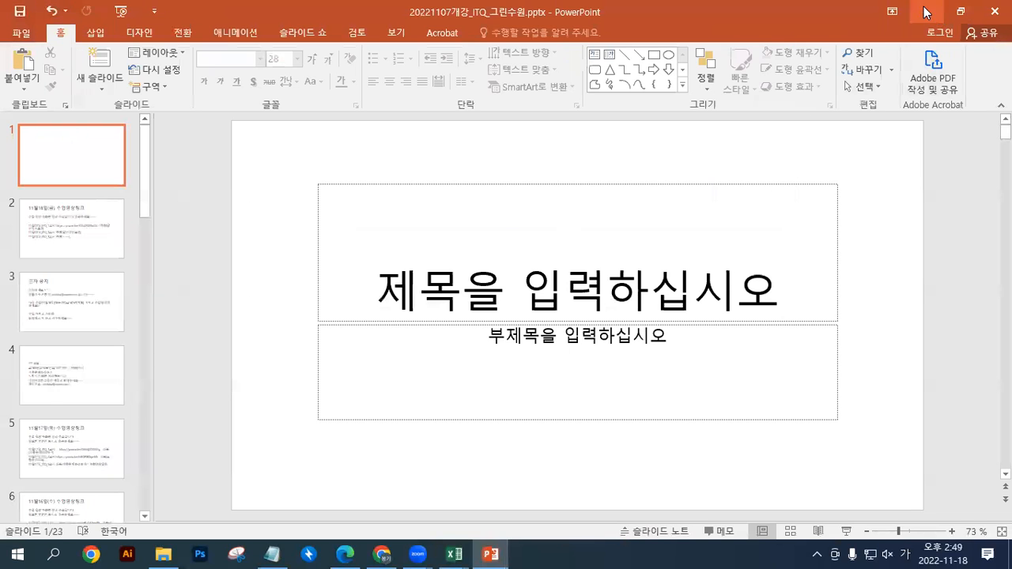
{"action": "left_click_drag", "start_coordinate": [752, 13], "coordinate": [1011, 15]}
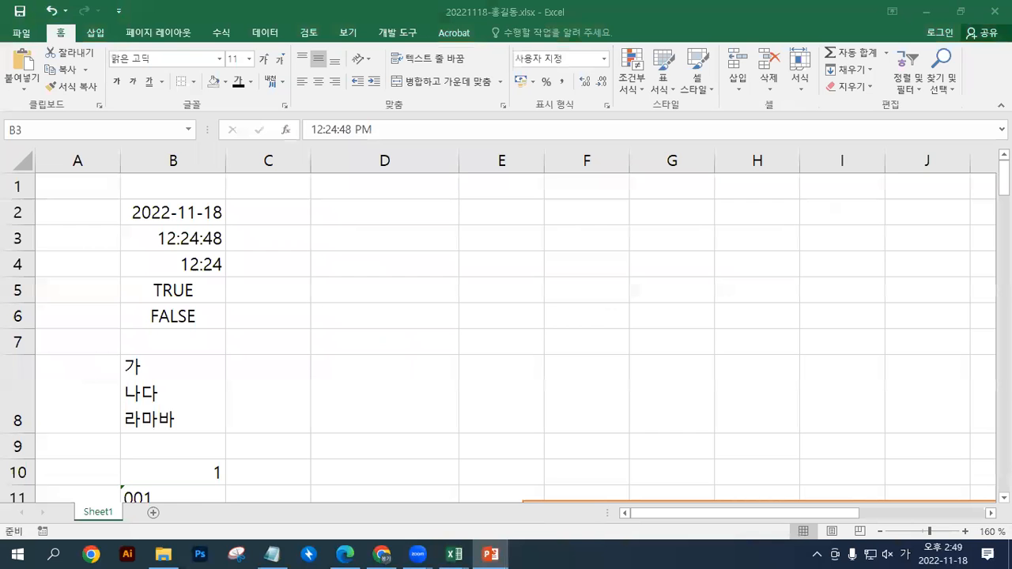
{"action": "left_click", "coordinate": [189, 272]}
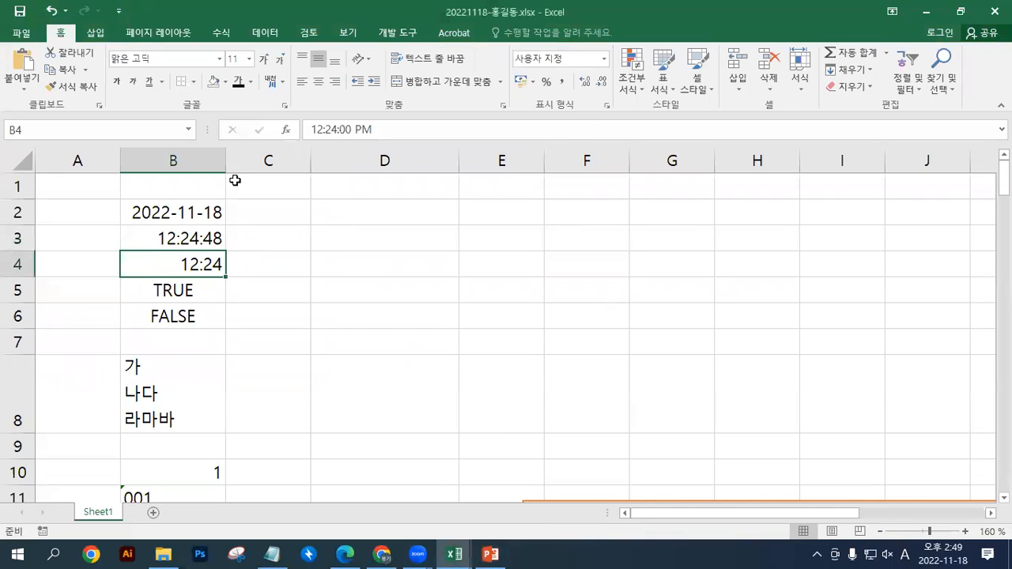
Set the height of rows 2 to 4 to 30
{"action": "left_click_drag", "start_coordinate": [13, 210], "coordinate": [9, 259]}
{"action": "left_click_drag", "start_coordinate": [13, 209], "coordinate": [18, 262]}
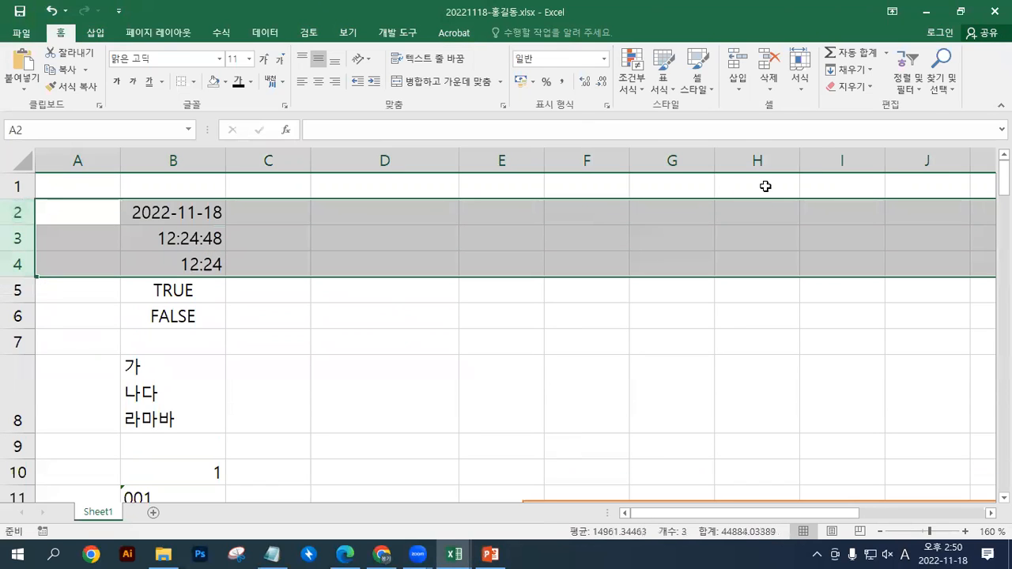
{"action": "left_click_drag", "start_coordinate": [24, 211], "coordinate": [15, 265]}
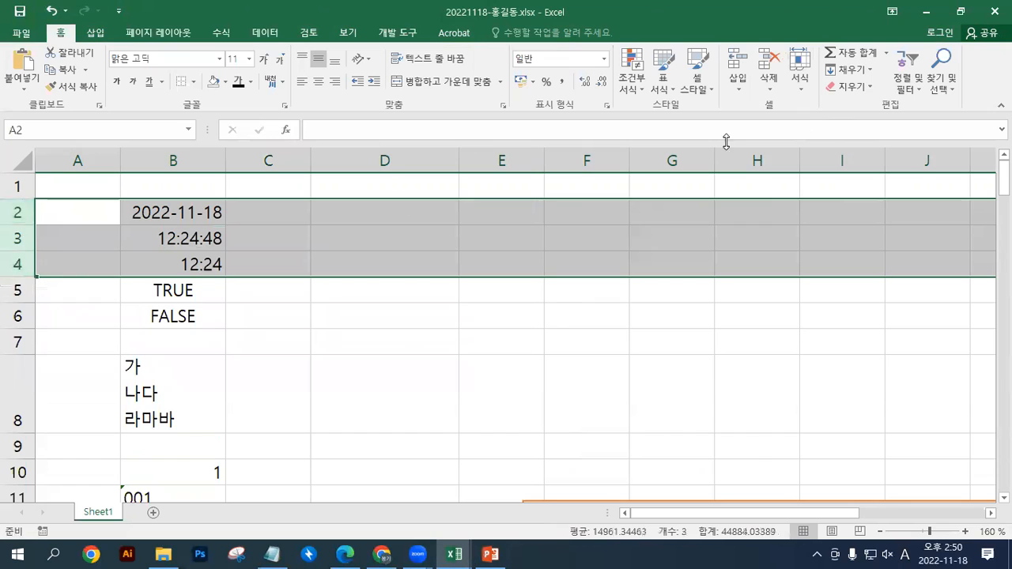
{"action": "left_click", "coordinate": [803, 86]}
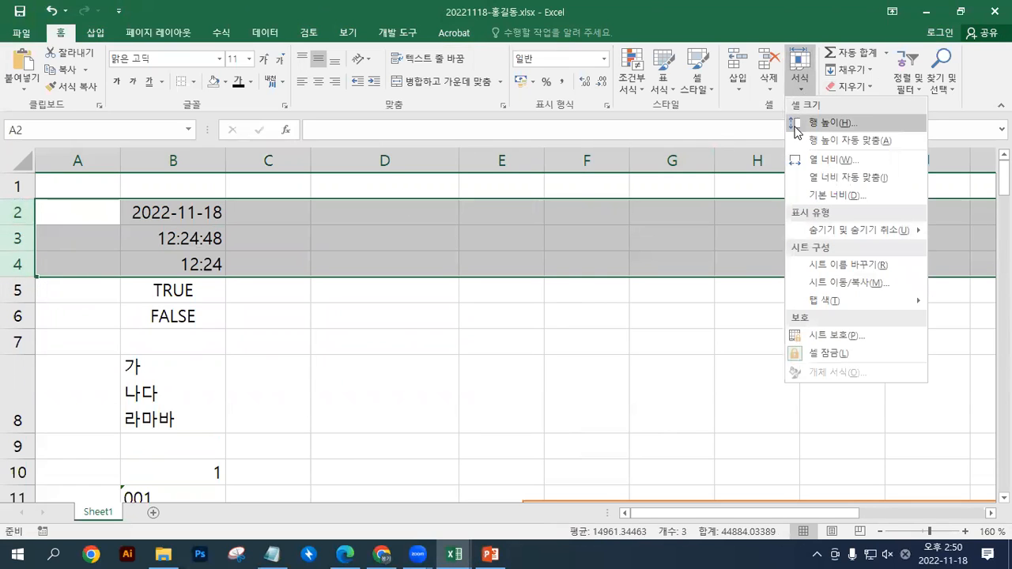
{"action": "left_click", "coordinate": [800, 131]}
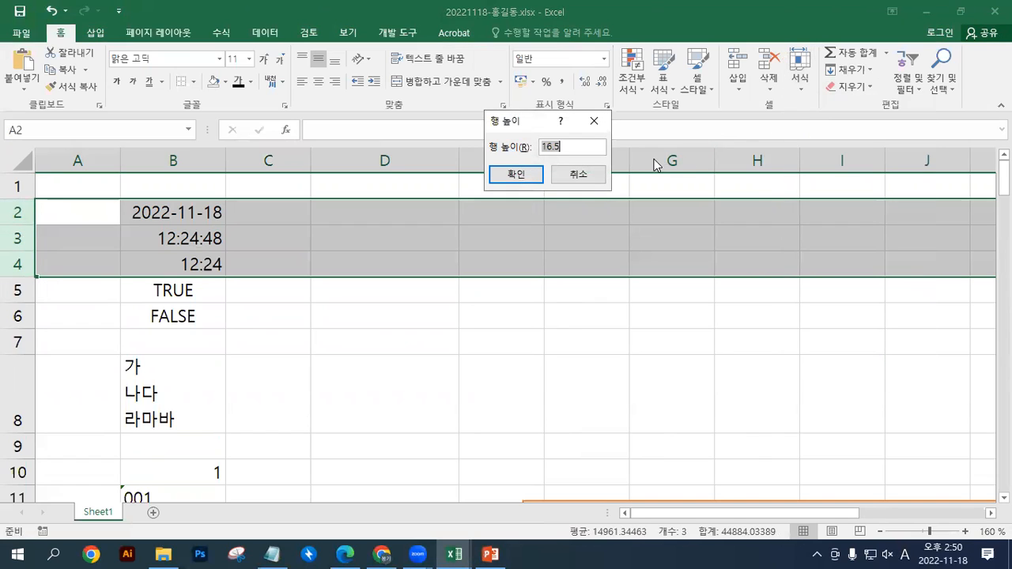
{"action": "type", "text": "30"}
{"action": "left_click", "coordinate": [499, 182]}
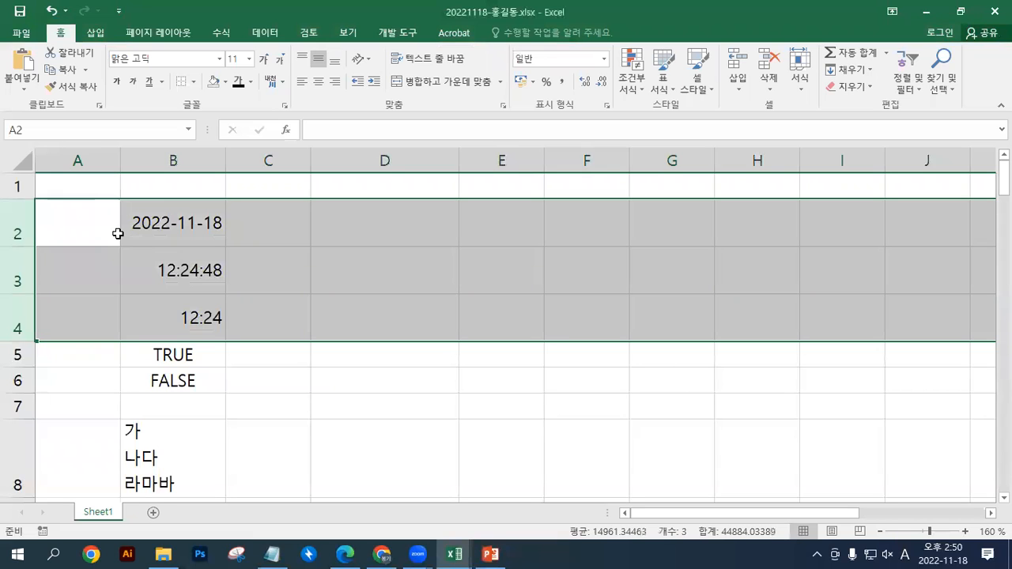
Apply AutoFit row height to rows 2 to 4
{"action": "left_click", "coordinate": [797, 93]}
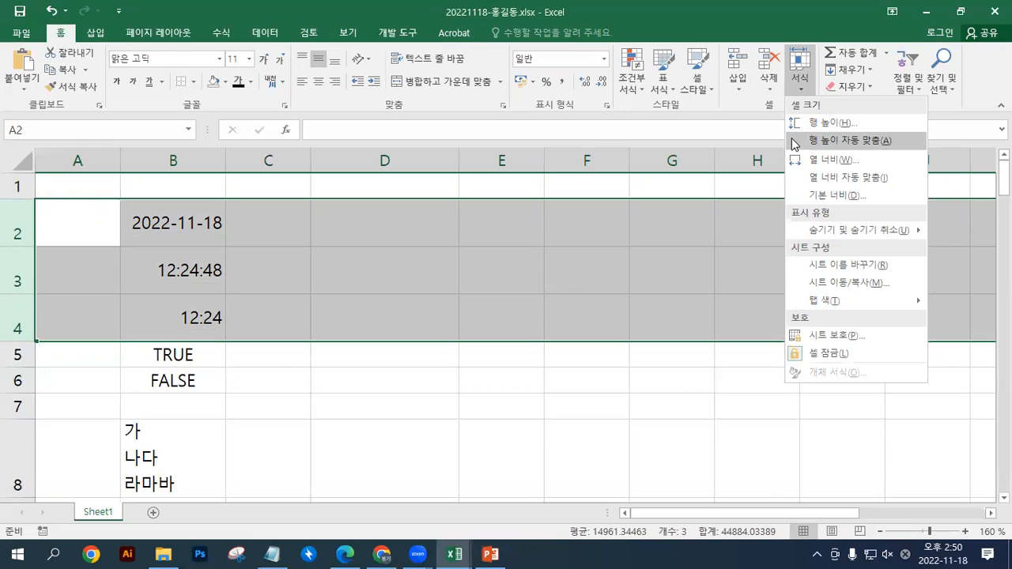
{"action": "left_click", "coordinate": [794, 140]}
{"action": "key", "text": "F2"}
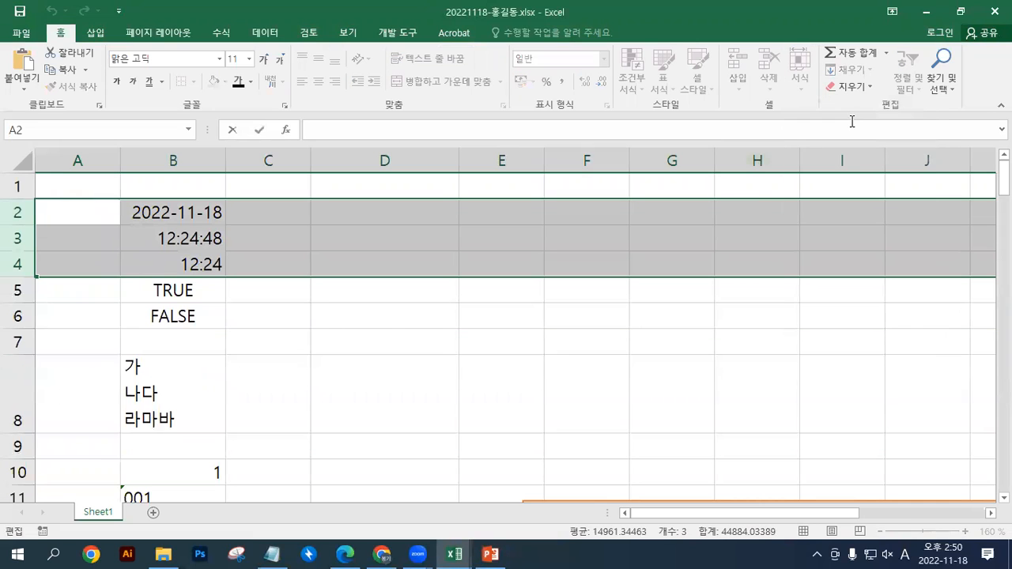
{"action": "left_click", "coordinate": [851, 91]}
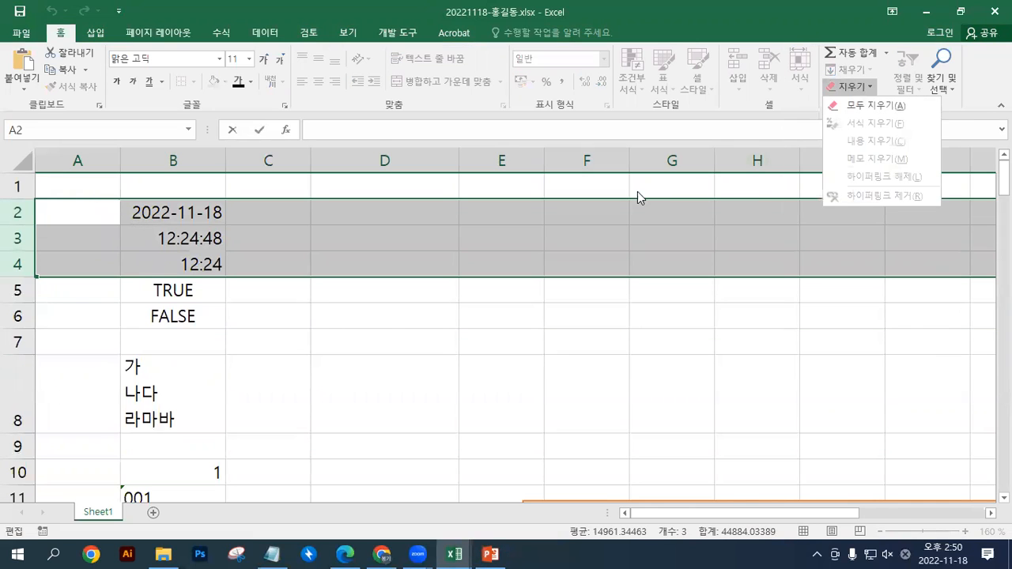
{"action": "left_click", "coordinate": [272, 234]}
{"action": "left_click", "coordinate": [216, 264]}
Increase the height of rows 2 to 4 together by hand and auto-fit them to their contents
{"action": "left_click_drag", "start_coordinate": [18, 212], "coordinate": [18, 265]}
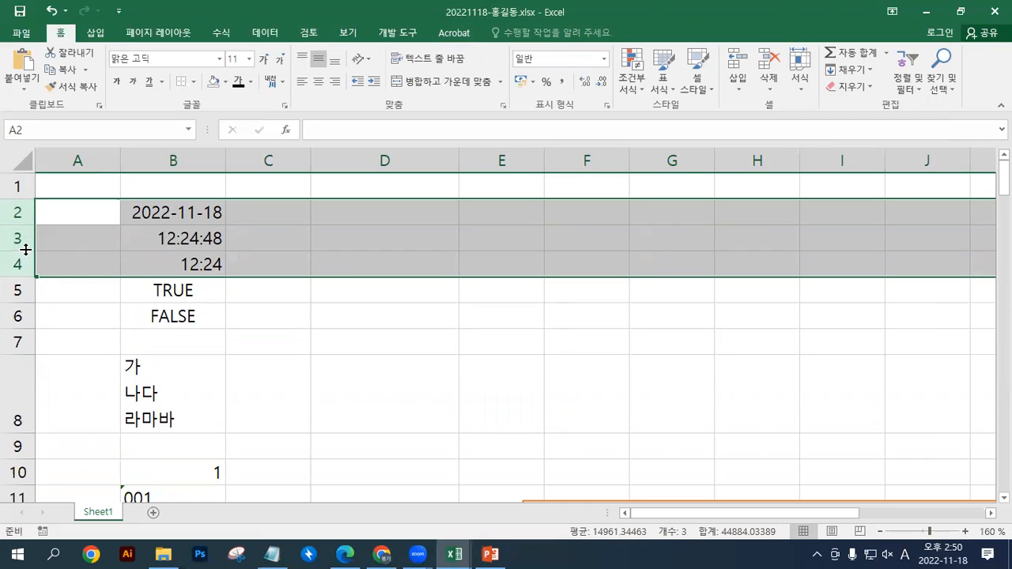
{"action": "mouse_move", "coordinate": [26, 249]}
{"action": "left_mouse_down"}
{"action": "mouse_move", "coordinate": [27, 287]}
{"action": "mouse_move", "coordinate": [24, 211]}
{"action": "mouse_move", "coordinate": [29, 268]}
{"action": "left_mouse_up"}
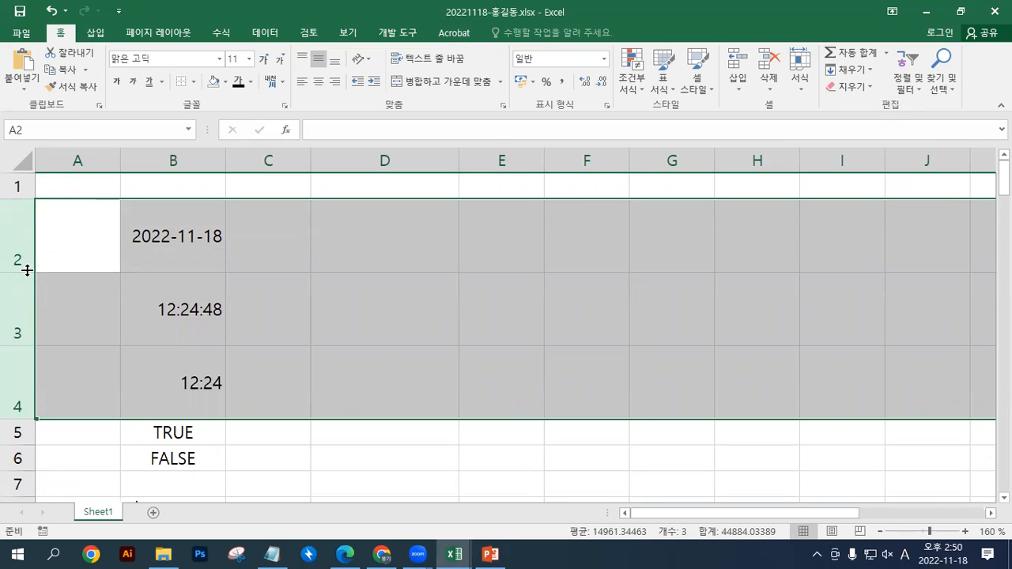
{"action": "double_click", "coordinate": [27, 270]}
{"action": "left_click_drag", "start_coordinate": [24, 219], "coordinate": [26, 253]}
{"action": "double_click", "coordinate": [26, 252]}
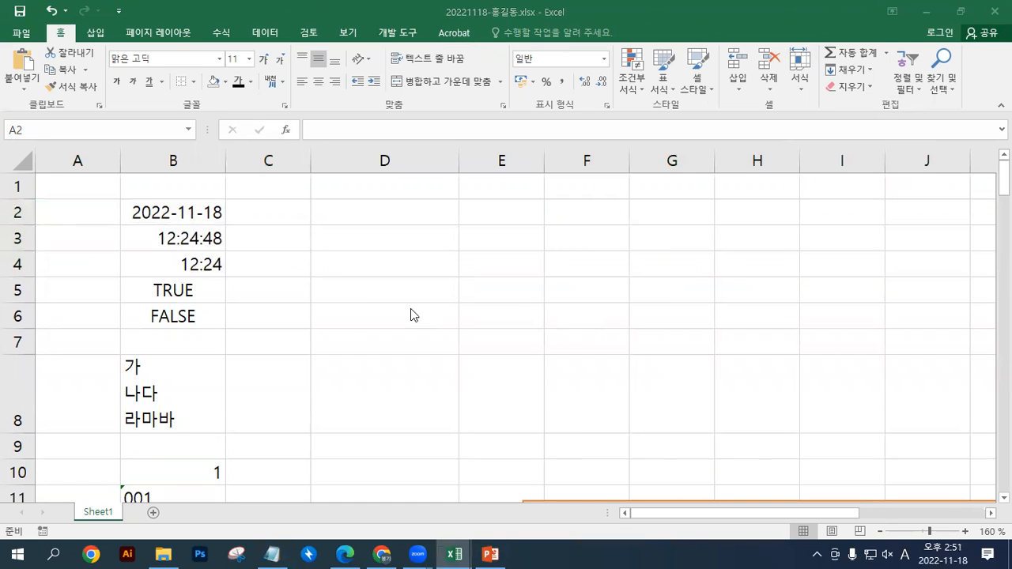
{"action": "scroll", "coordinate": [214, 369], "scroll_direction": "down", "scroll_amount": 3}
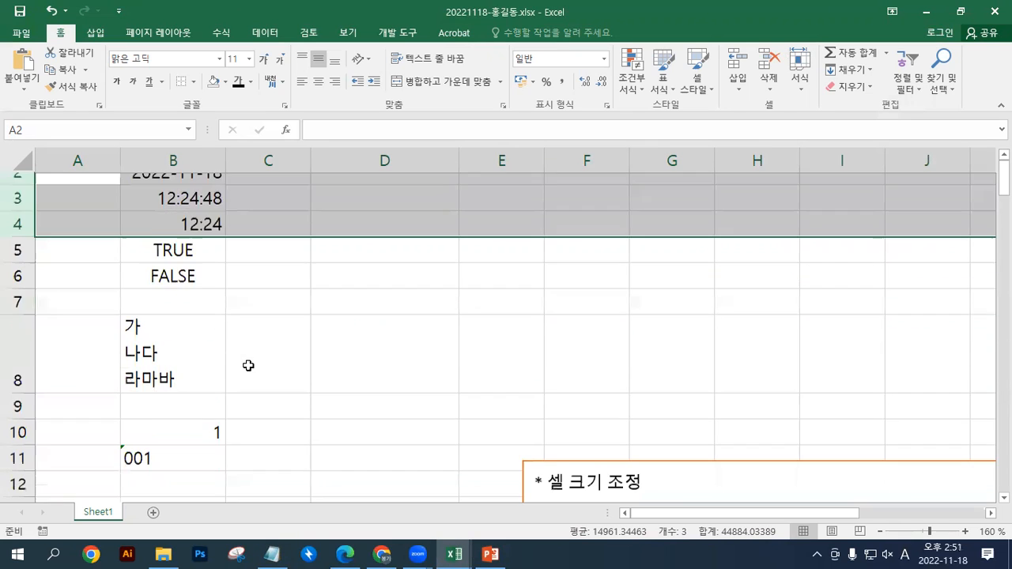
Increase the height of row 15 by hand and toggle Merge & Center off and back on for B15:C15
{"action": "scroll", "coordinate": [248, 365], "scroll_direction": "down", "scroll_amount": 1}
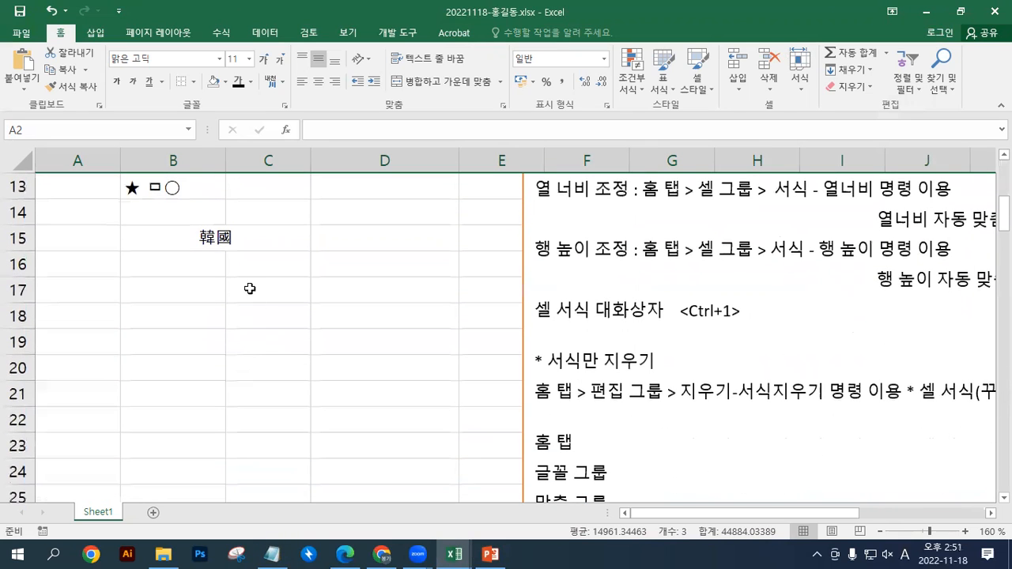
{"action": "left_click", "coordinate": [198, 234]}
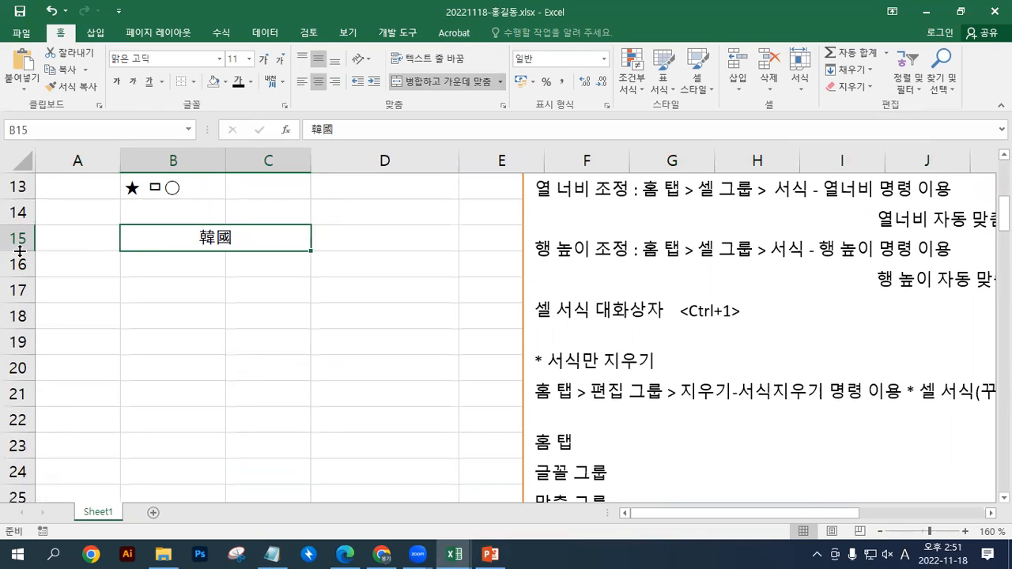
{"action": "left_click_drag", "start_coordinate": [19, 250], "coordinate": [16, 286]}
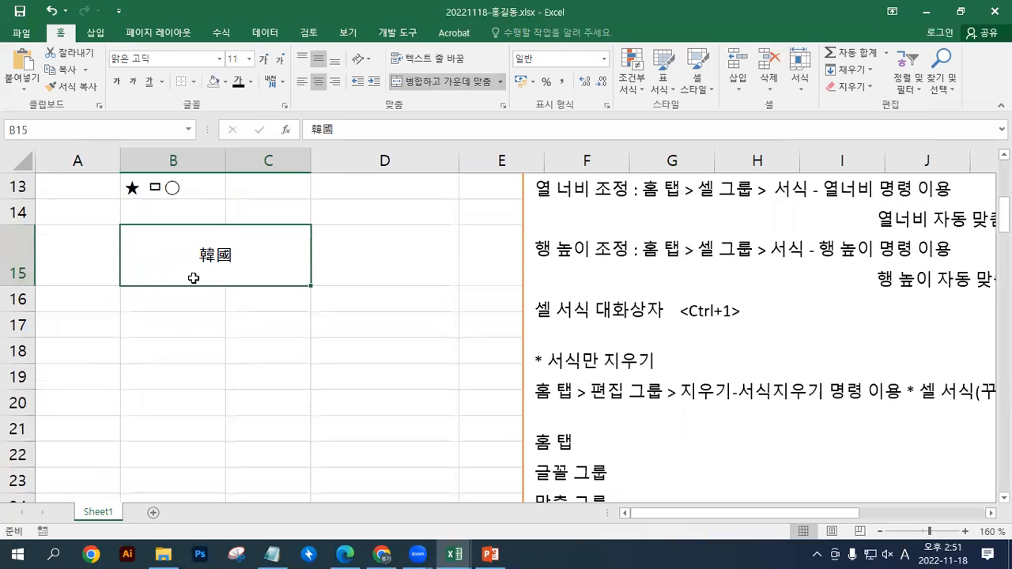
{"action": "left_click", "coordinate": [478, 81]}
{"action": "left_click", "coordinate": [424, 83]}
Replace the text in the merged cell B15 with 가나다
{"action": "key", "text": "Return"}
{"action": "left_click", "coordinate": [263, 273]}
{"action": "key", "text": "Return"}
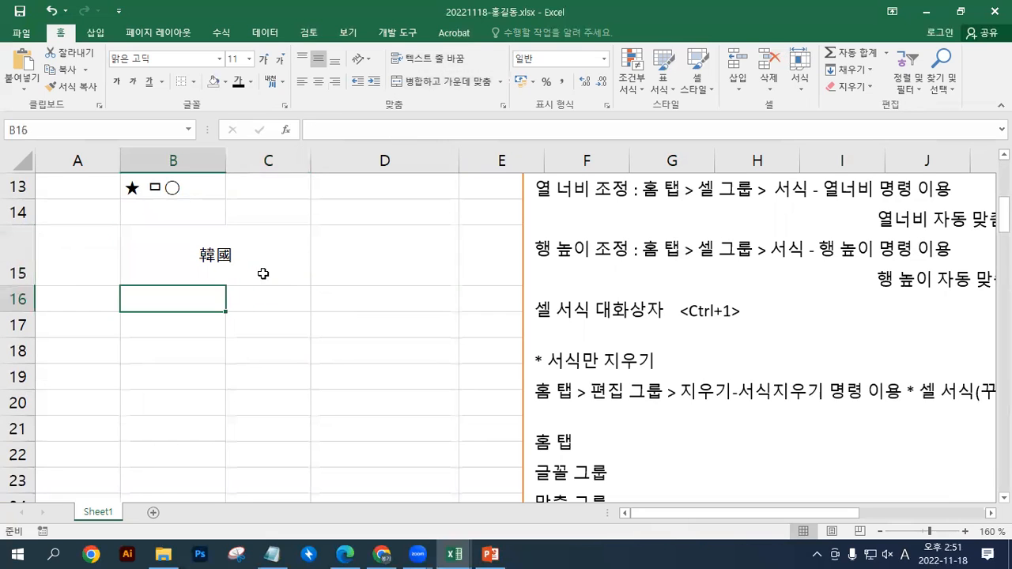
{"action": "left_click", "coordinate": [264, 273]}
{"action": "type", "text": "rk"}
{"action": "key", "text": "BackSpace"}
{"action": "key", "text": "BackSpace"}
{"action": "key", "text": "Hangul"}
{"action": "type", "text": "ㄱㅏ나다"}
{"action": "key", "text": "Return"}
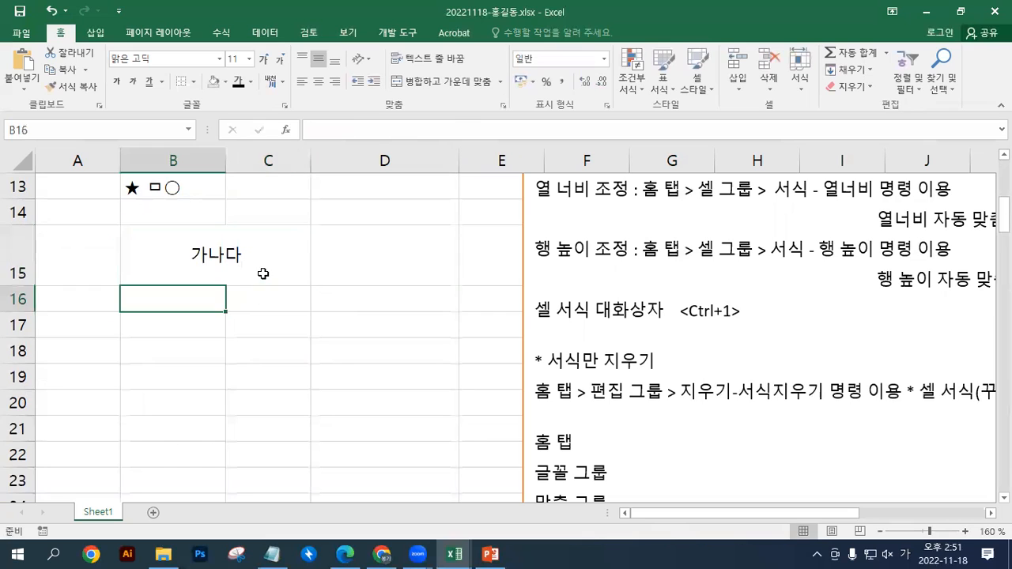
Align the text in merged cell B15 to the left, center and right in turn
{"action": "left_click", "coordinate": [255, 253]}
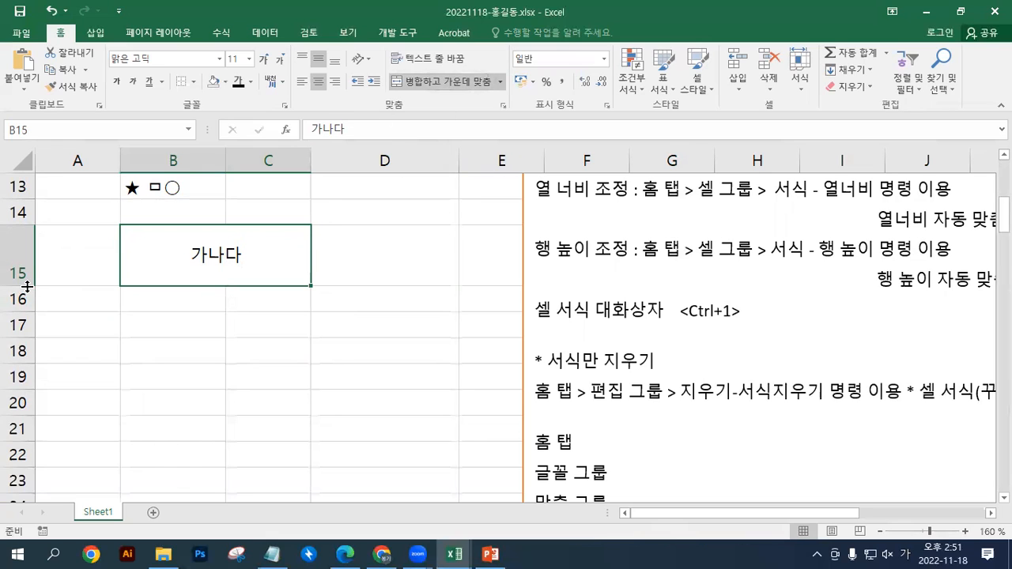
{"action": "left_click", "coordinate": [303, 89]}
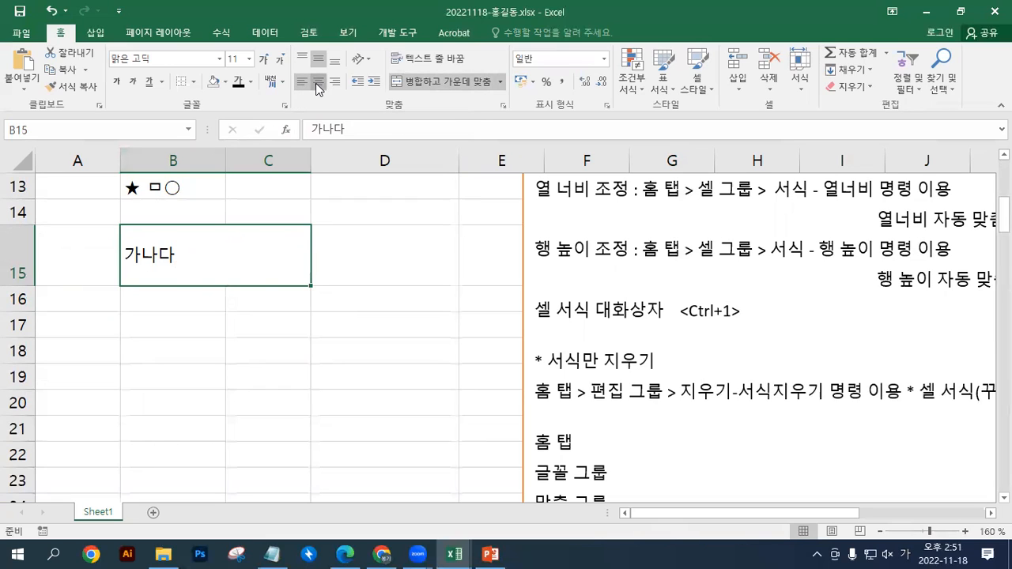
{"action": "left_click", "coordinate": [315, 83]}
{"action": "left_click", "coordinate": [335, 86]}
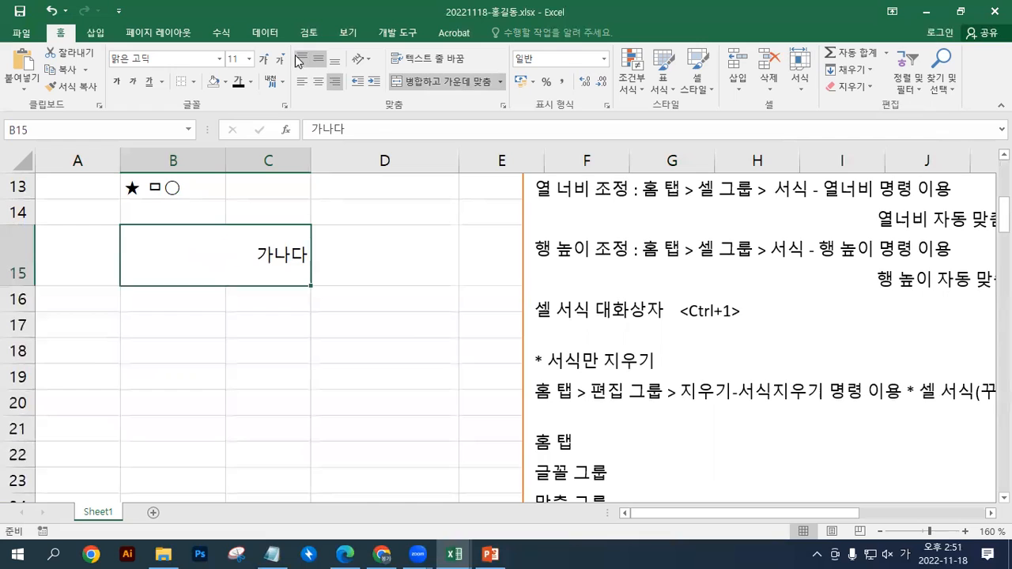
Try top, middle and bottom alignment on merged cell B15, finishing with the text centered horizontally and vertically
{"action": "left_click", "coordinate": [303, 61]}
{"action": "left_click", "coordinate": [318, 60]}
{"action": "left_click", "coordinate": [335, 63]}
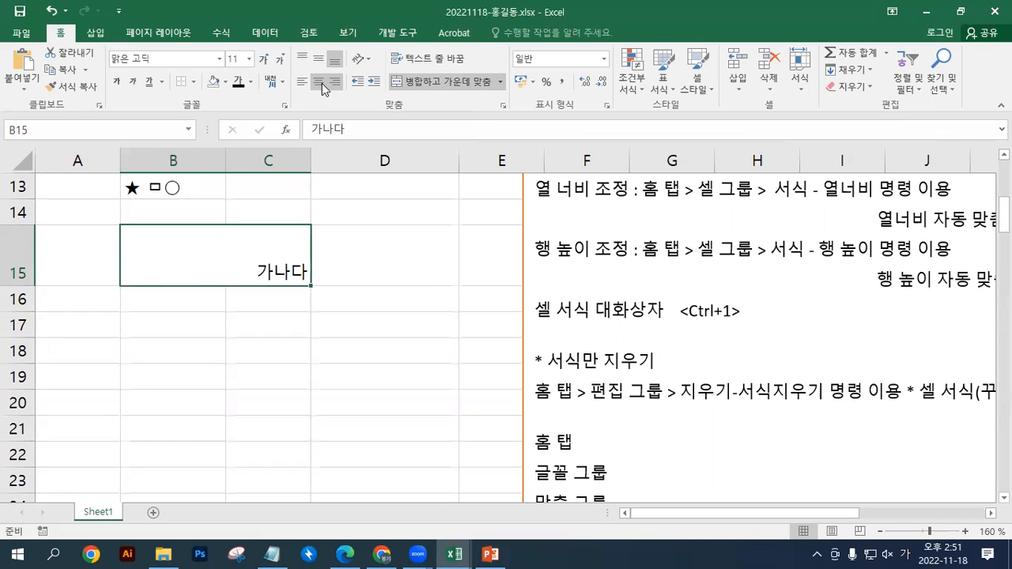
{"action": "left_click", "coordinate": [322, 83]}
{"action": "left_click", "coordinate": [318, 61]}
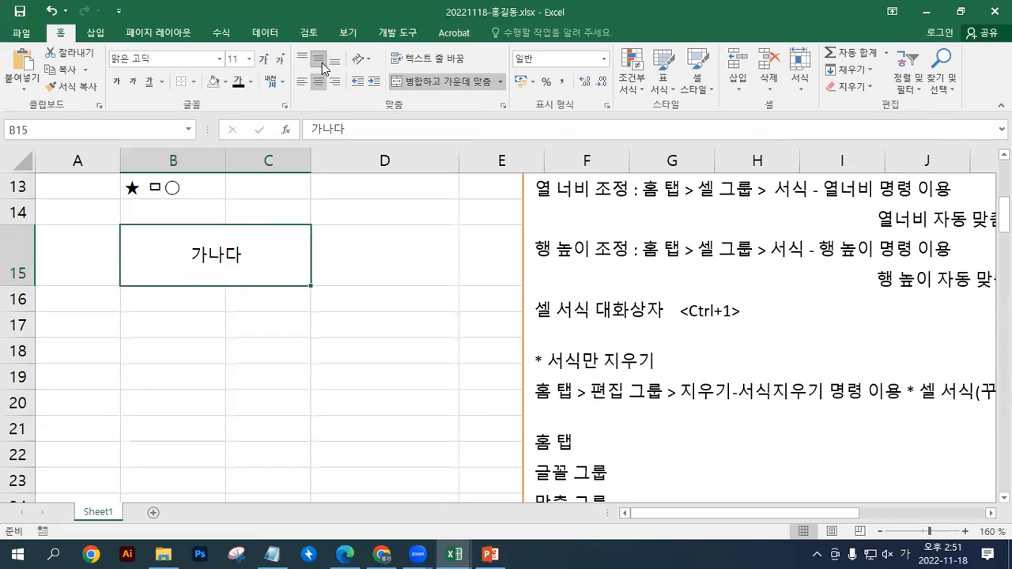
Angle the text in merged cell B15 counterclockwise and switch it to the clockwise angle
{"action": "left_click", "coordinate": [363, 68]}
{"action": "left_click", "coordinate": [375, 82]}
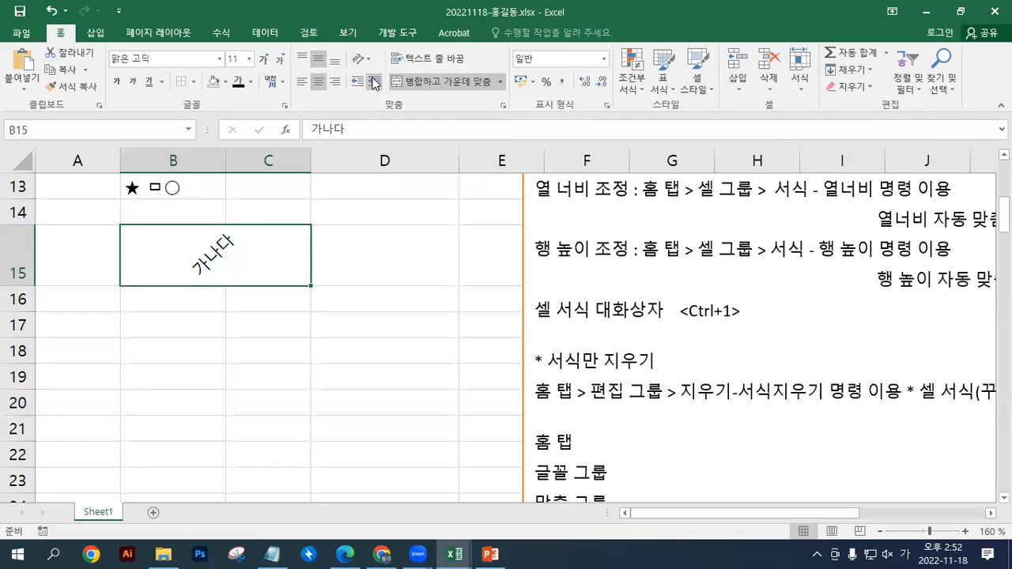
{"action": "left_click", "coordinate": [361, 60]}
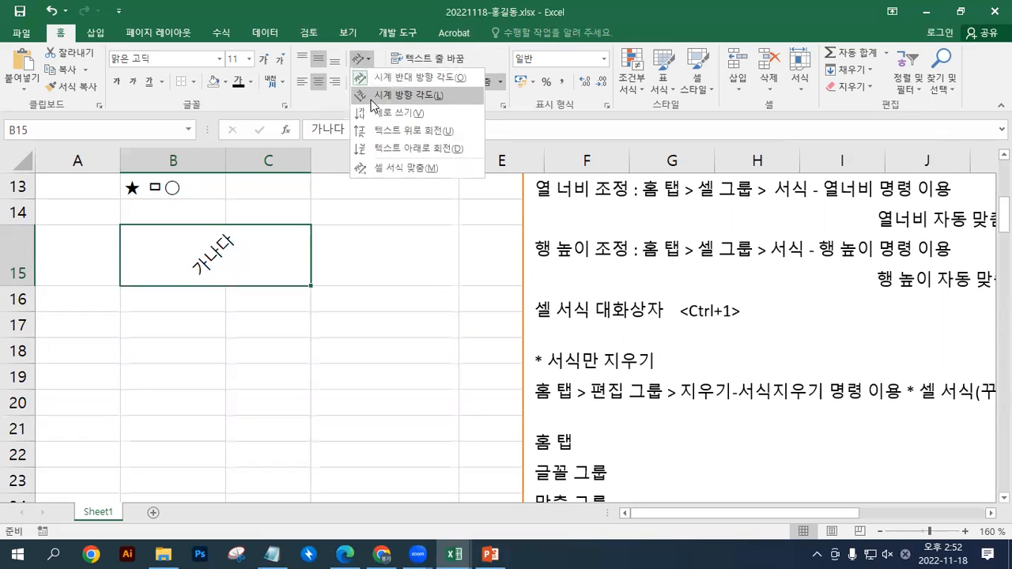
{"action": "left_click", "coordinate": [368, 96]}
Set the text in merged cell B15 to vertical writing and enlarge row 15 by hand to fit it
{"action": "left_click", "coordinate": [360, 65]}
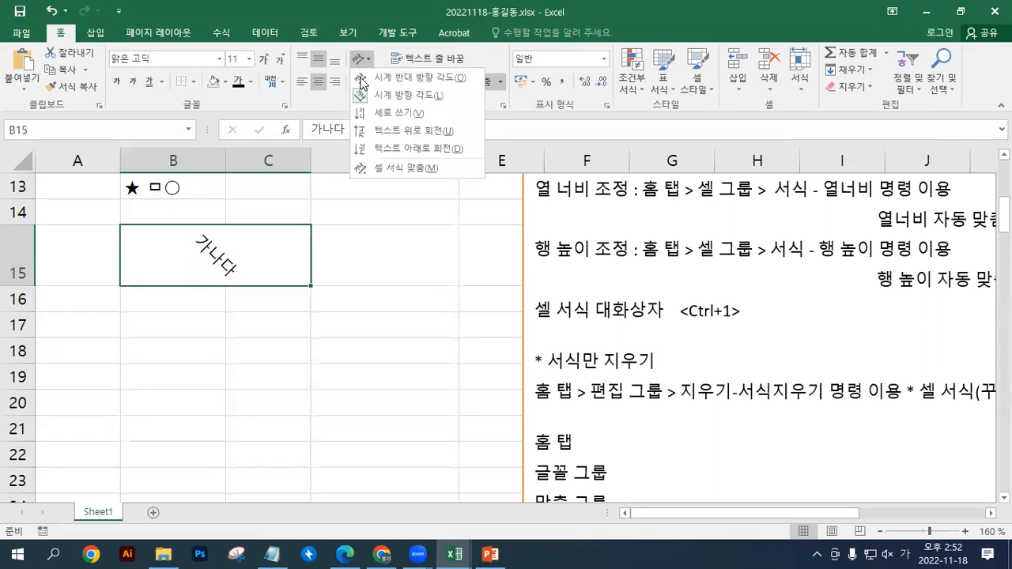
{"action": "left_click", "coordinate": [369, 109]}
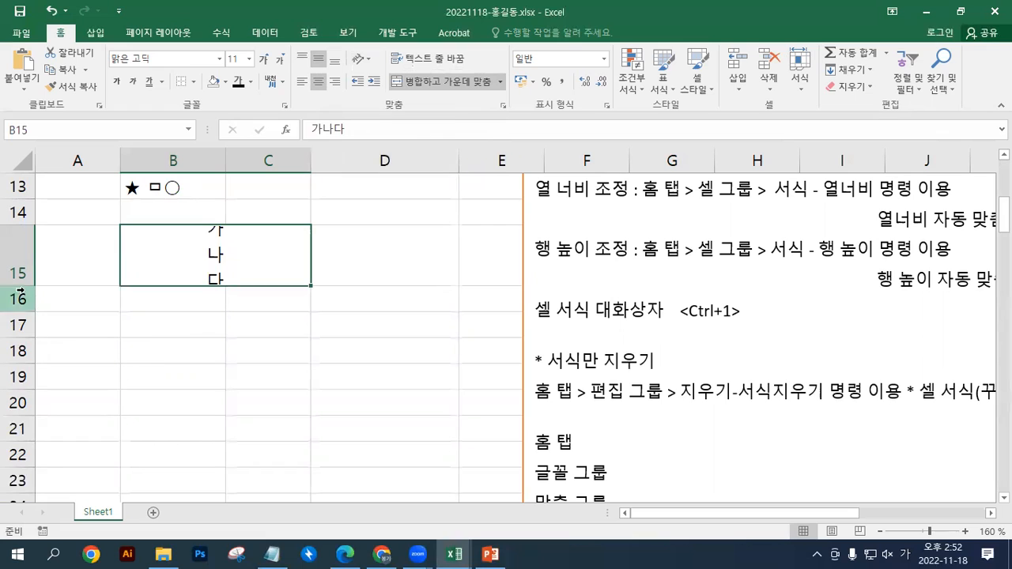
{"action": "left_click_drag", "start_coordinate": [23, 287], "coordinate": [26, 316]}
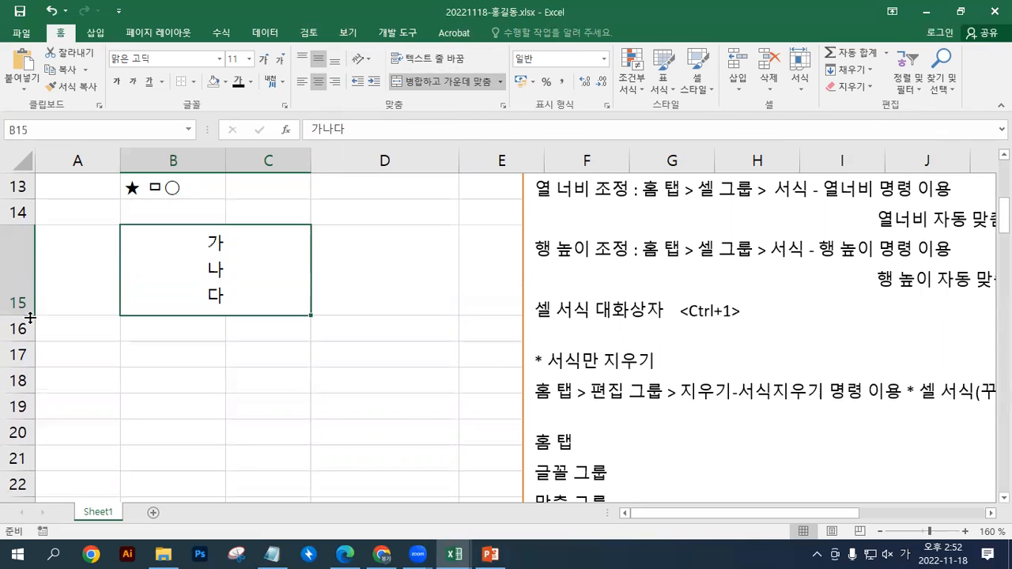
Rotate the text in merged cell B15 upward and switch it to downward rotation
{"action": "left_click", "coordinate": [361, 58]}
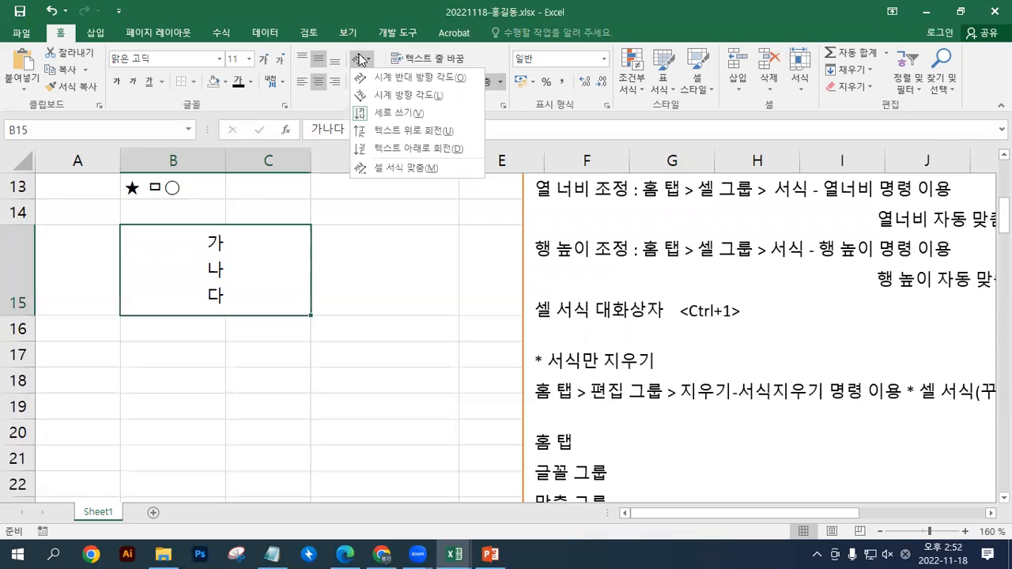
{"action": "left_click", "coordinate": [399, 130]}
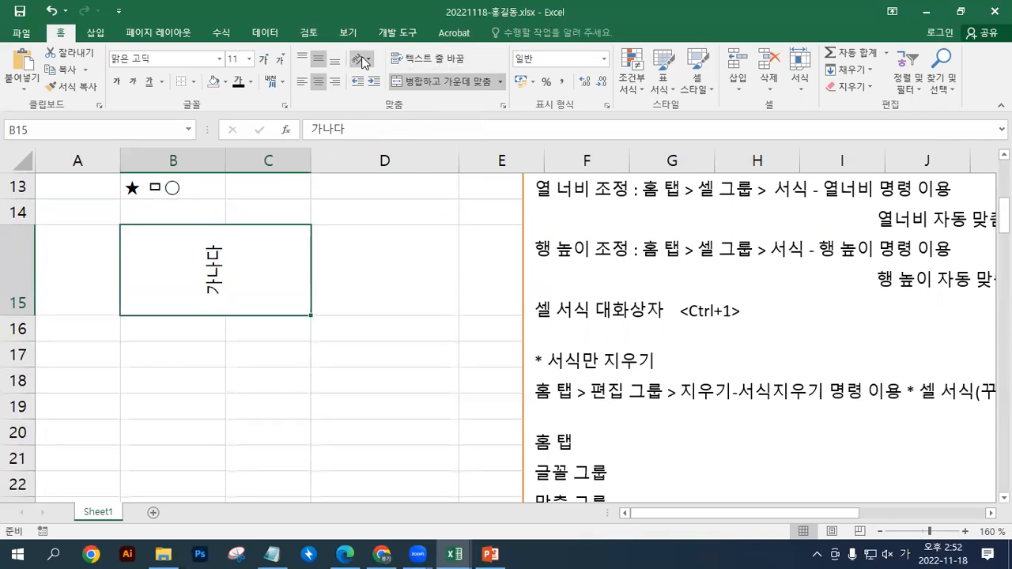
{"action": "left_click", "coordinate": [361, 56]}
{"action": "left_click", "coordinate": [388, 150]}
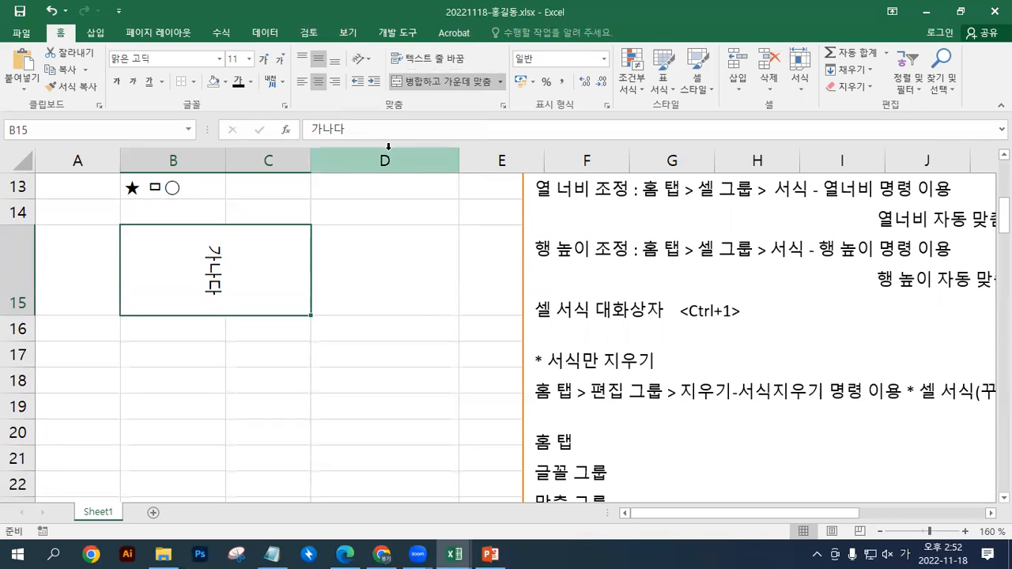
Turn off the downward rotation in merged cell B15 to restore horizontal text
{"action": "left_click", "coordinate": [363, 59]}
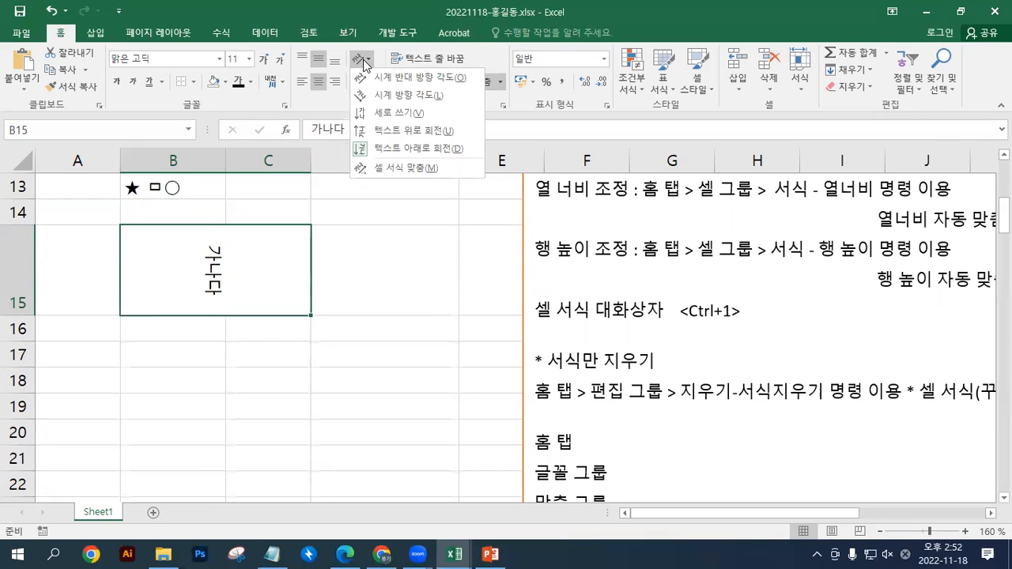
{"action": "left_click", "coordinate": [359, 150]}
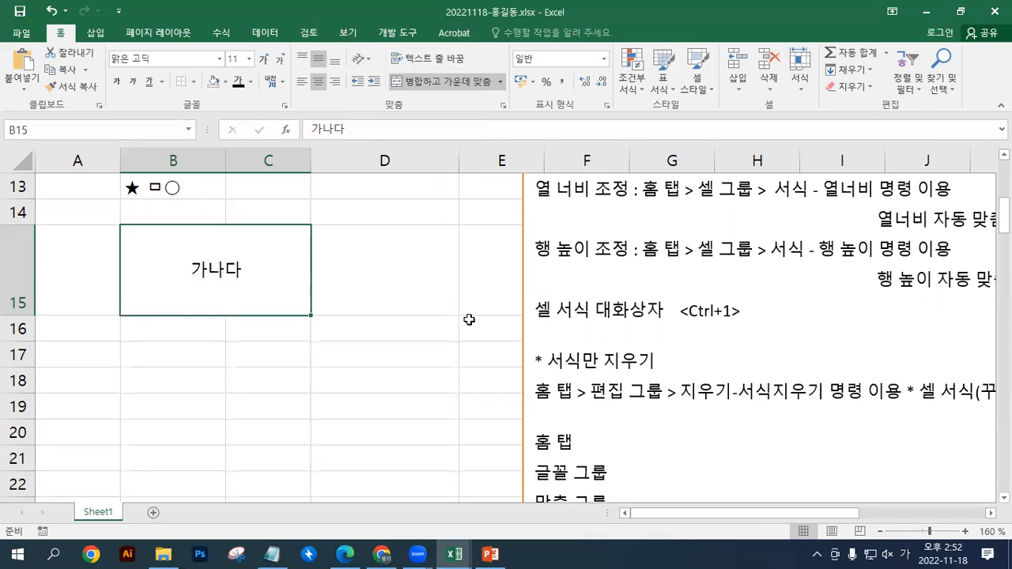
{"action": "left_click", "coordinate": [360, 60]}
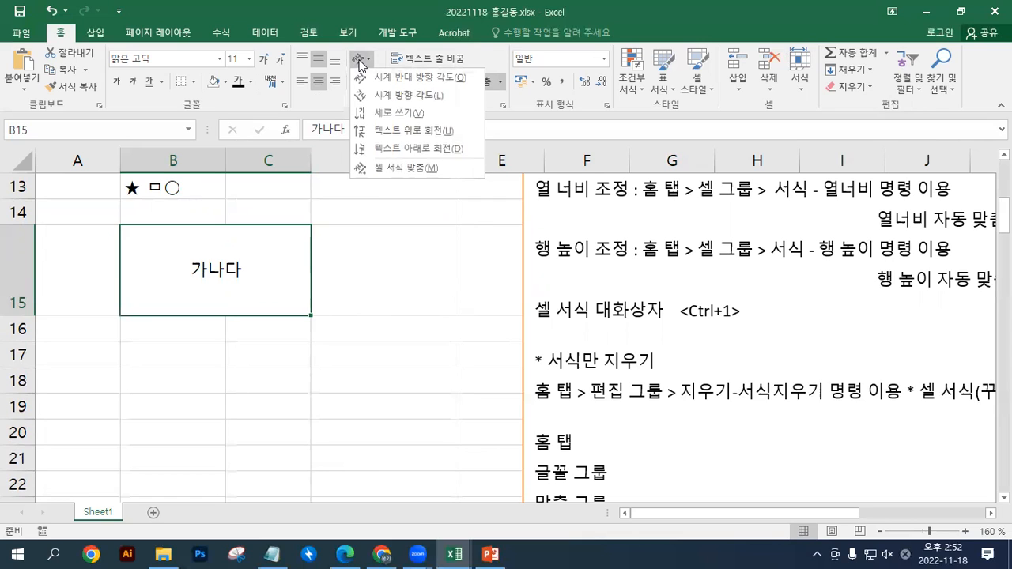
{"action": "left_click", "coordinate": [359, 61]}
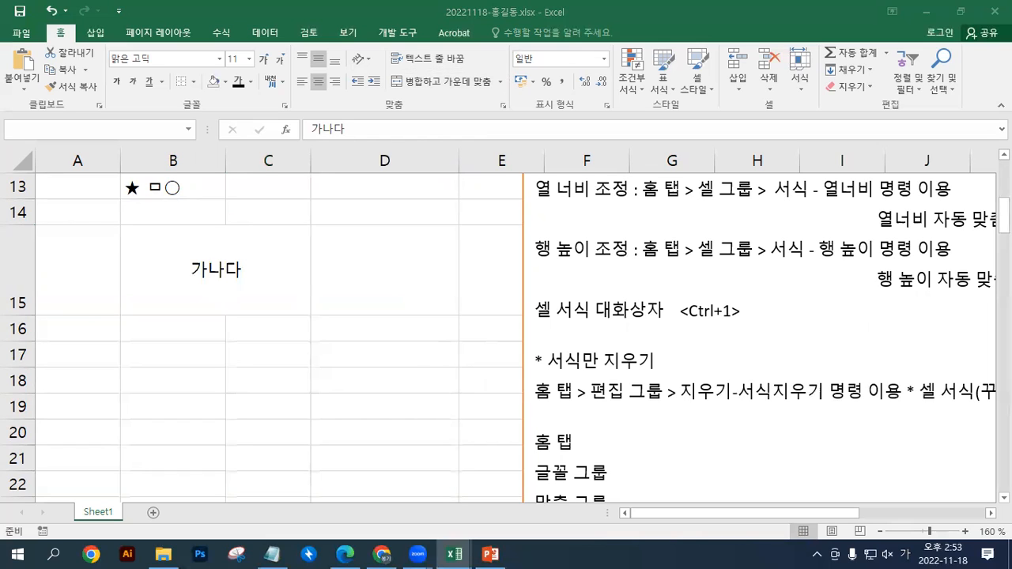
{"action": "left_click", "coordinate": [280, 280]}
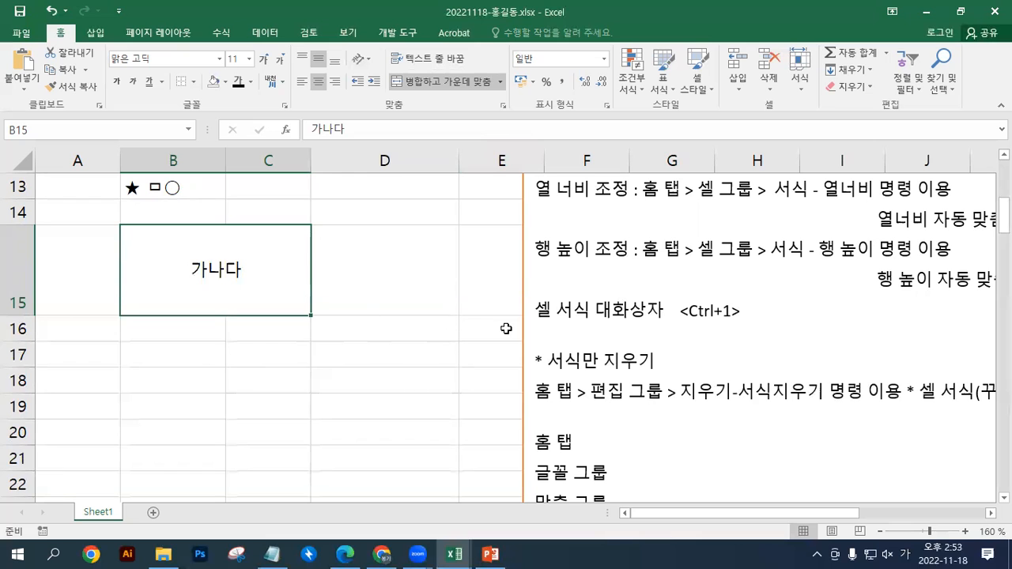
Move the lecture notes text box down the sheet so that it starts at about row 25 in column D
{"action": "left_click_drag", "start_coordinate": [519, 269], "coordinate": [481, 419]}
{"action": "left_click_drag", "start_coordinate": [536, 287], "coordinate": [511, 445]}
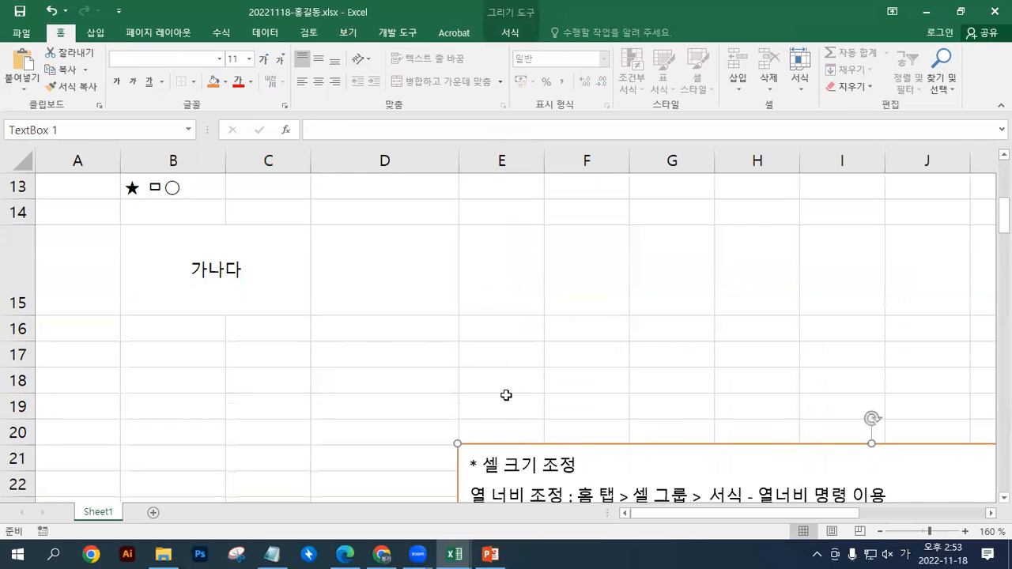
{"action": "scroll", "coordinate": [506, 395], "scroll_direction": "down", "scroll_amount": 2}
{"action": "left_click_drag", "start_coordinate": [491, 223], "coordinate": [430, 345]}
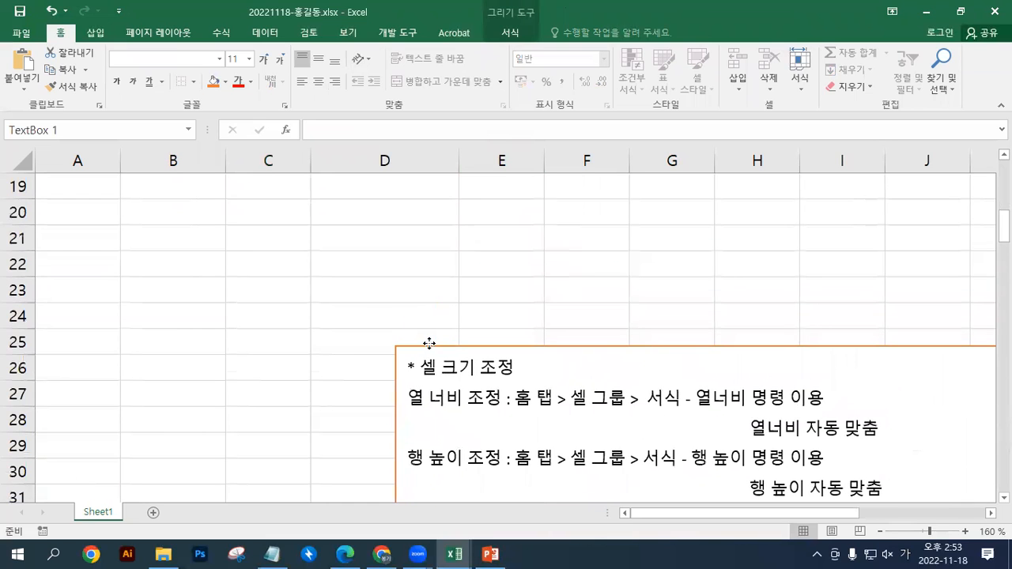
{"action": "left_click_drag", "start_coordinate": [470, 210], "coordinate": [635, 299]}
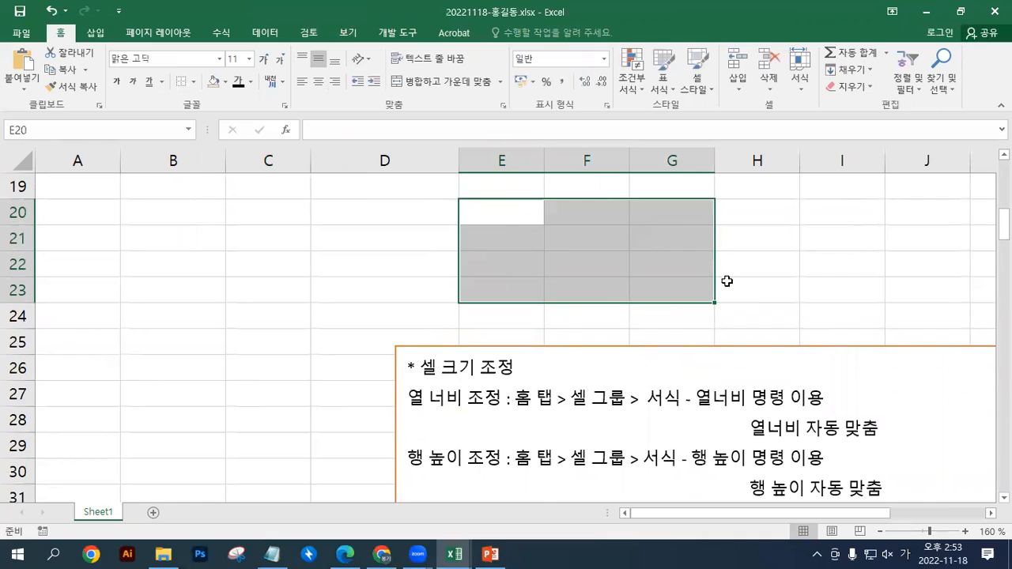
{"action": "left_click_drag", "start_coordinate": [172, 219], "coordinate": [237, 298]}
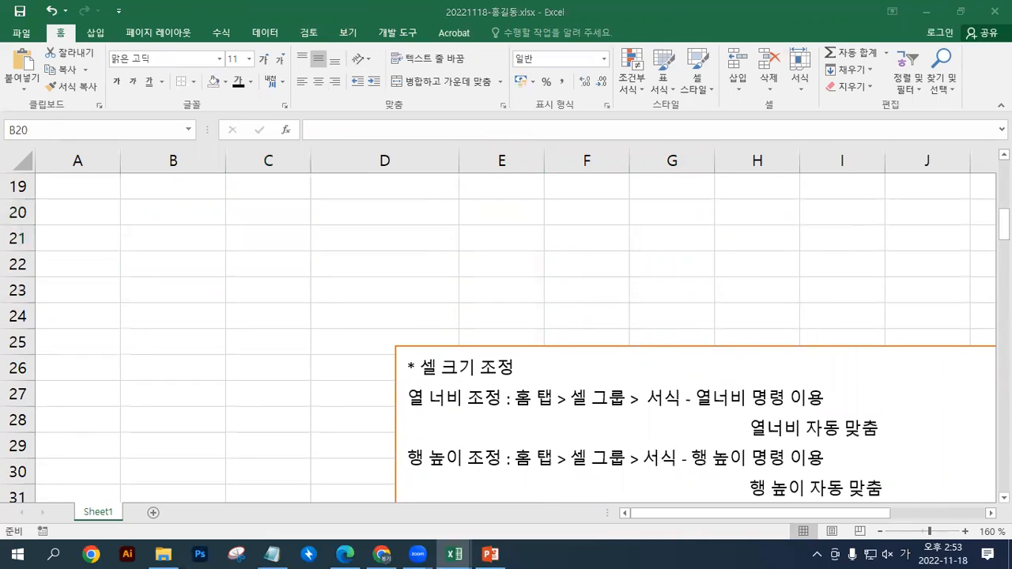
Copy the cell management and sheet notes (* 셀 관리 및 시트 구성) and paste them at the start of the notes text box
{"action": "key", "text": "ctrl+c"}
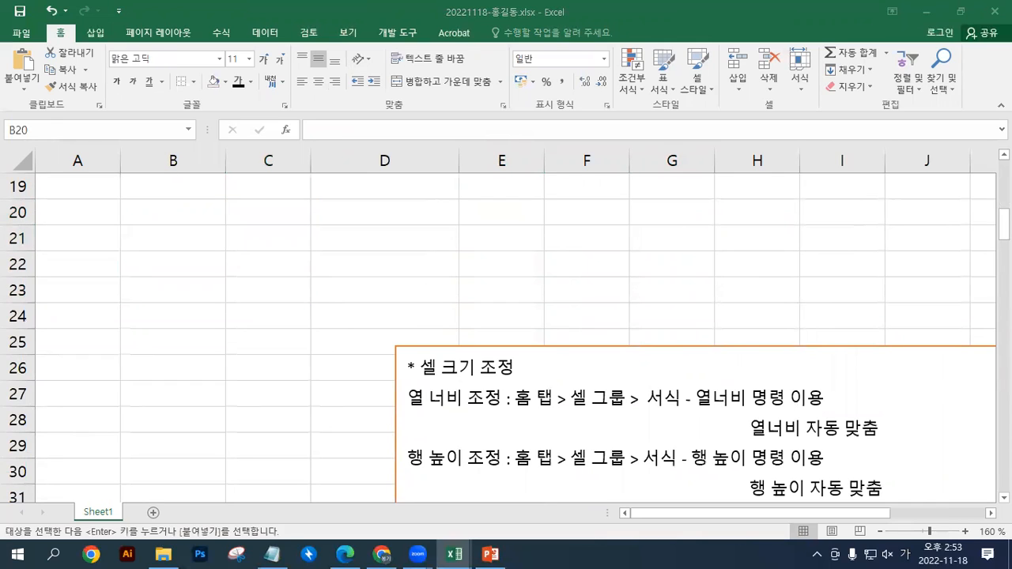
{"action": "key", "text": "alt+Tab"}
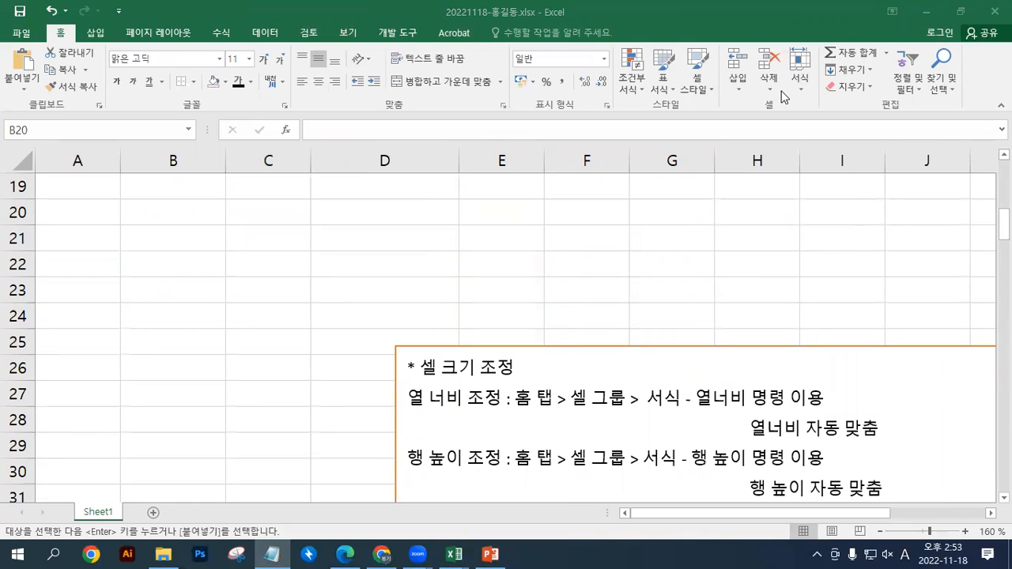
{"action": "left_click", "coordinate": [401, 368]}
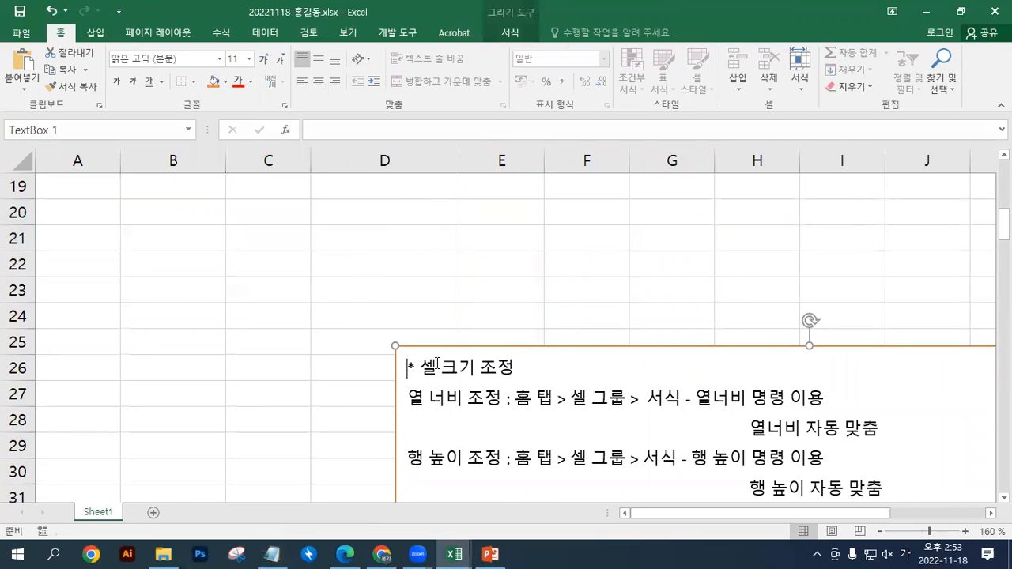
{"action": "key", "text": "ctrl+a"}
{"action": "key", "text": "ctrl+v"}
Move the notes text box up to row 1 and add two line breaks before the heading * 셀 크기 조정
{"action": "left_click_drag", "start_coordinate": [544, 347], "coordinate": [609, 188]}
{"action": "left_click", "coordinate": [744, 419]}
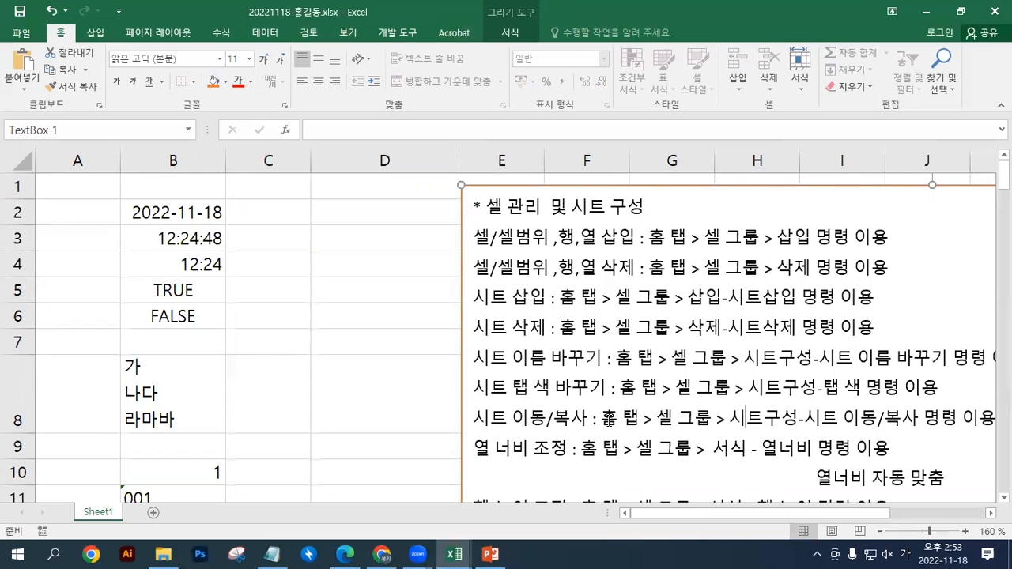
{"action": "left_click_drag", "start_coordinate": [683, 516], "coordinate": [727, 510]}
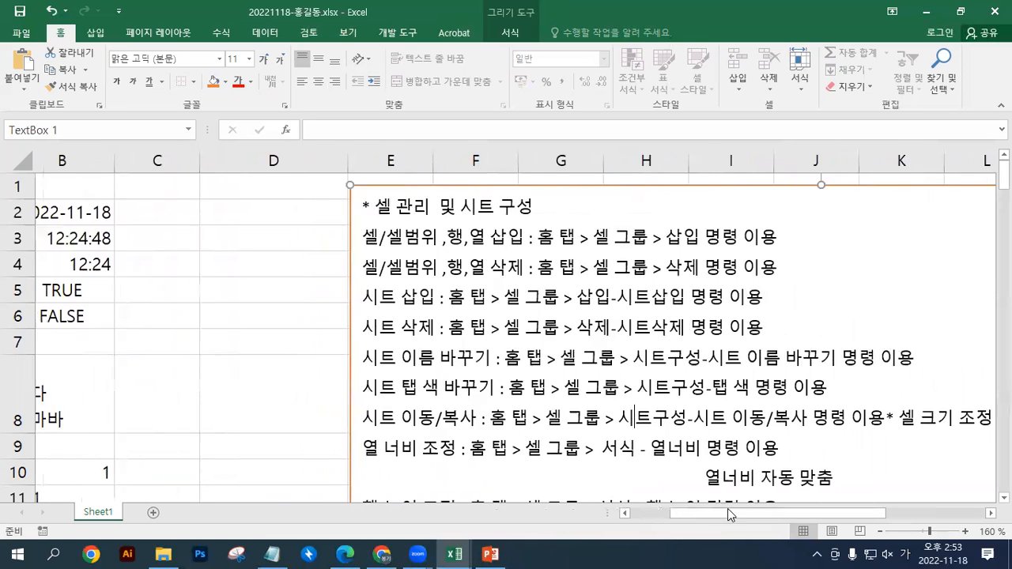
{"action": "left_click", "coordinate": [807, 417]}
{"action": "key", "text": "Return"}
{"action": "key", "text": "Return"}
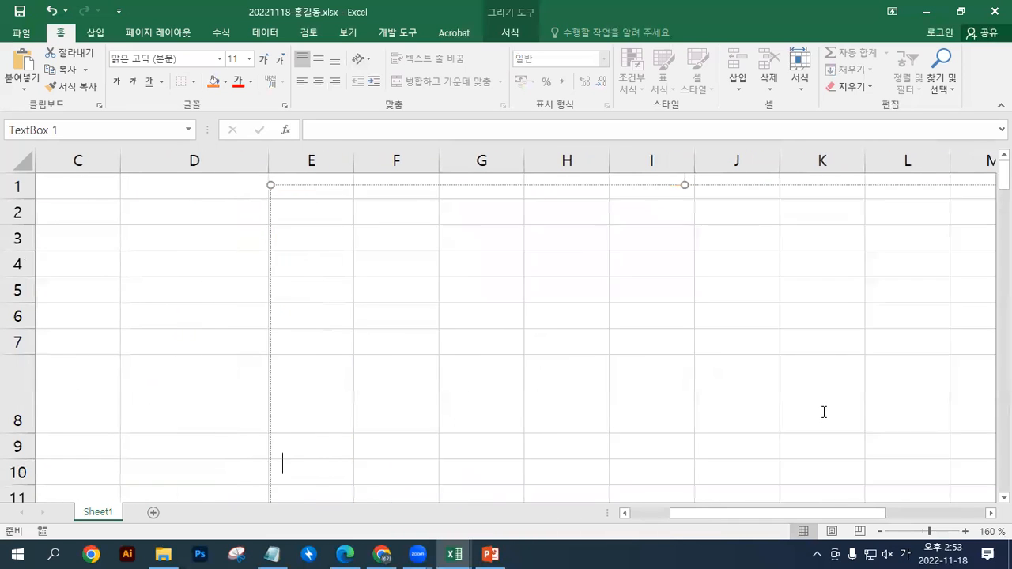
Move the notes text box down so that it starts at about row 9 in column E
{"action": "left_click_drag", "start_coordinate": [731, 515], "coordinate": [573, 518]}
{"action": "left_click_drag", "start_coordinate": [476, 186], "coordinate": [472, 448]}
{"action": "scroll", "coordinate": [473, 447], "scroll_direction": "down", "scroll_amount": 4}
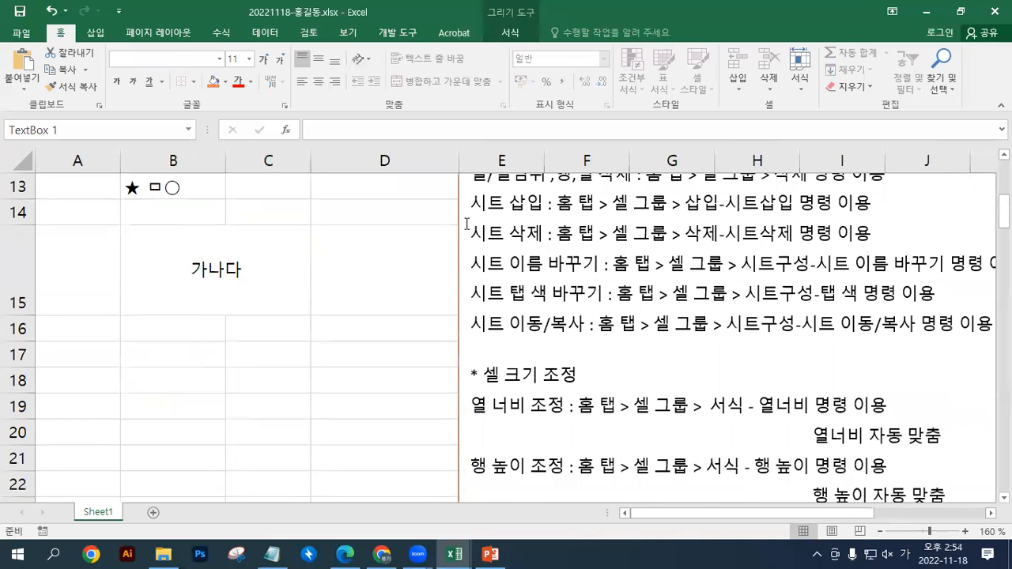
Move the notes text box down to start at about row 16 in column E, and fill cells B17:D20 with light orange
{"action": "left_click_drag", "start_coordinate": [458, 228], "coordinate": [457, 463]}
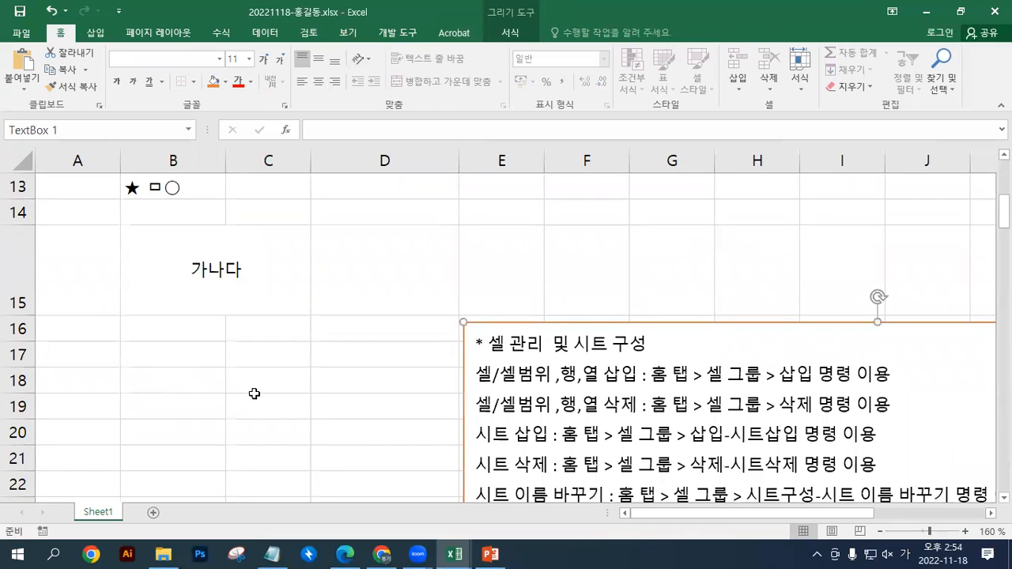
{"action": "mouse_move", "coordinate": [201, 357]}
{"action": "left_mouse_down"}
{"action": "mouse_move", "coordinate": [240, 402]}
{"action": "mouse_move", "coordinate": [320, 426]}
{"action": "left_mouse_up"}
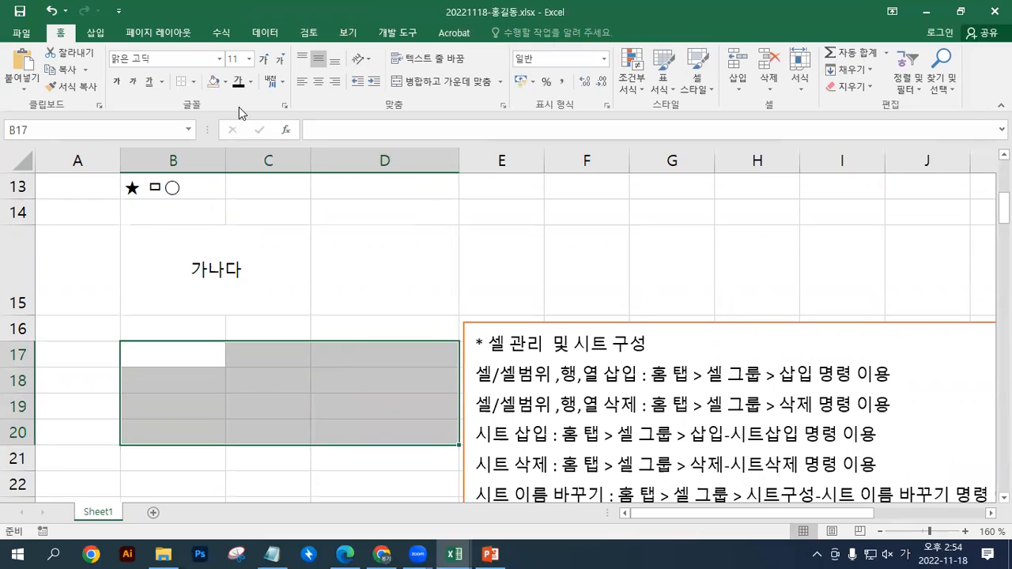
{"action": "left_click", "coordinate": [226, 82]}
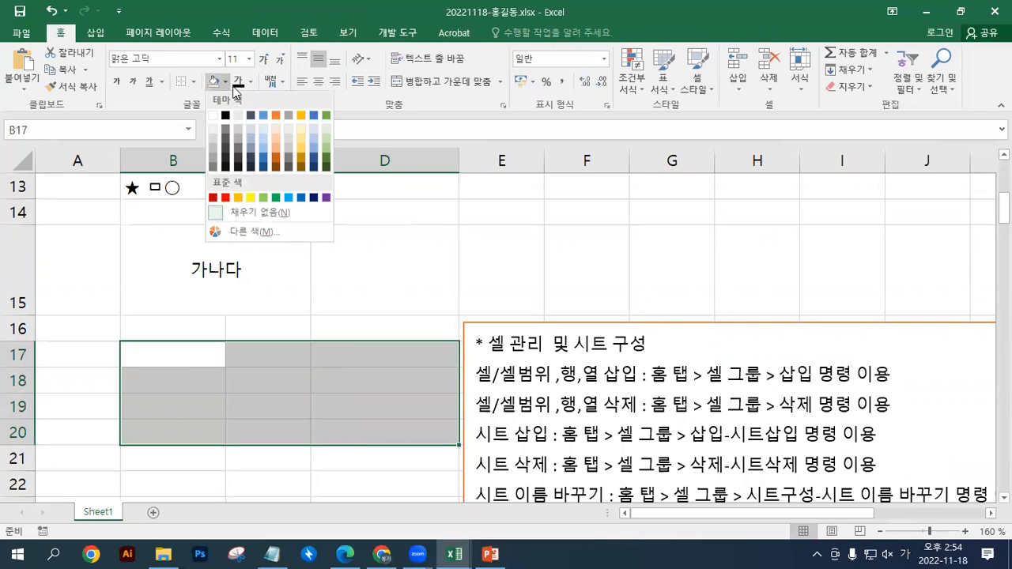
{"action": "left_click", "coordinate": [276, 134]}
Fill cells C18:C19 inside the orange block with a light gold theme colour
{"action": "left_click_drag", "start_coordinate": [274, 371], "coordinate": [280, 414]}
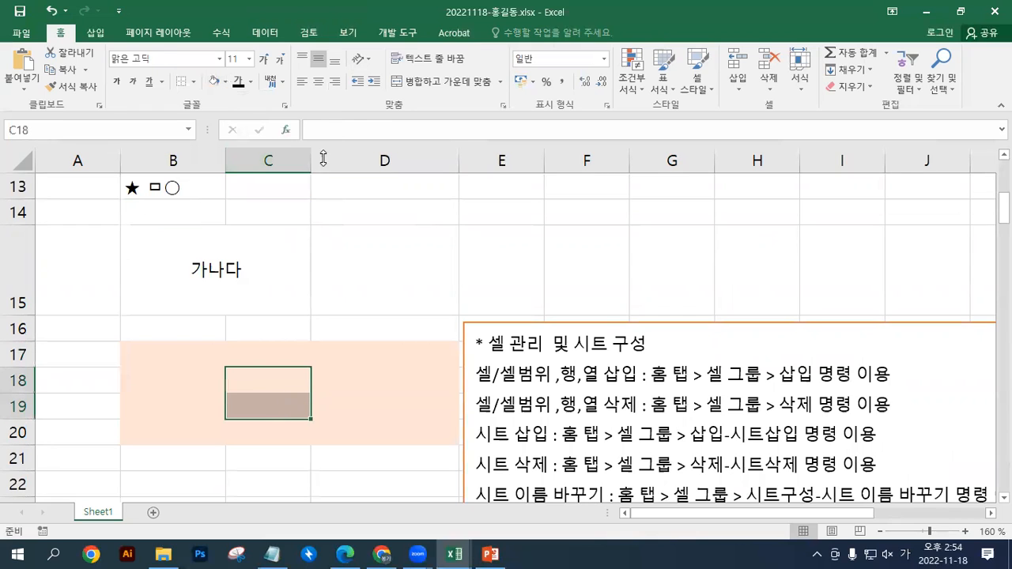
{"action": "left_click", "coordinate": [225, 81]}
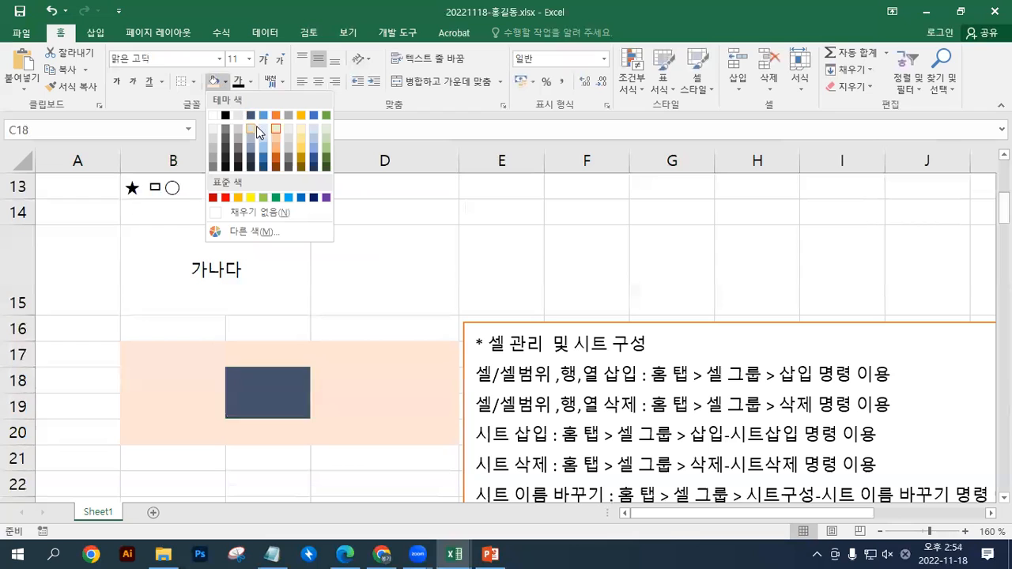
{"action": "left_click", "coordinate": [301, 147]}
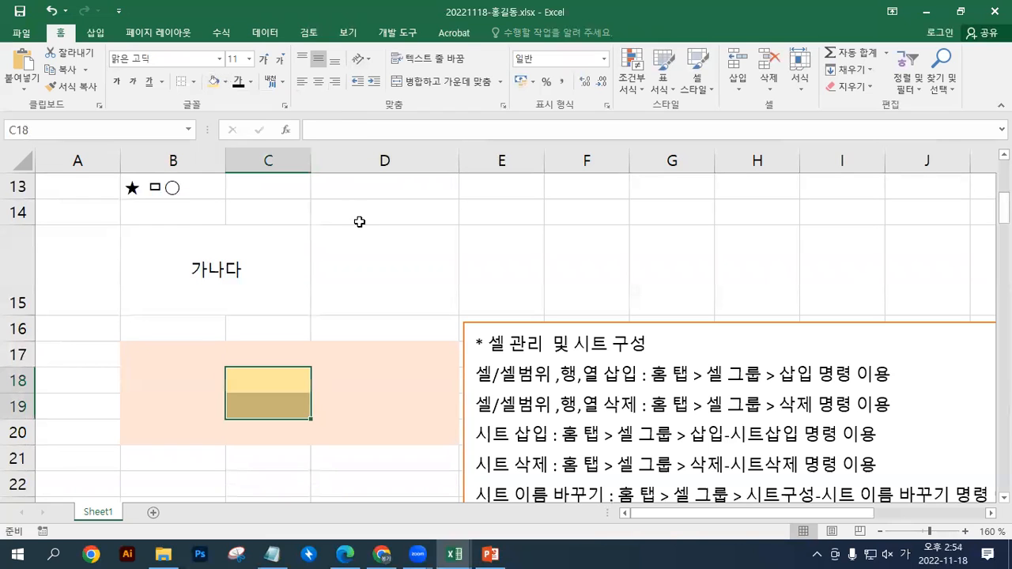
{"action": "left_click", "coordinate": [327, 298]}
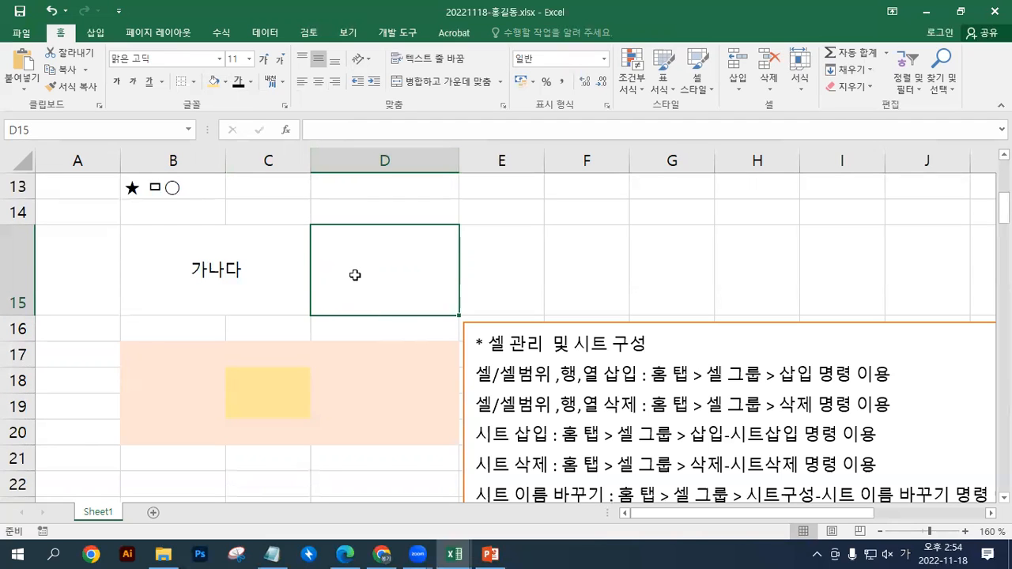
Insert cells at the gold range C18:C19, shifting the existing ones right, and delete the inserted cells
{"action": "left_click", "coordinate": [350, 162]}
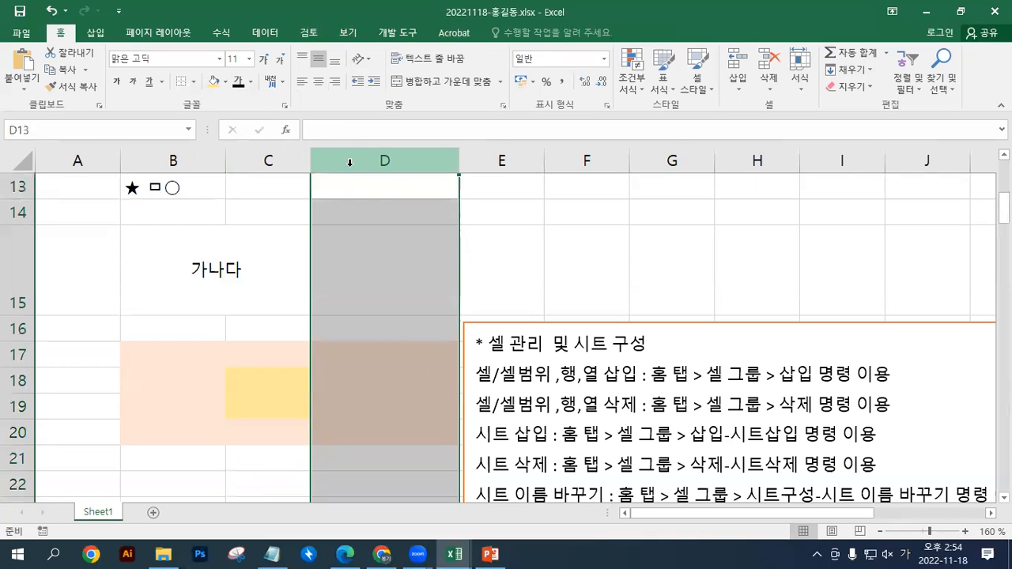
{"action": "left_click_drag", "start_coordinate": [267, 377], "coordinate": [268, 413]}
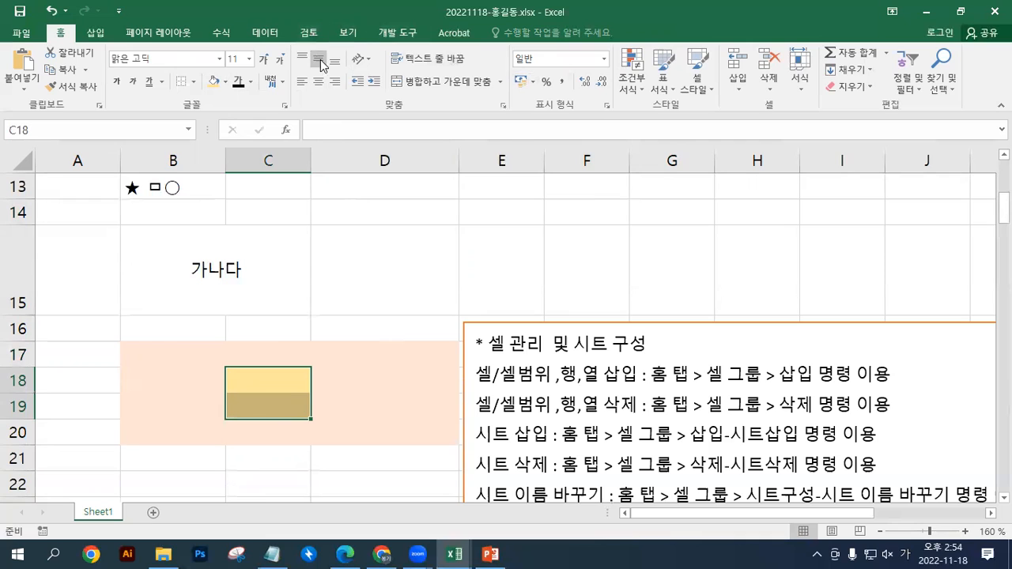
{"action": "left_click", "coordinate": [736, 68]}
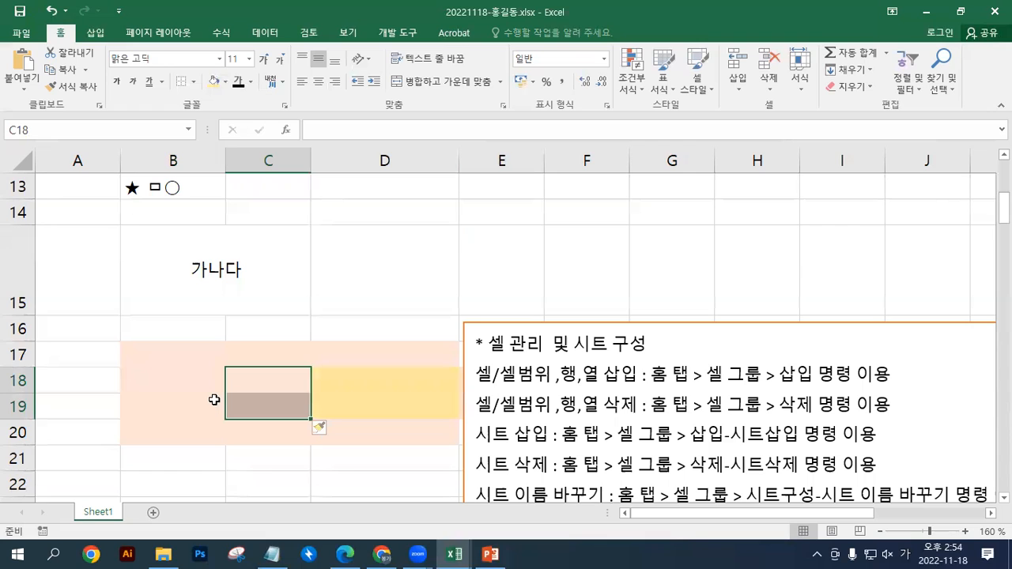
{"action": "left_click", "coordinate": [771, 53]}
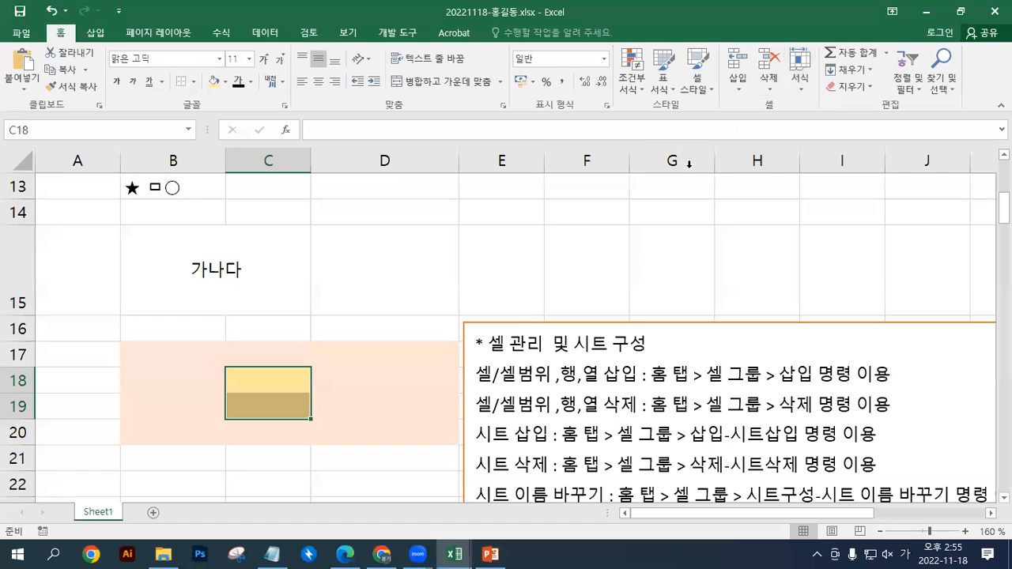
Insert a new column at column D and delete that inserted column
{"action": "left_click", "coordinate": [356, 157]}
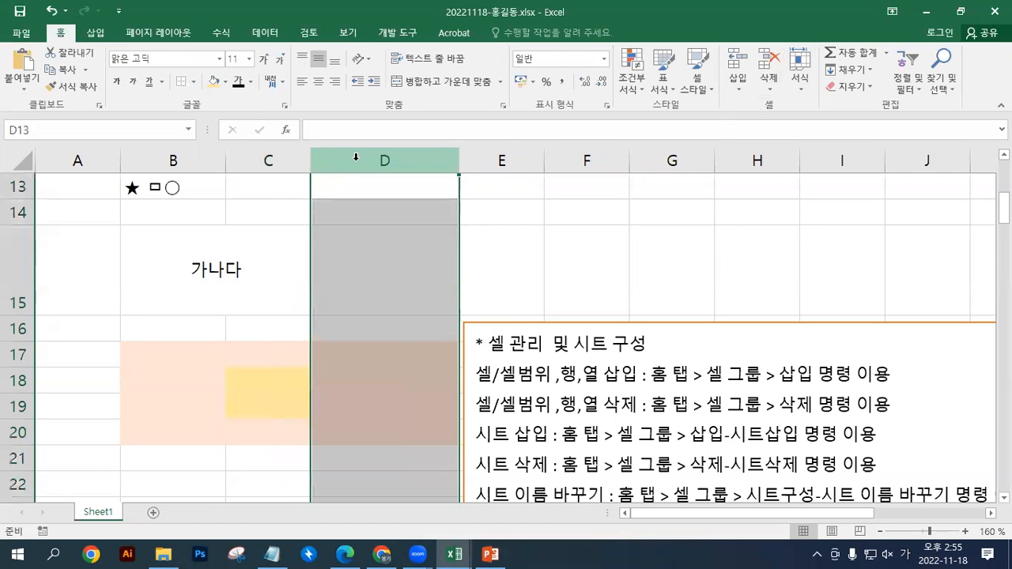
{"action": "left_click", "coordinate": [735, 62]}
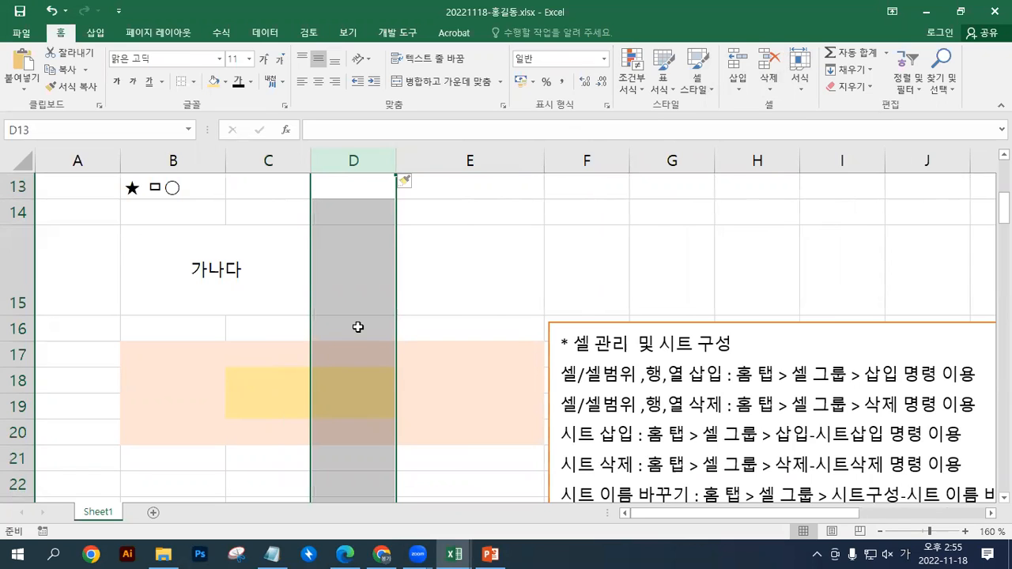
{"action": "left_click", "coordinate": [275, 383]}
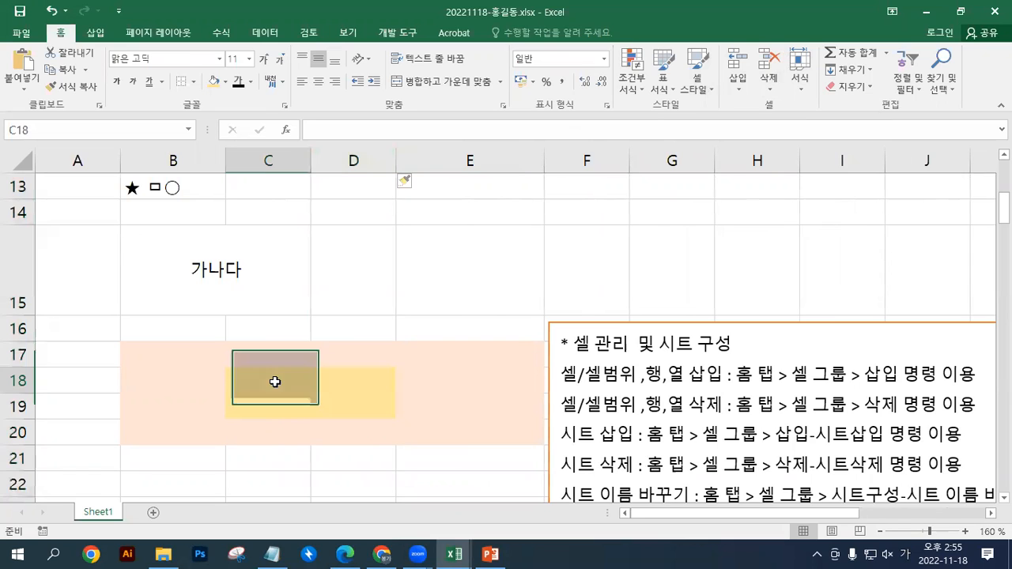
{"action": "left_click", "coordinate": [358, 158]}
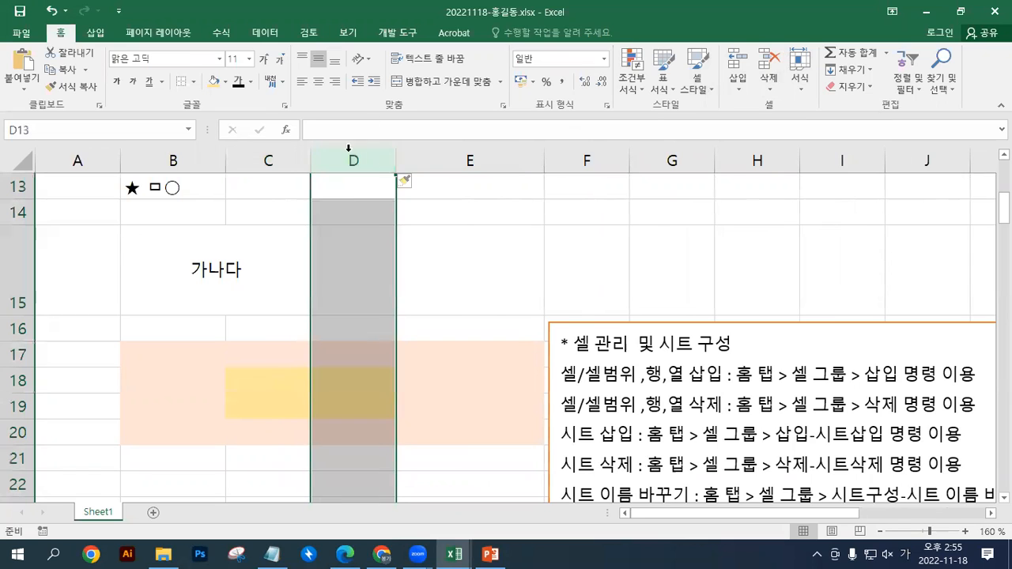
{"action": "left_click", "coordinate": [772, 68]}
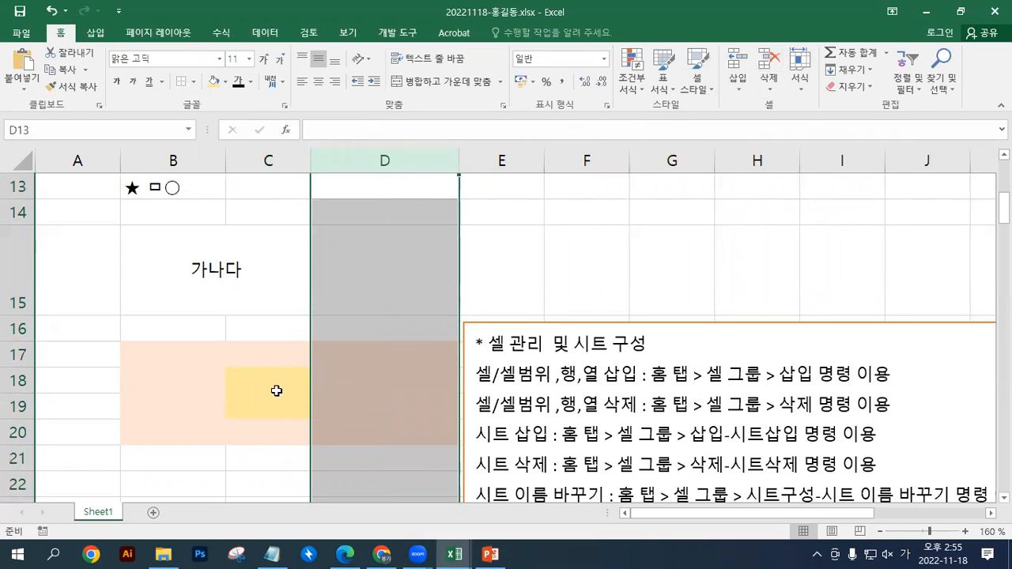
Insert two rows at rows 18 and 19, delete them again and clear the row selection
{"action": "left_click_drag", "start_coordinate": [16, 380], "coordinate": [15, 406]}
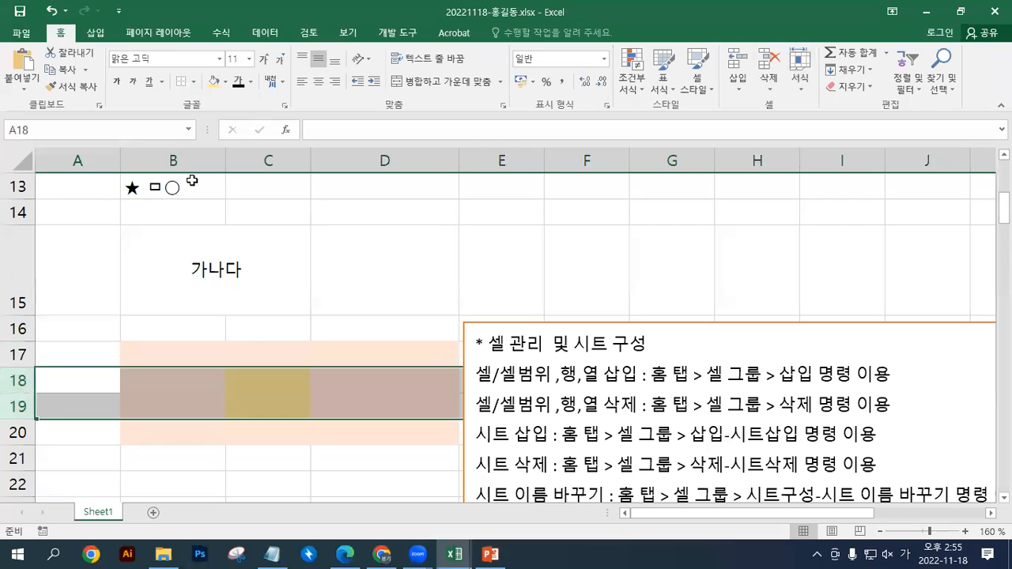
{"action": "left_click", "coordinate": [744, 73]}
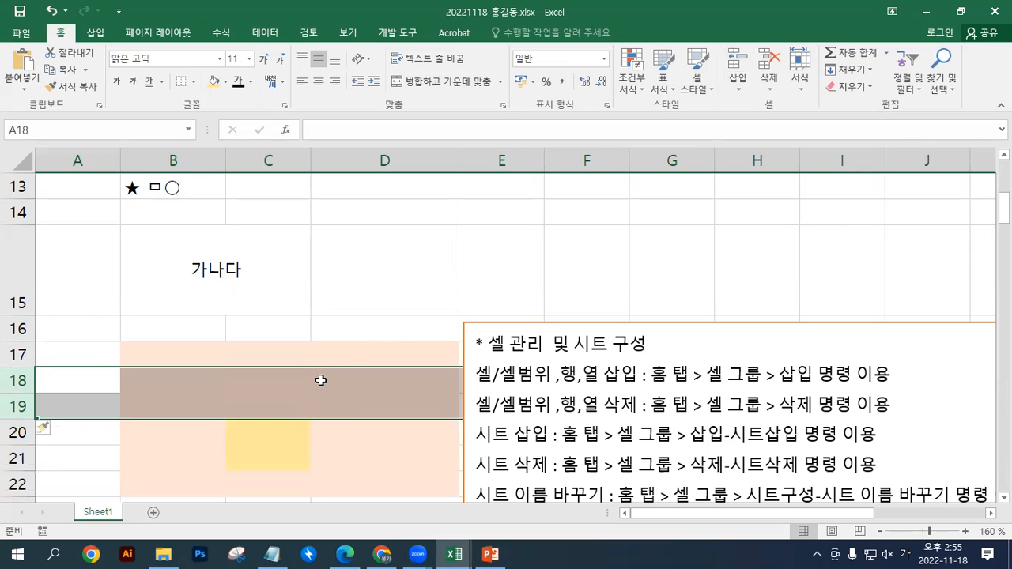
{"action": "left_click", "coordinate": [766, 66]}
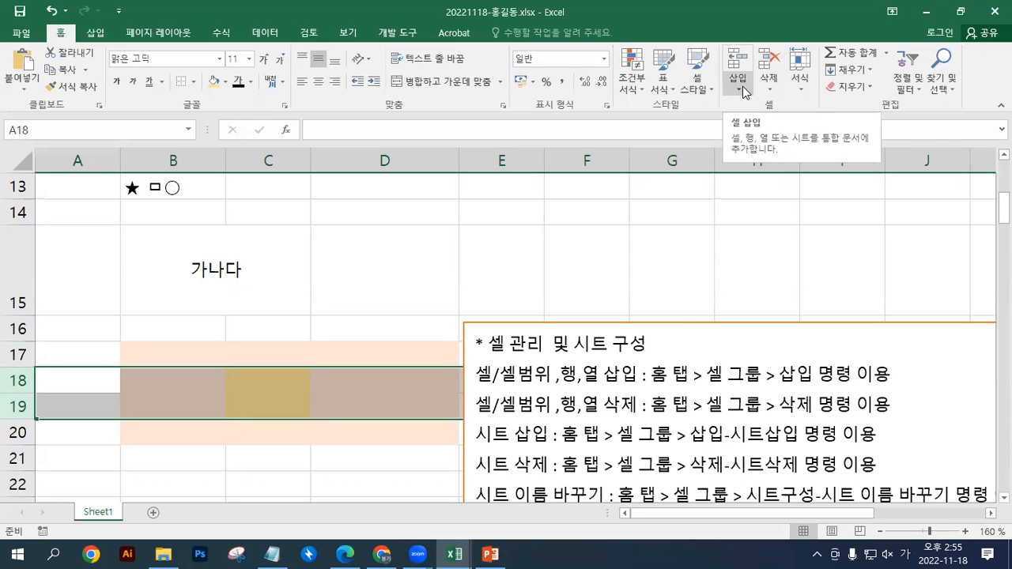
{"action": "left_click", "coordinate": [325, 411]}
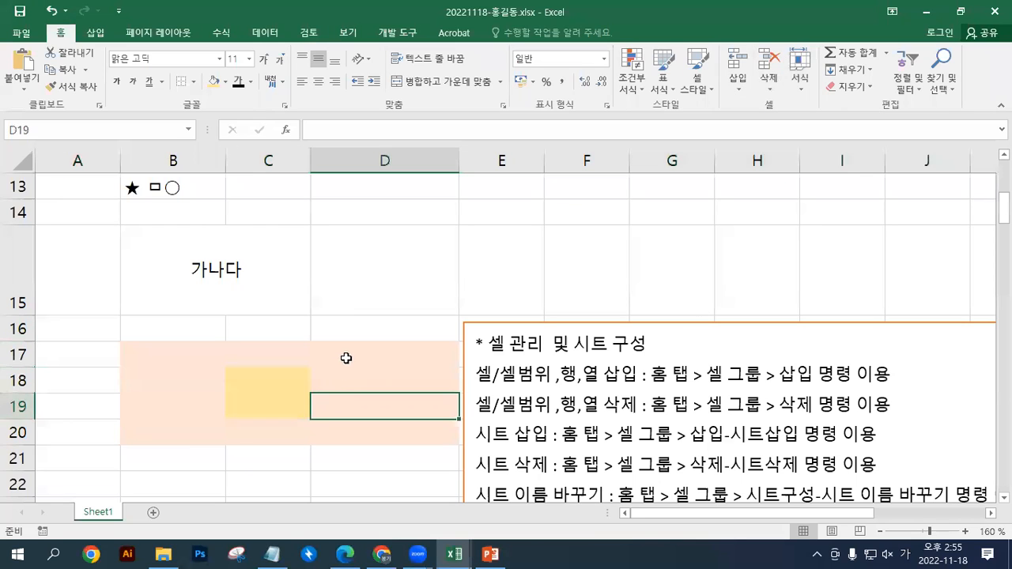
{"action": "left_click", "coordinate": [323, 294]}
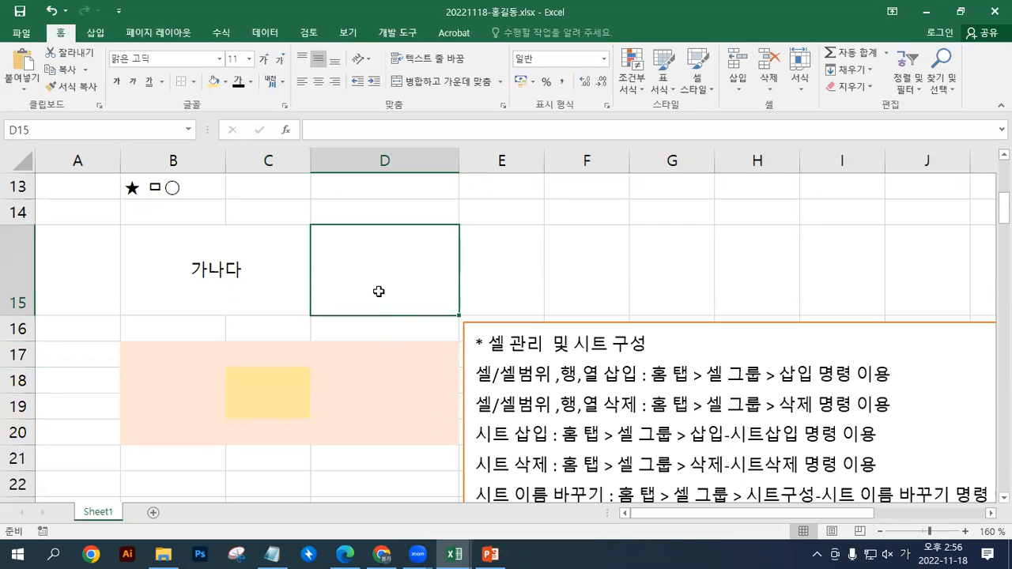
Look at the cell insertion options for the merged 가나다 cell at B15 and close the dialog
{"action": "left_click", "coordinate": [300, 222]}
{"action": "left_click", "coordinate": [284, 263]}
{"action": "left_click", "coordinate": [737, 79]}
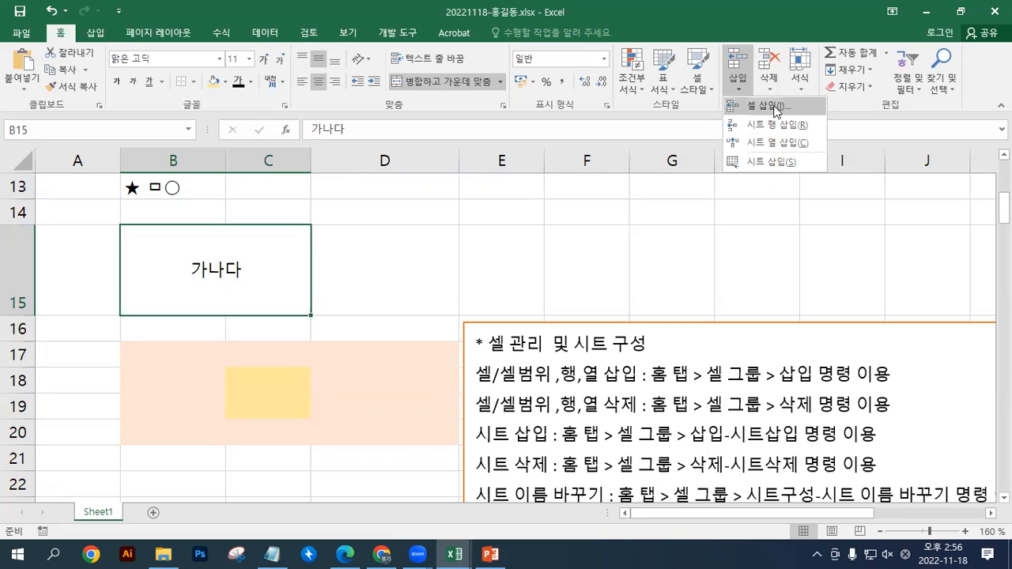
{"action": "left_click", "coordinate": [776, 106]}
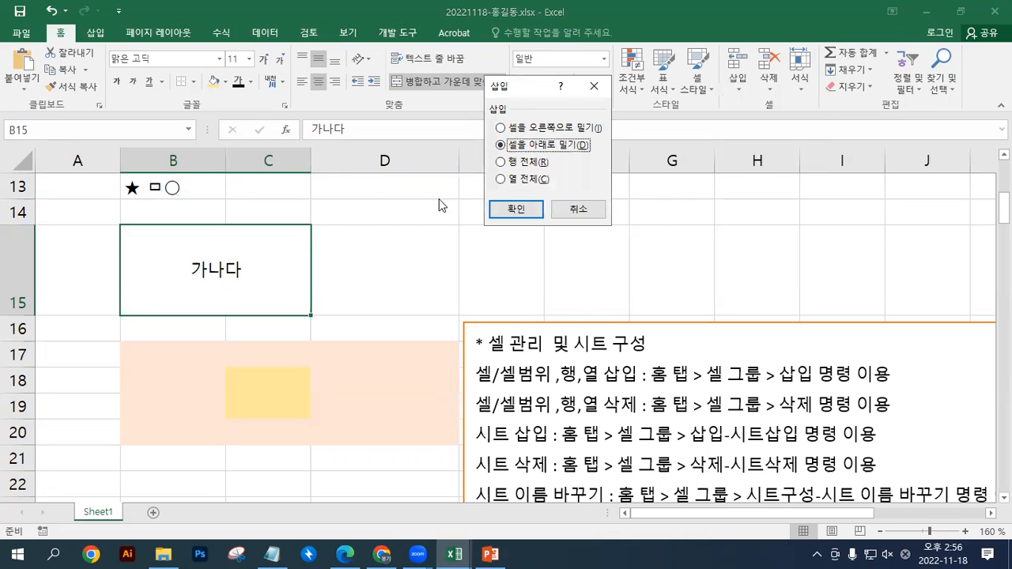
{"action": "left_click", "coordinate": [595, 93]}
Insert a new sheet into the workbook and restore the Excel window to its smaller size
{"action": "left_click", "coordinate": [740, 84]}
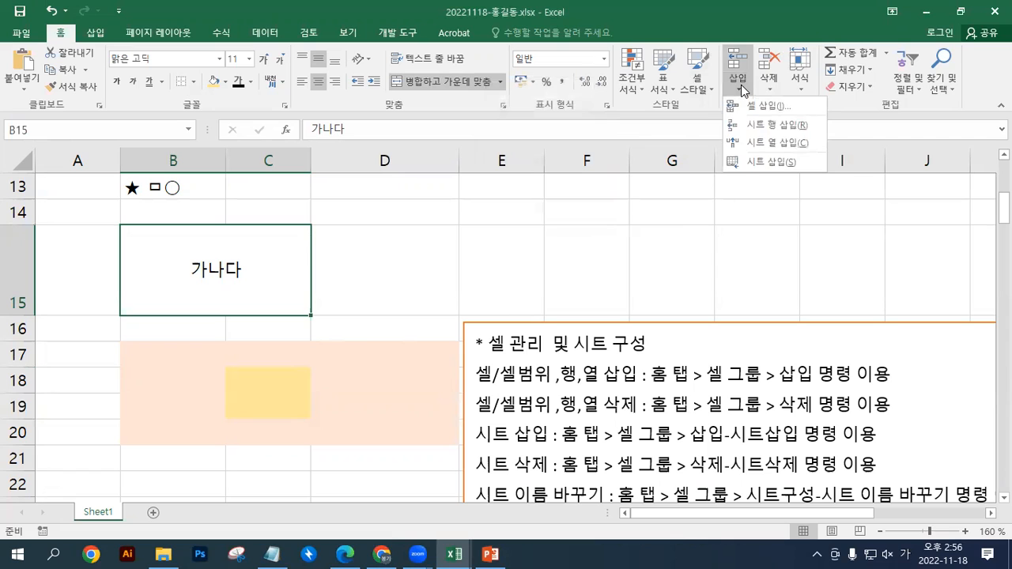
{"action": "left_click", "coordinate": [754, 163]}
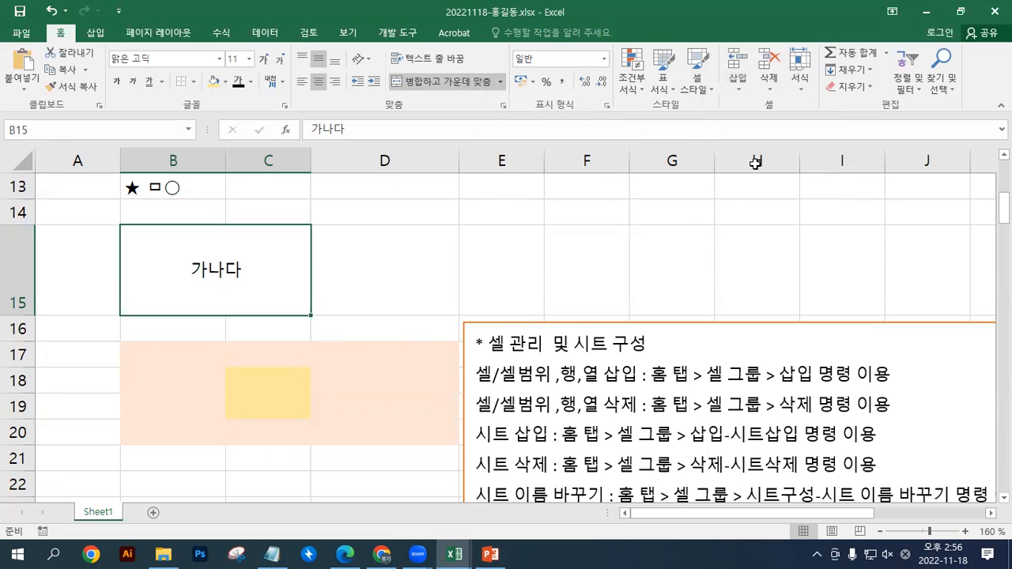
{"action": "left_click", "coordinate": [960, 11]}
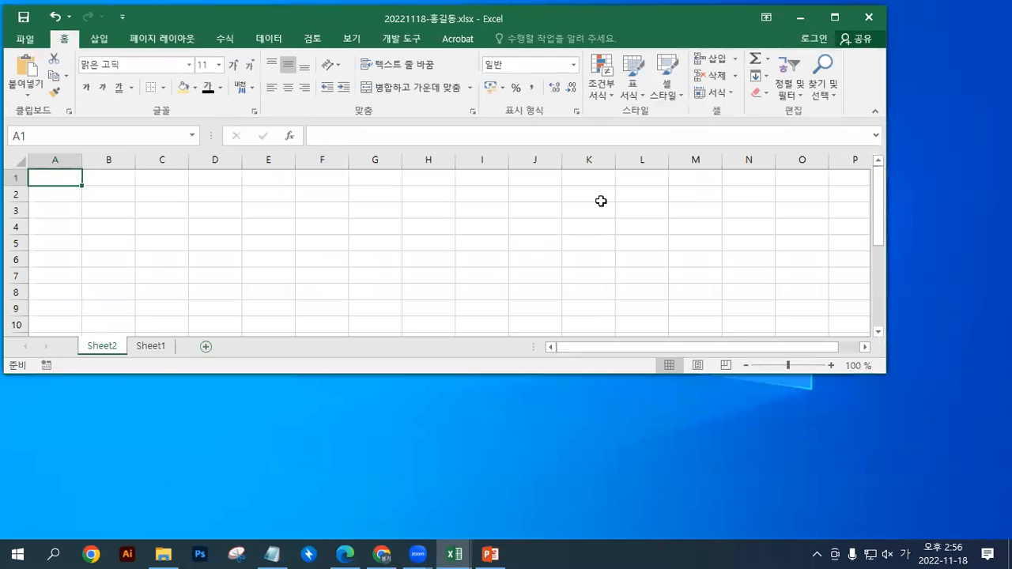
Rename the newly inserted sheet Sheet2 as 시트관리
{"action": "left_click", "coordinate": [718, 93]}
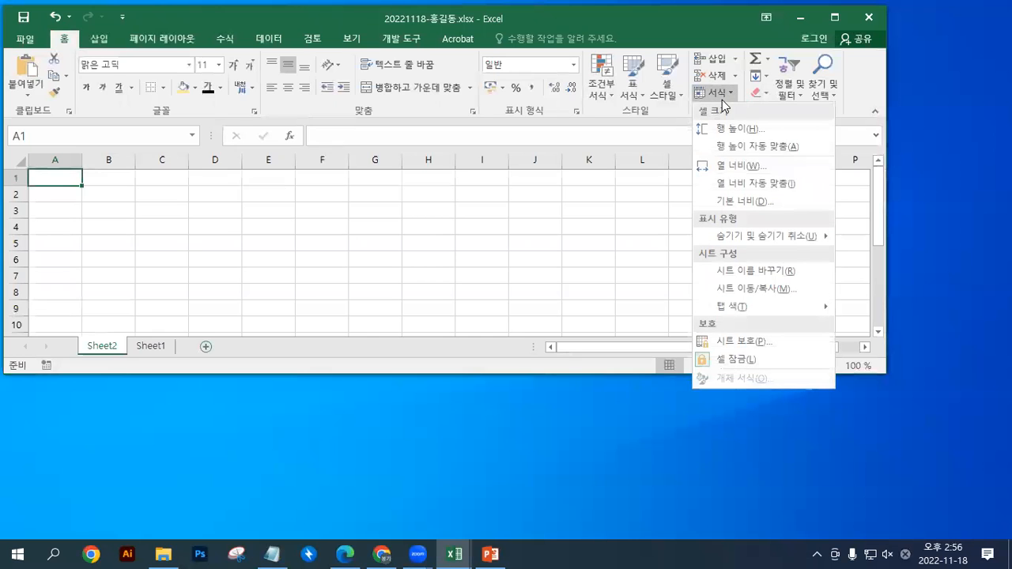
{"action": "left_click", "coordinate": [752, 272]}
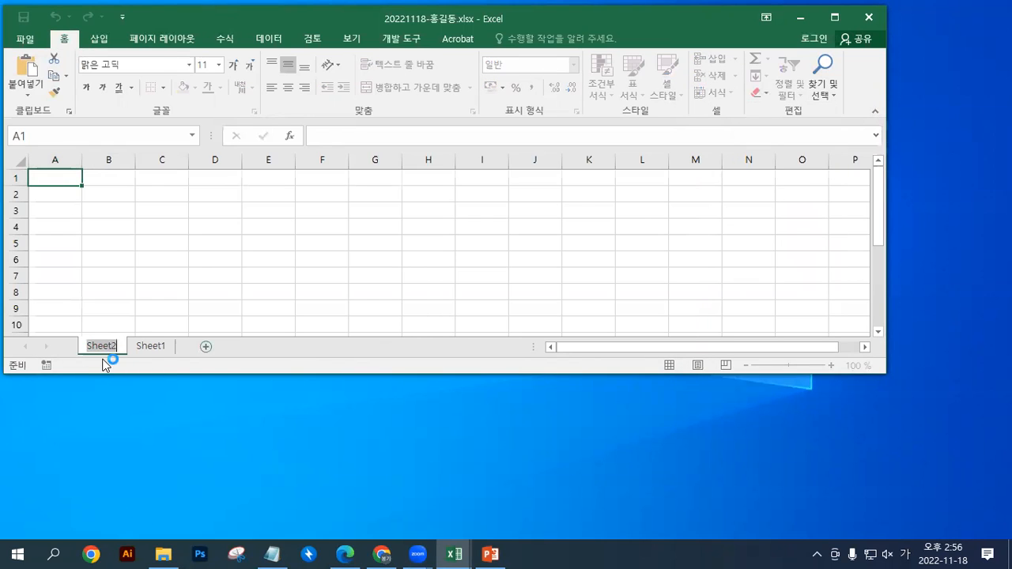
{"action": "key", "text": "super+plus"}
{"action": "type", "text": "시트관리"}
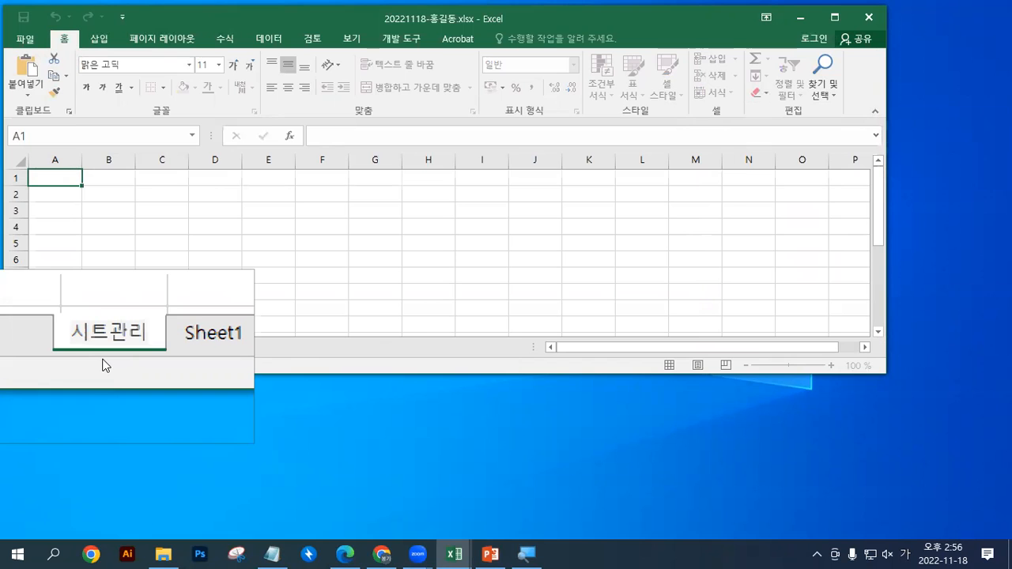
{"action": "key", "text": "BackSpace"}
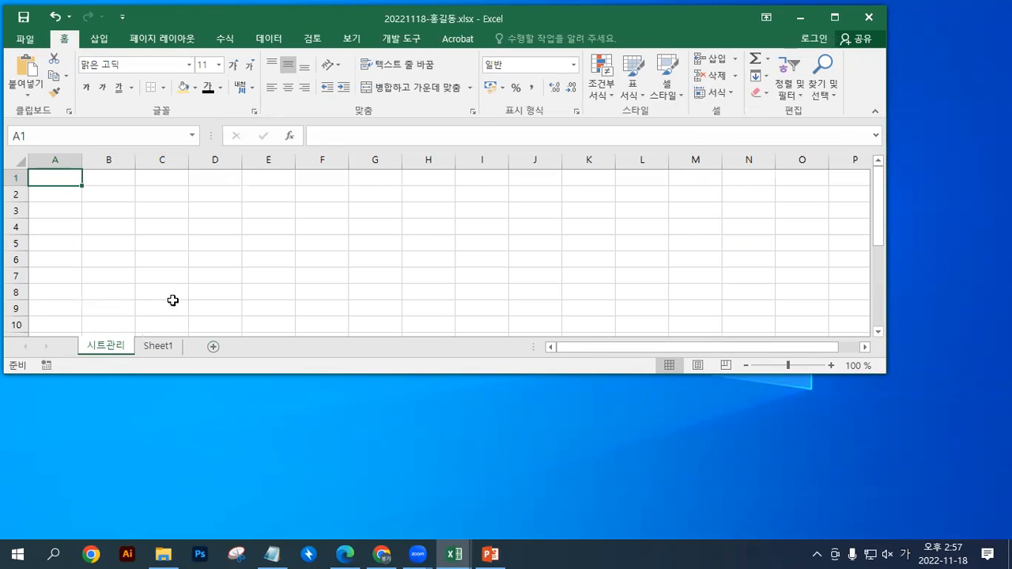
Set the tab colour of the 시트관리 sheet to standard red
{"action": "left_click", "coordinate": [716, 93]}
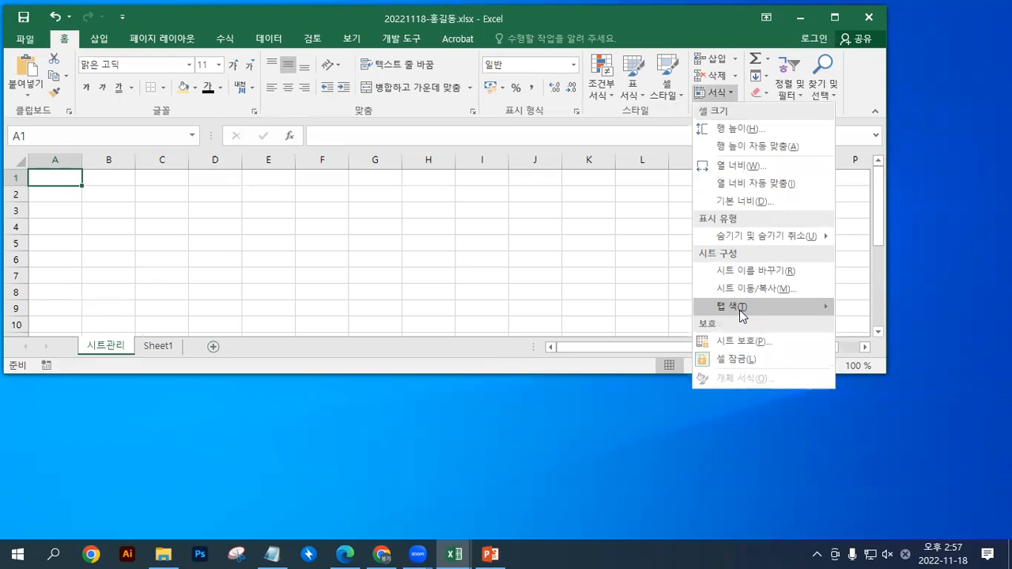
{"action": "mouse_move", "coordinate": [756, 314]}
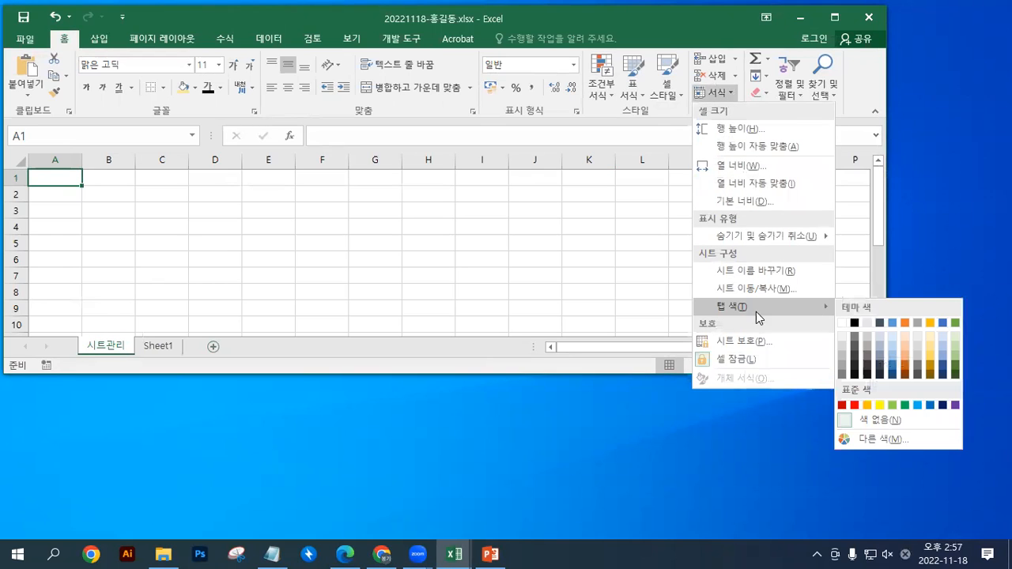
{"action": "left_click", "coordinate": [855, 405]}
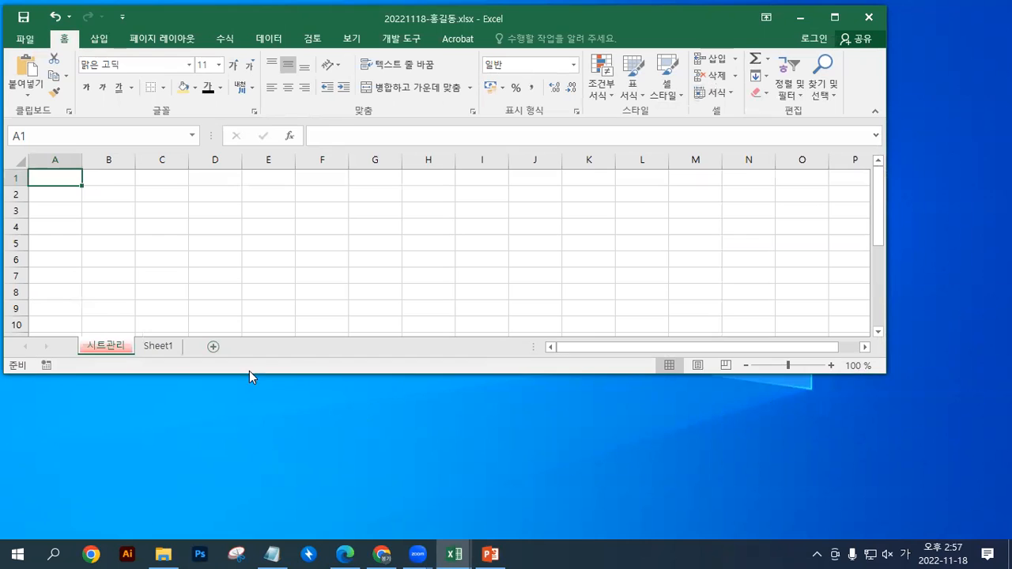
Change the tab colour of the 시트관리 sheet to standard yellow
{"action": "left_click", "coordinate": [716, 92]}
{"action": "mouse_move", "coordinate": [756, 311]}
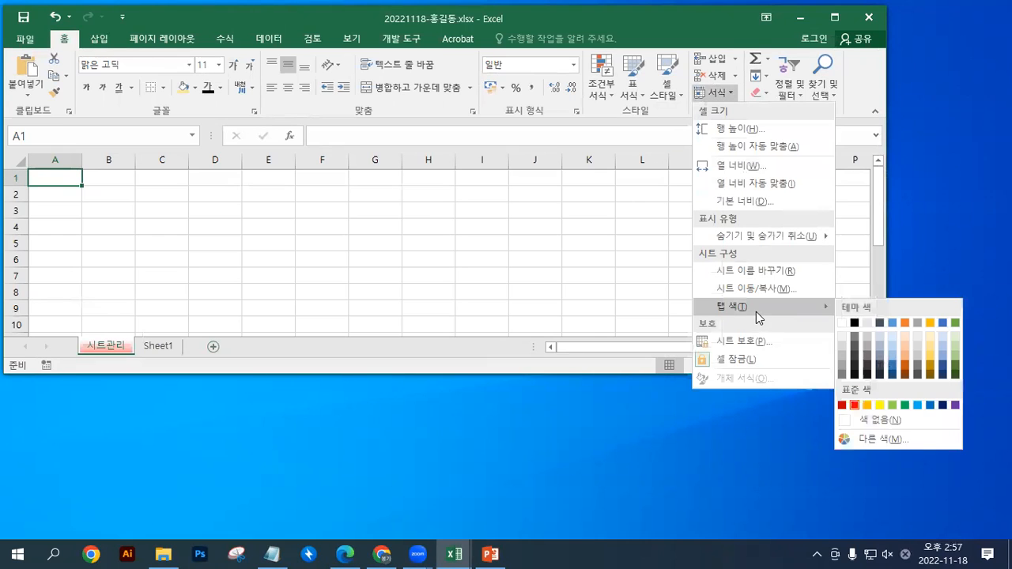
{"action": "left_click", "coordinate": [882, 404]}
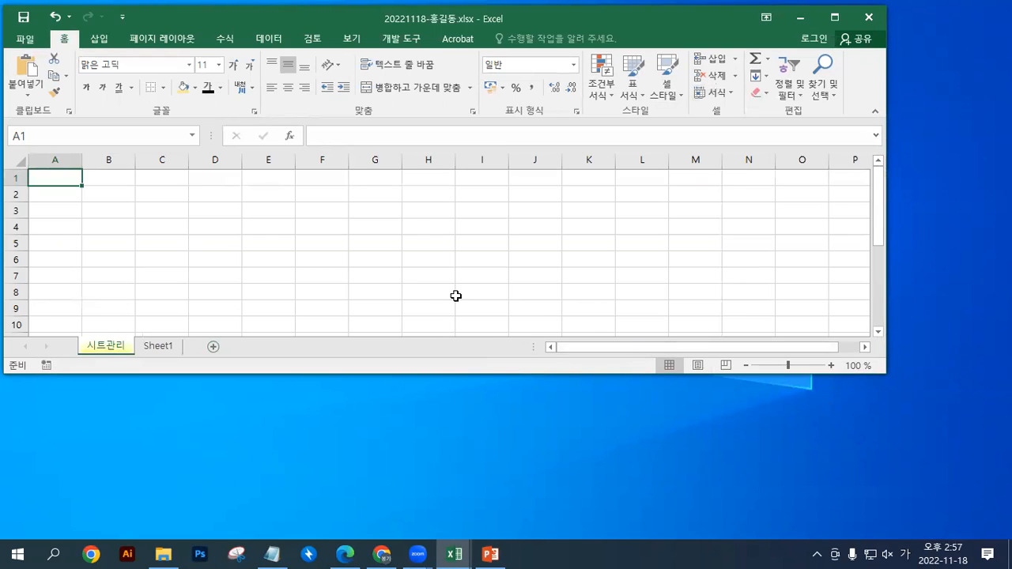
Switch back and forth between the 시트관리 and Sheet1 sheets and look over the contents of Sheet1
{"action": "left_click", "coordinate": [166, 344]}
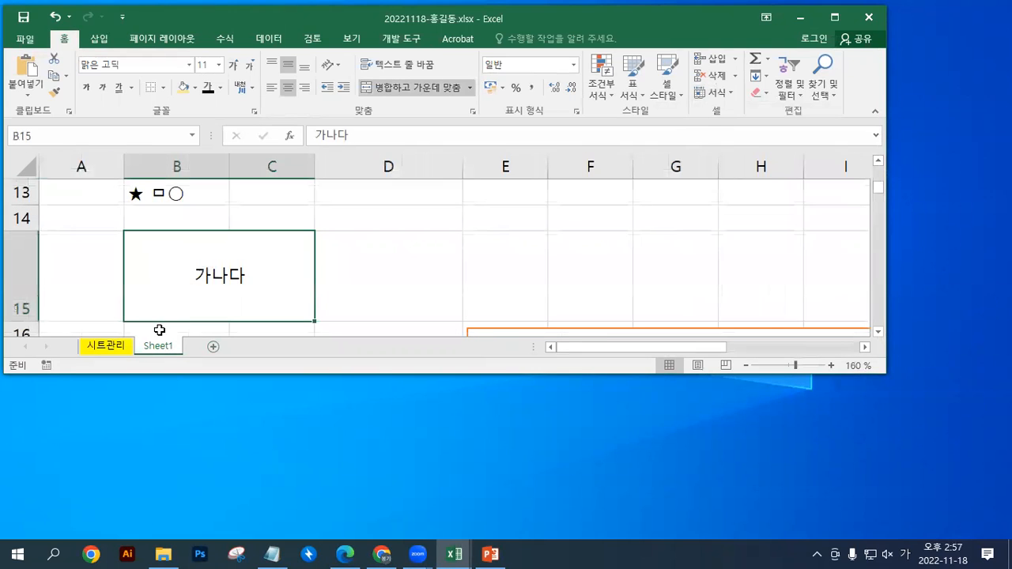
{"action": "left_click", "coordinate": [109, 347]}
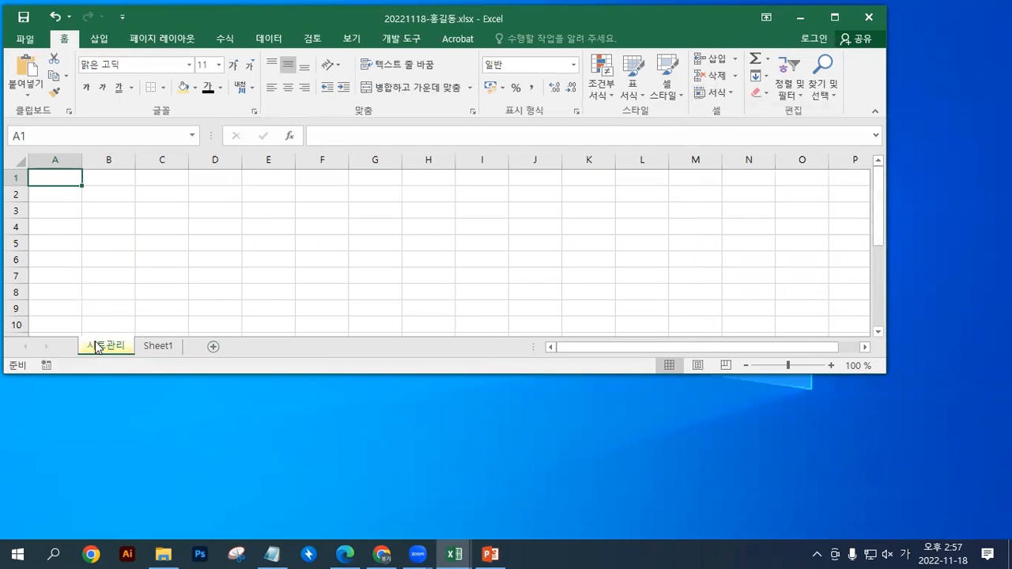
{"action": "left_click", "coordinate": [156, 351]}
{"action": "left_click", "coordinate": [111, 352]}
{"action": "left_click", "coordinate": [155, 348]}
{"action": "left_click", "coordinate": [111, 348]}
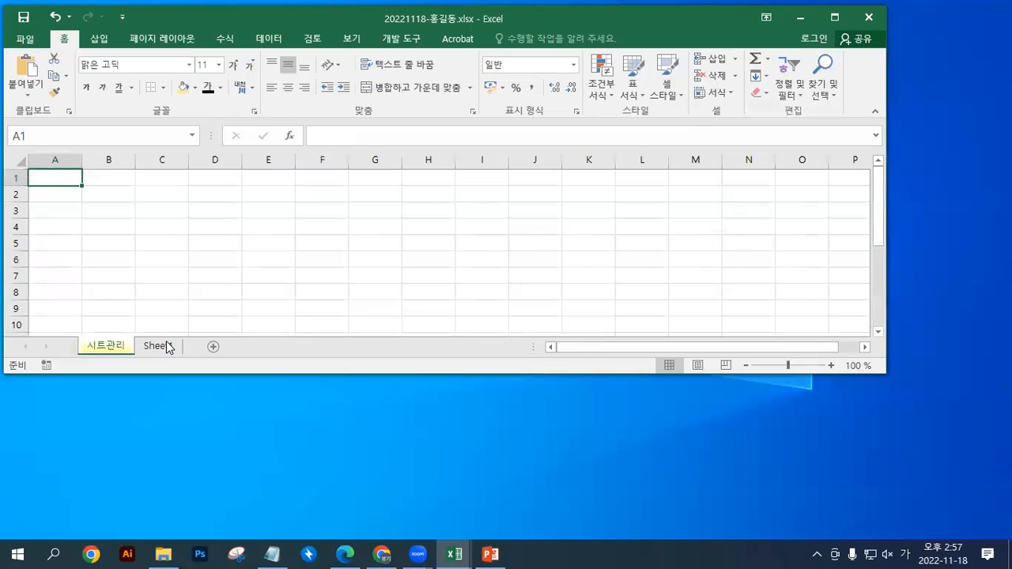
{"action": "left_click", "coordinate": [168, 346]}
{"action": "scroll", "coordinate": [393, 256], "scroll_direction": "up", "scroll_amount": 4}
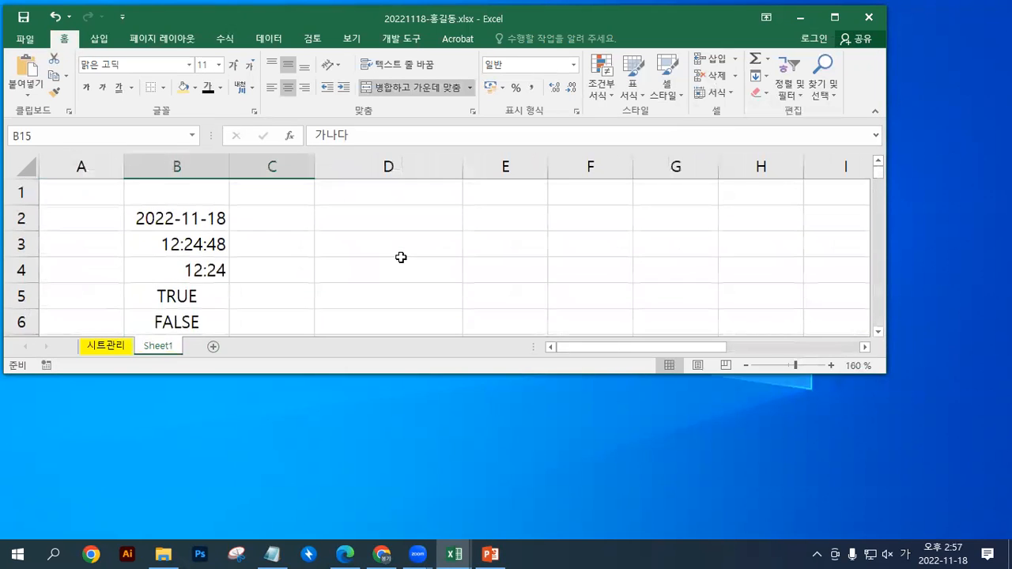
{"action": "scroll", "coordinate": [408, 253], "scroll_direction": "down", "scroll_amount": 4}
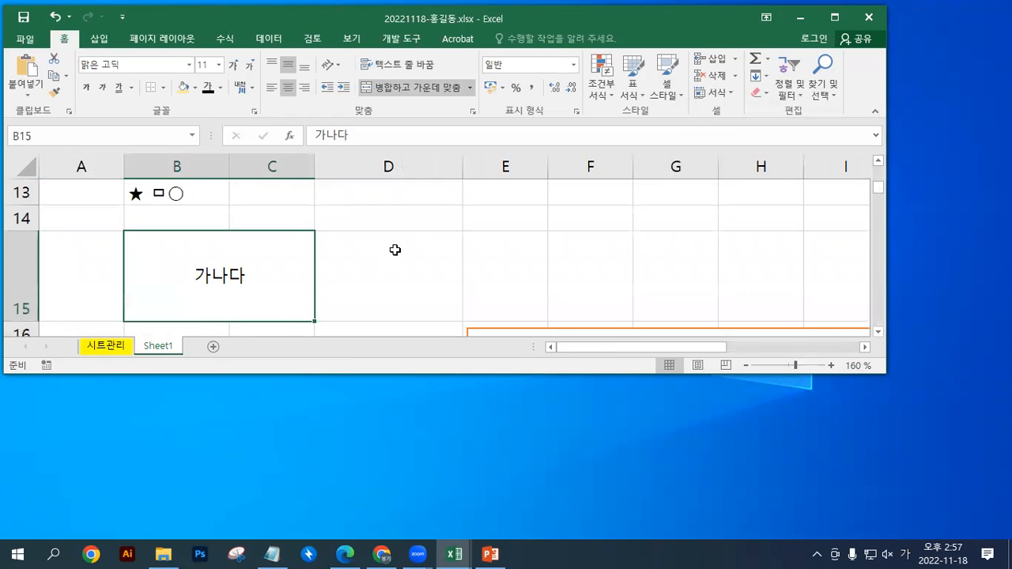
Maximize the workbook window and examine the 워크시트(WorkSheet) entry in Sheet1's notes text box, comparing it with the 시트관리 sheet
{"action": "double_click", "coordinate": [495, 15]}
{"action": "scroll", "coordinate": [595, 322], "scroll_direction": "down", "scroll_amount": 7}
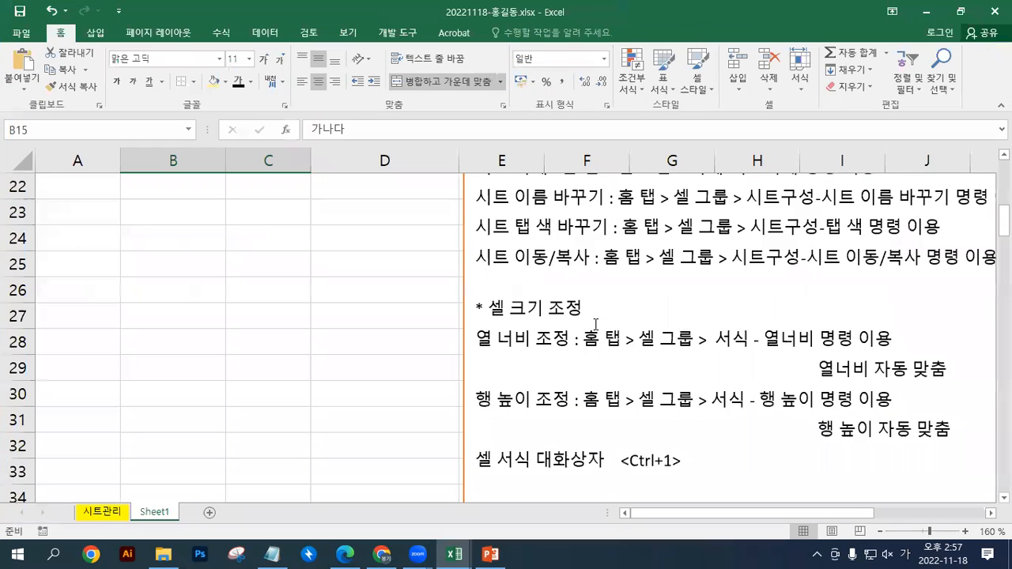
{"action": "scroll", "coordinate": [596, 323], "scroll_direction": "down", "scroll_amount": 14}
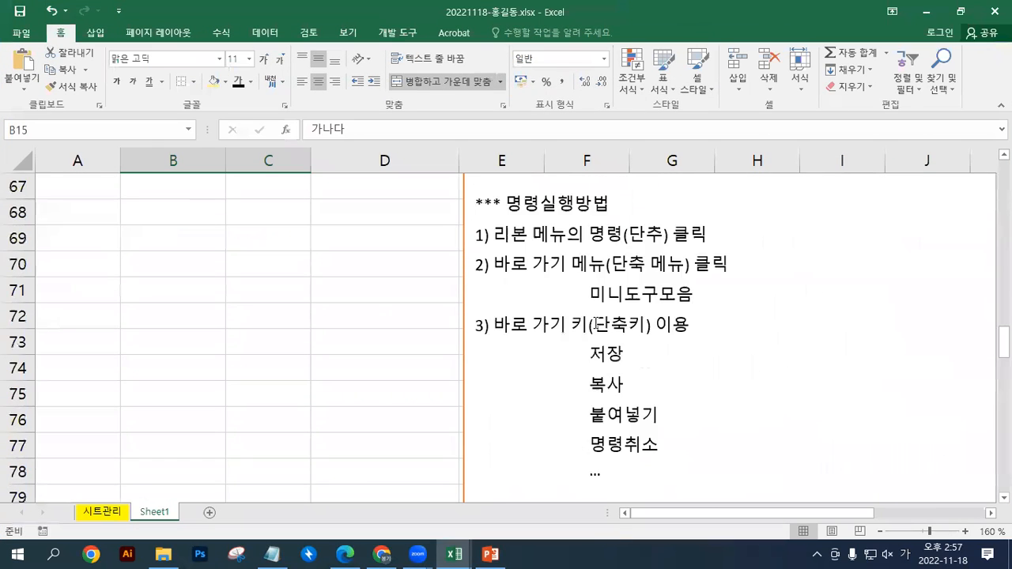
{"action": "scroll", "coordinate": [597, 323], "scroll_direction": "down", "scroll_amount": 3}
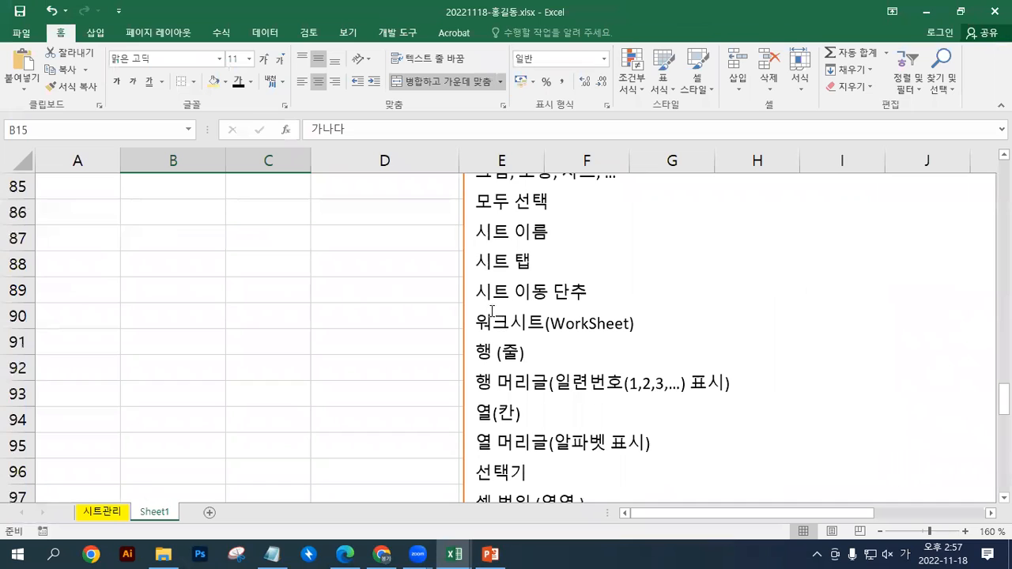
{"action": "left_click_drag", "start_coordinate": [477, 322], "coordinate": [566, 323]}
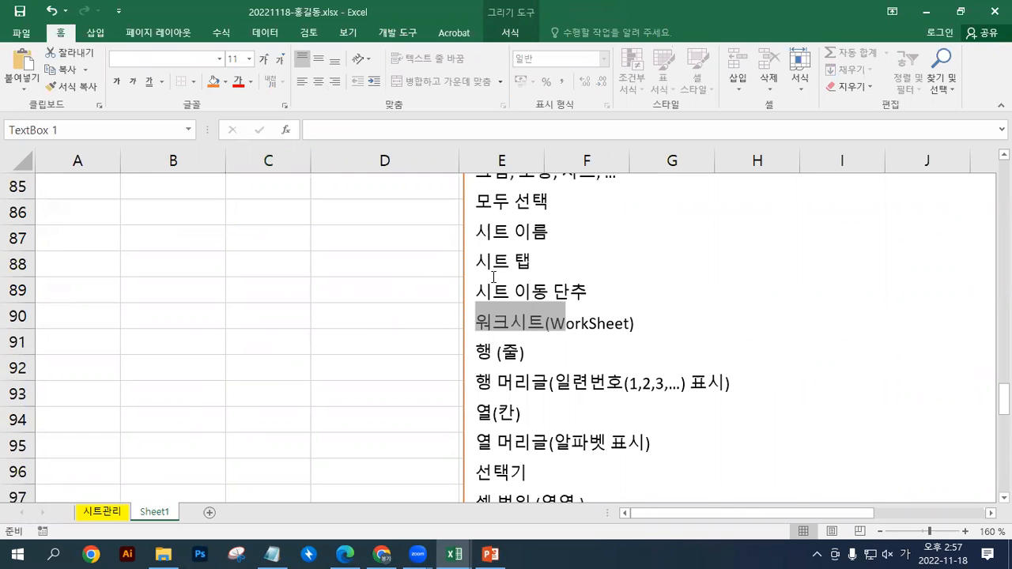
{"action": "scroll", "coordinate": [508, 333], "scroll_direction": "down", "scroll_amount": 1}
{"action": "scroll", "coordinate": [475, 348], "scroll_direction": "up", "scroll_amount": 1}
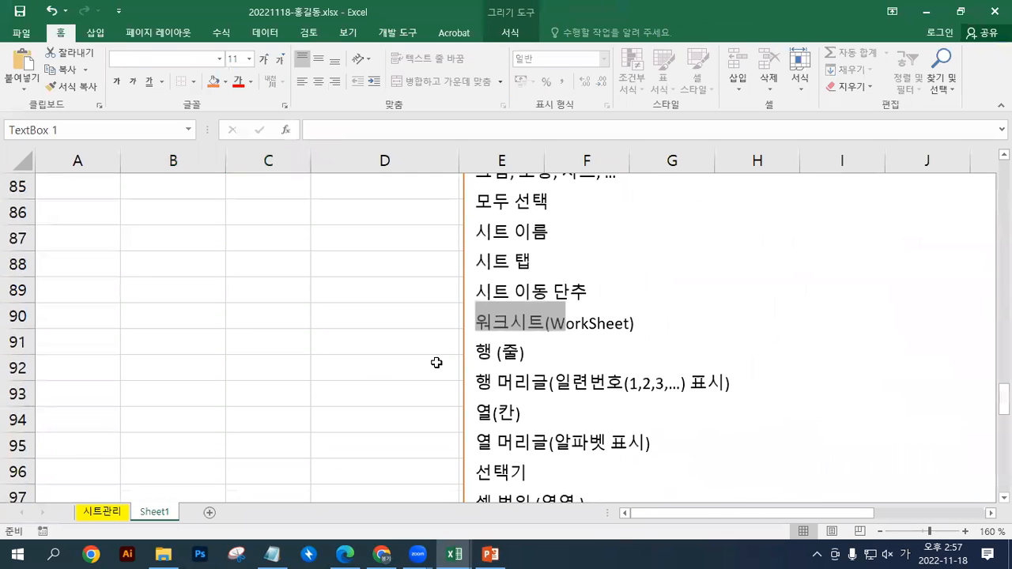
{"action": "left_click", "coordinate": [117, 518]}
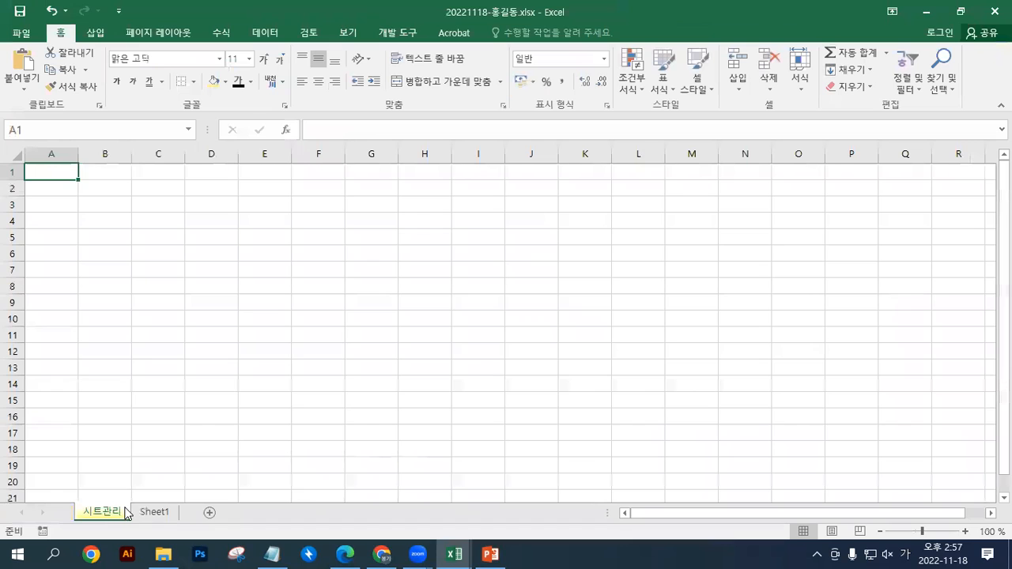
{"action": "left_click", "coordinate": [156, 512]}
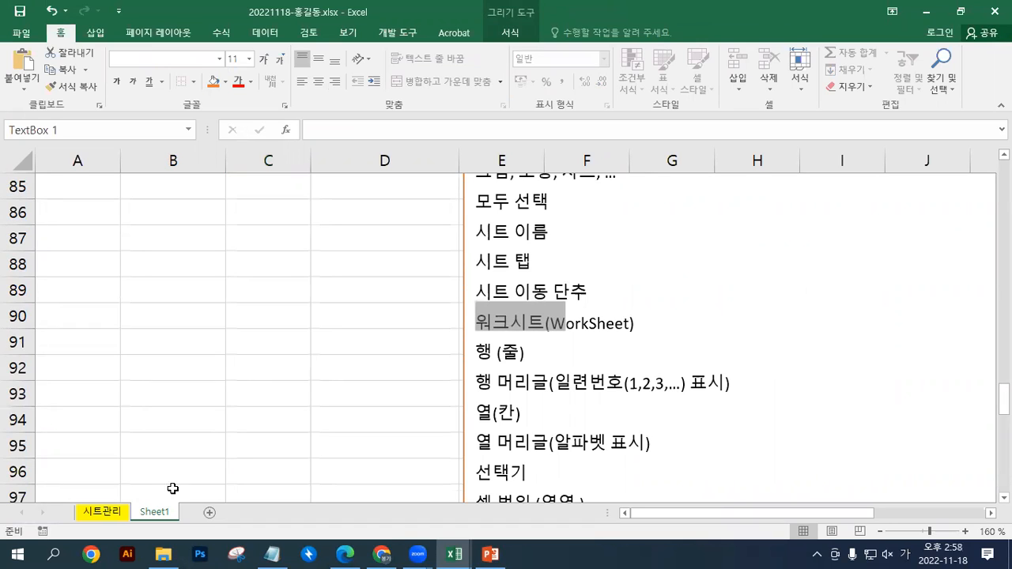
{"action": "left_click_drag", "start_coordinate": [551, 324], "coordinate": [644, 321]}
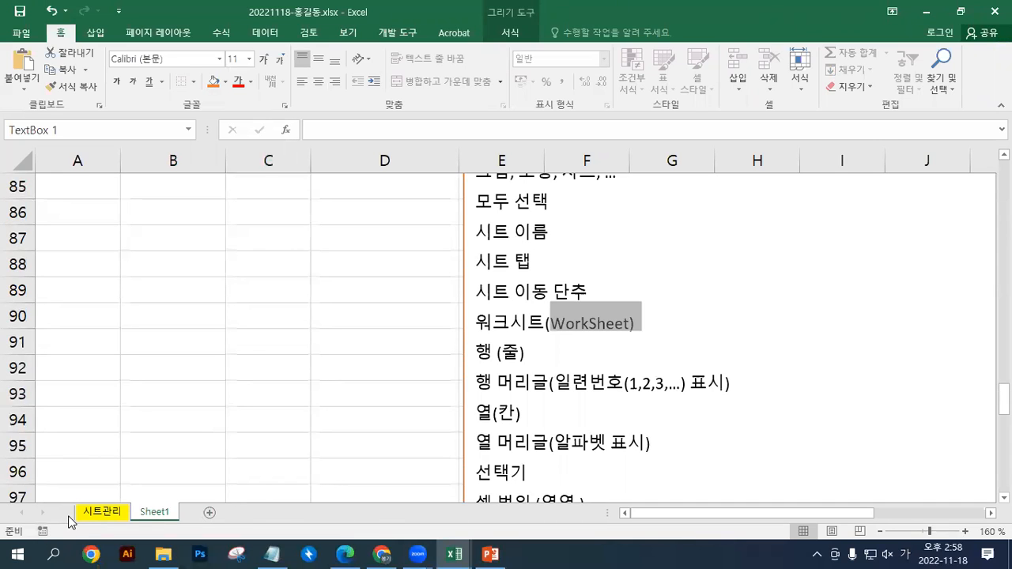
{"action": "left_click", "coordinate": [511, 324]}
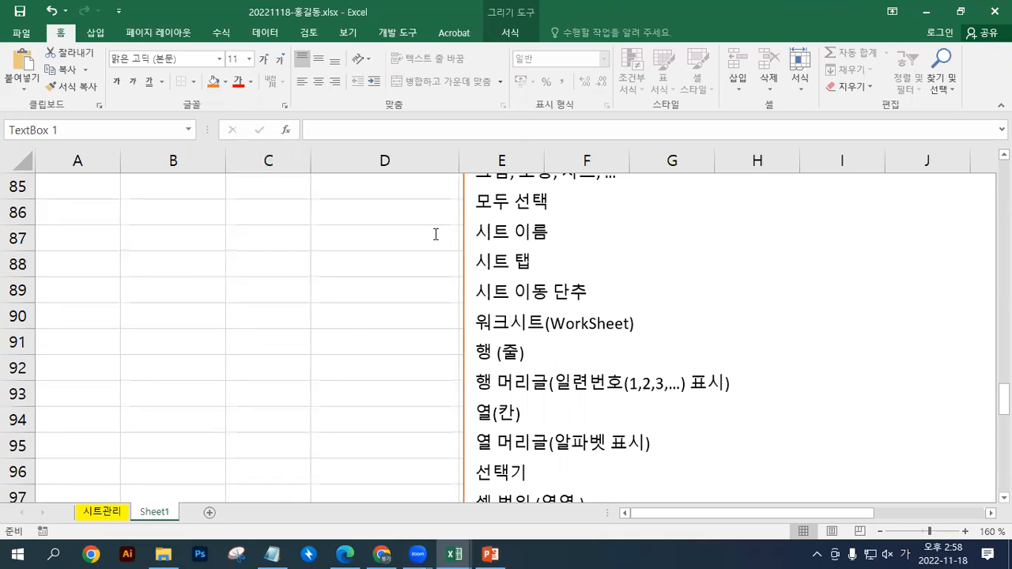
{"action": "left_click", "coordinate": [339, 337]}
{"action": "scroll", "coordinate": [339, 337], "scroll_direction": "up", "scroll_amount": 5}
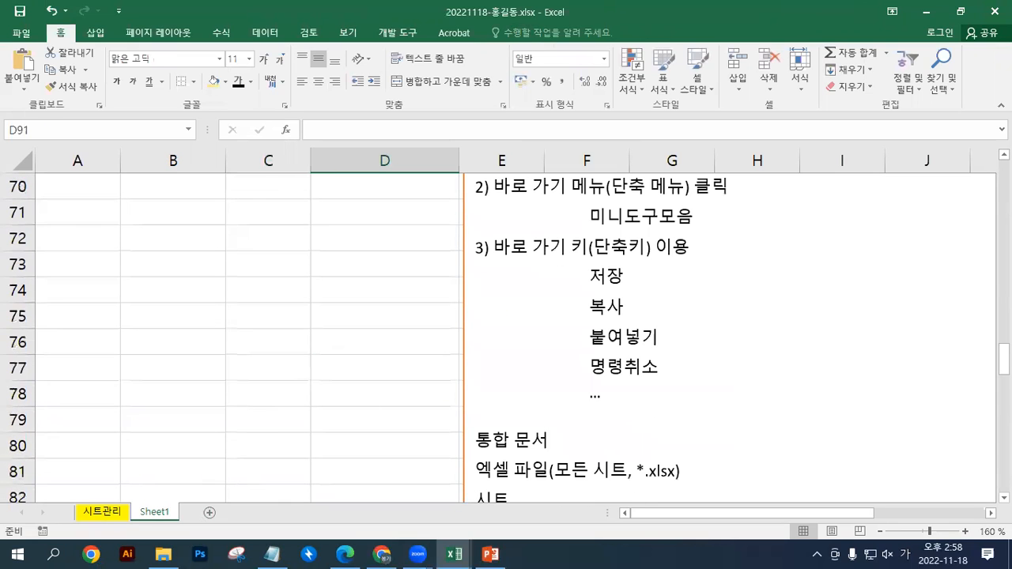
Restore the window to its smaller size and move the 시트관리 sheet to the end of the current workbook
{"action": "left_click", "coordinate": [960, 11]}
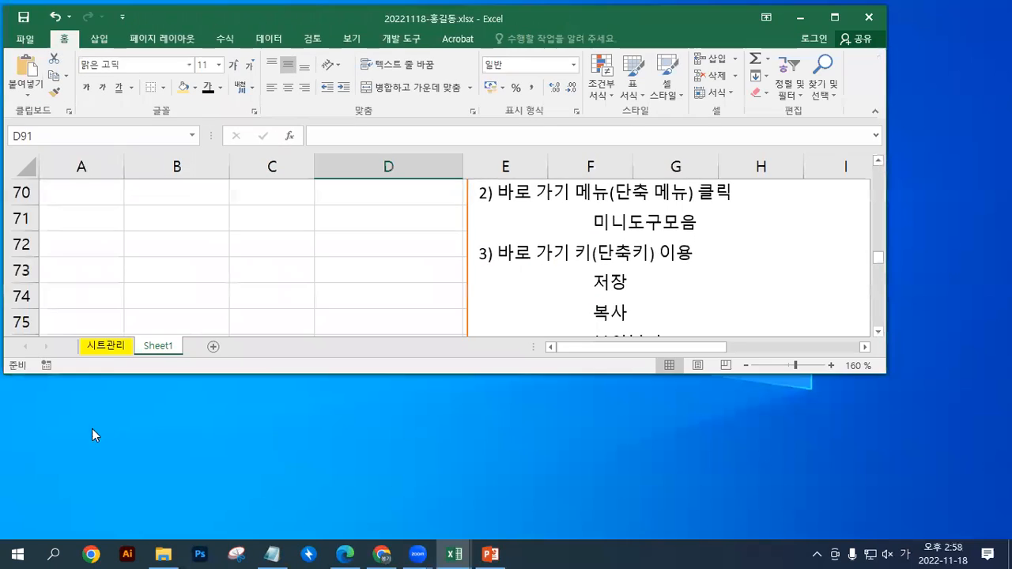
{"action": "left_click", "coordinate": [108, 350]}
{"action": "left_click", "coordinate": [716, 93]}
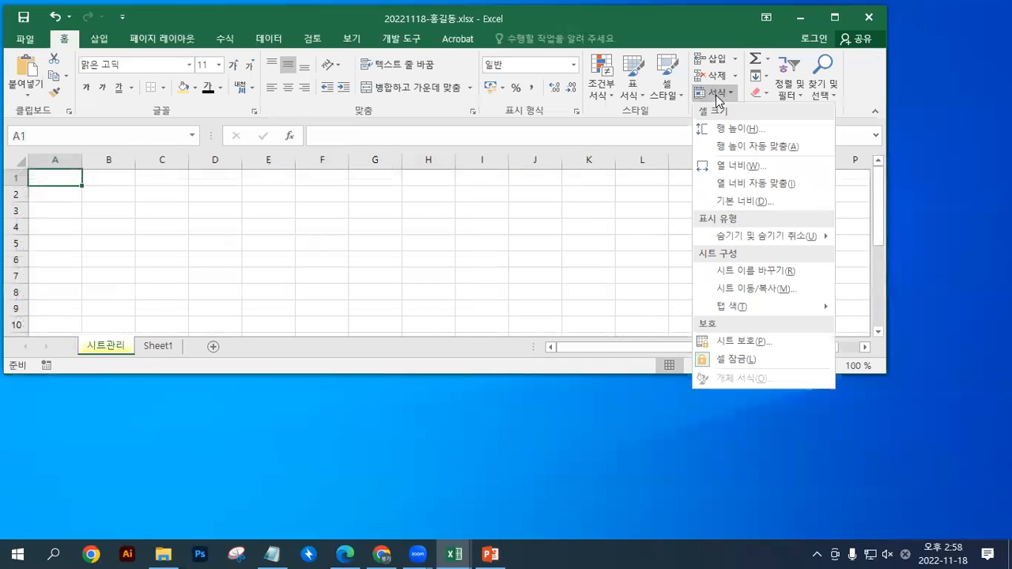
{"action": "left_click", "coordinate": [732, 296]}
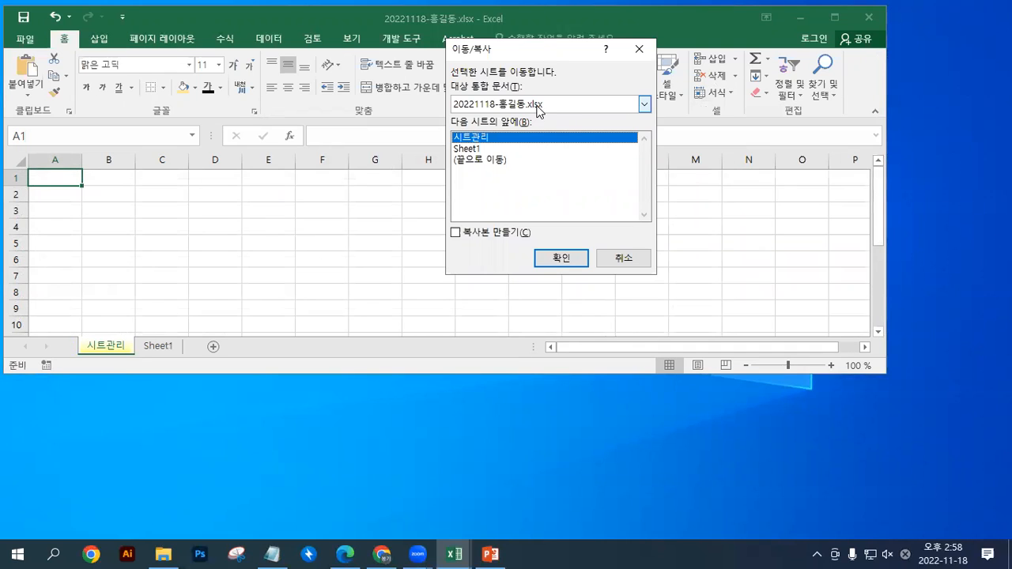
{"action": "left_click", "coordinate": [501, 105]}
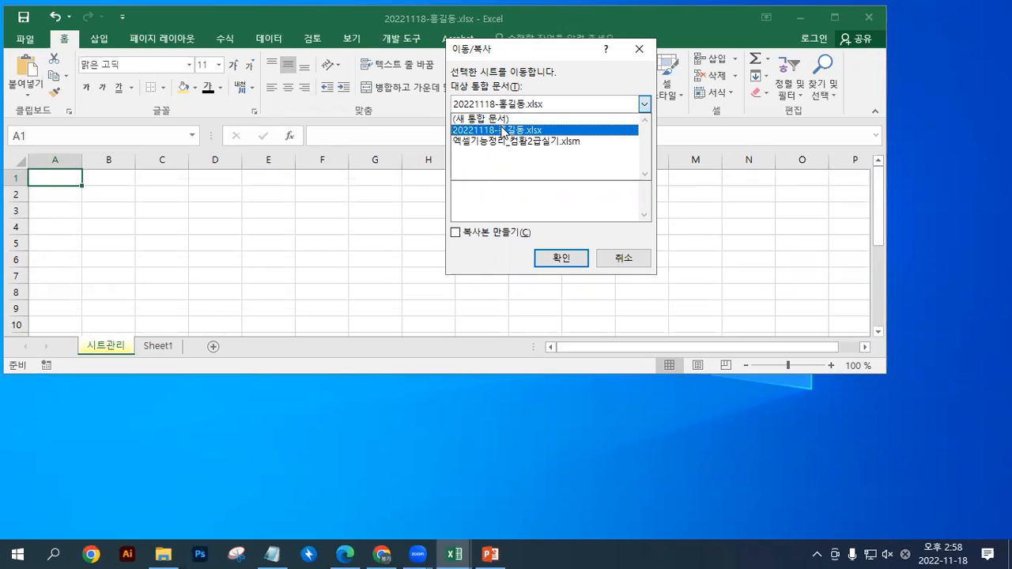
{"action": "left_click", "coordinate": [504, 131]}
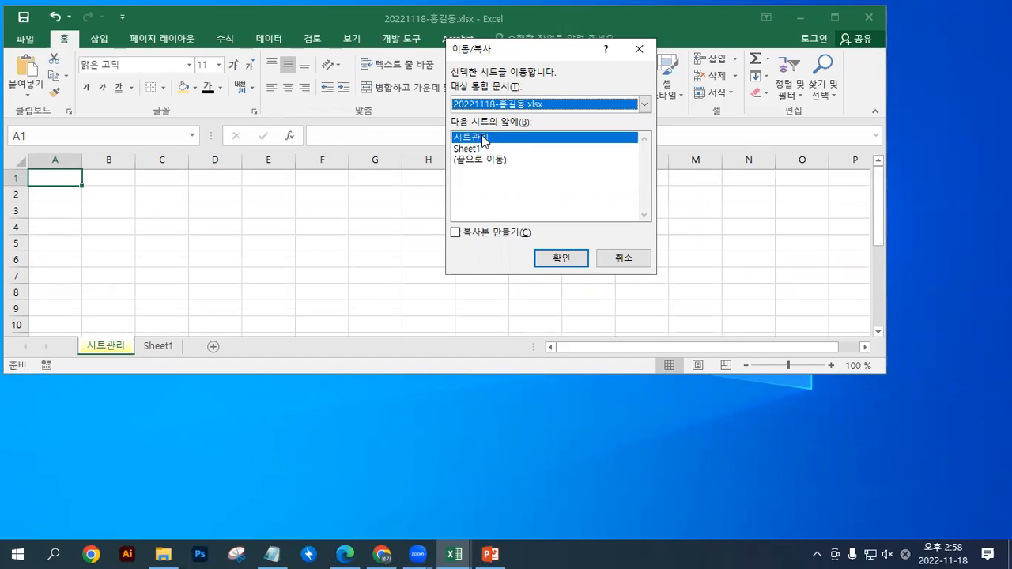
{"action": "left_click", "coordinate": [477, 162]}
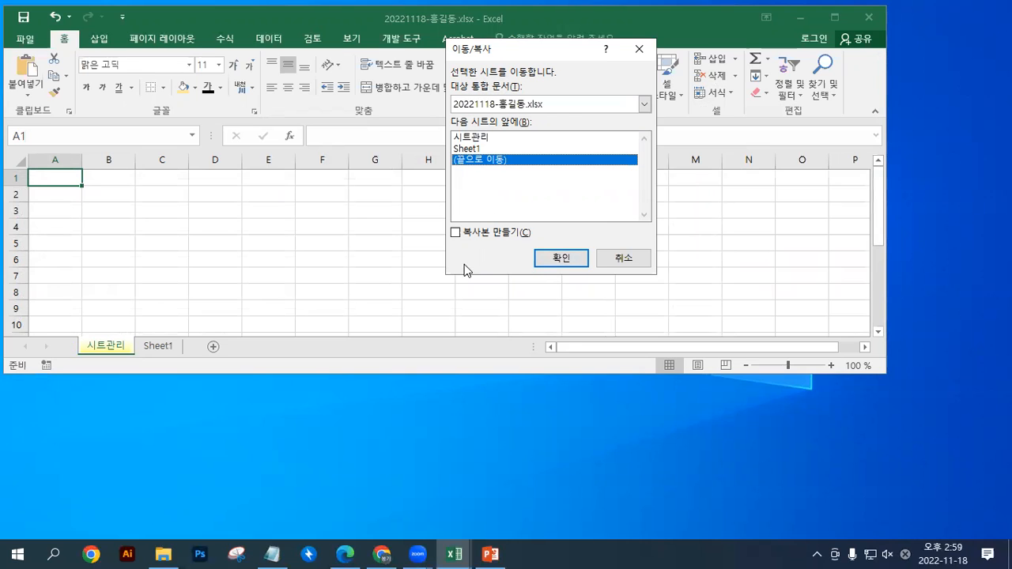
{"action": "left_click", "coordinate": [562, 260]}
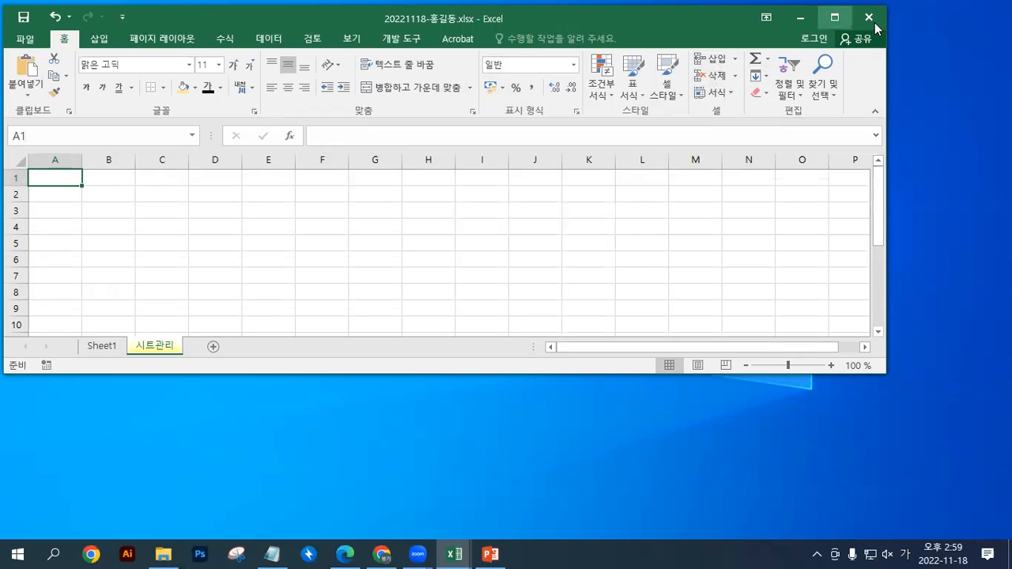
Widen the Excel window and create a copy of the 시트관리 sheet before Sheet1 in the same workbook
{"action": "left_click_drag", "start_coordinate": [890, 63], "coordinate": [992, 64]}
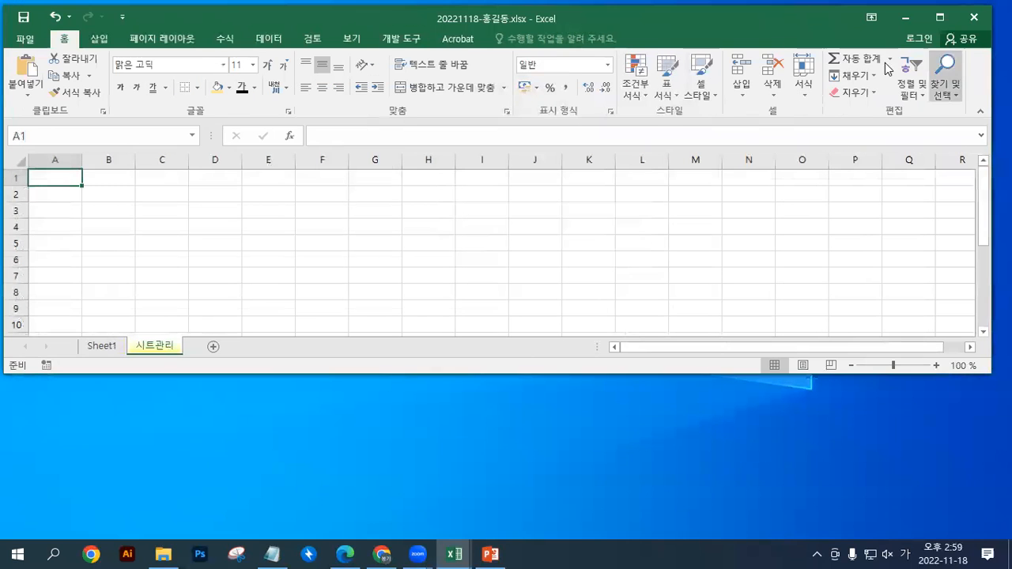
{"action": "left_click", "coordinate": [812, 95]}
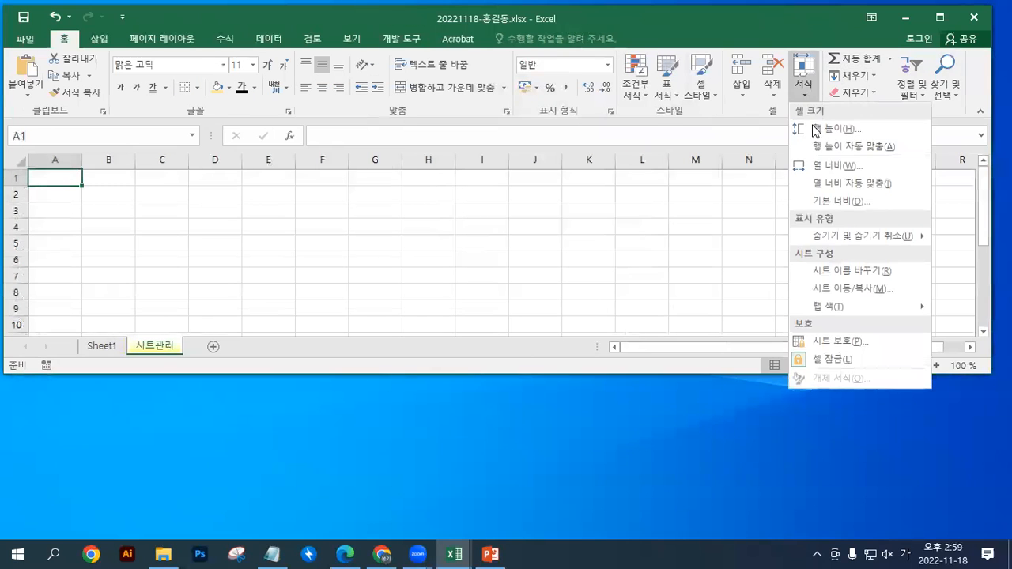
{"action": "left_click", "coordinate": [830, 289]}
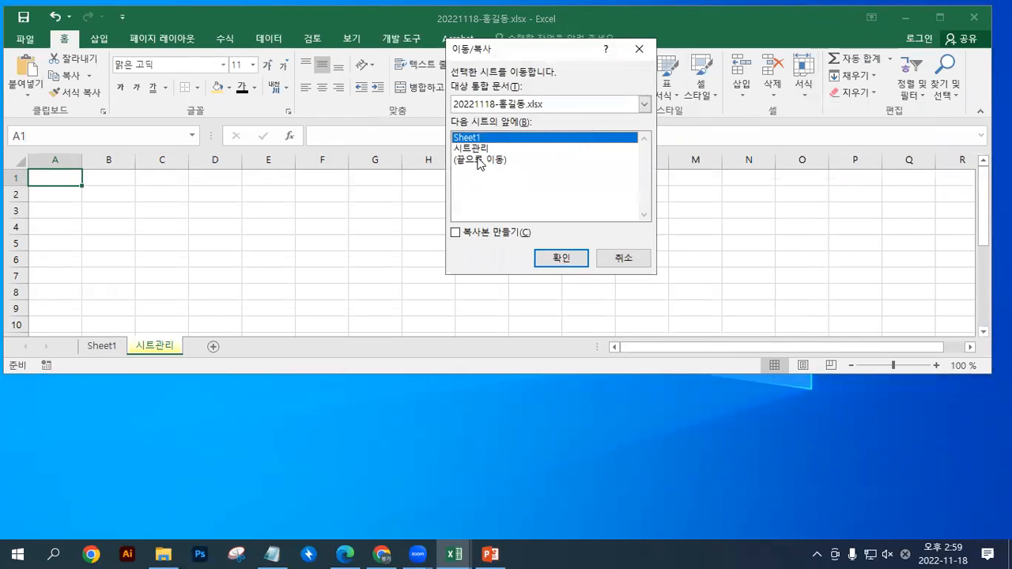
{"action": "left_click", "coordinate": [481, 103]}
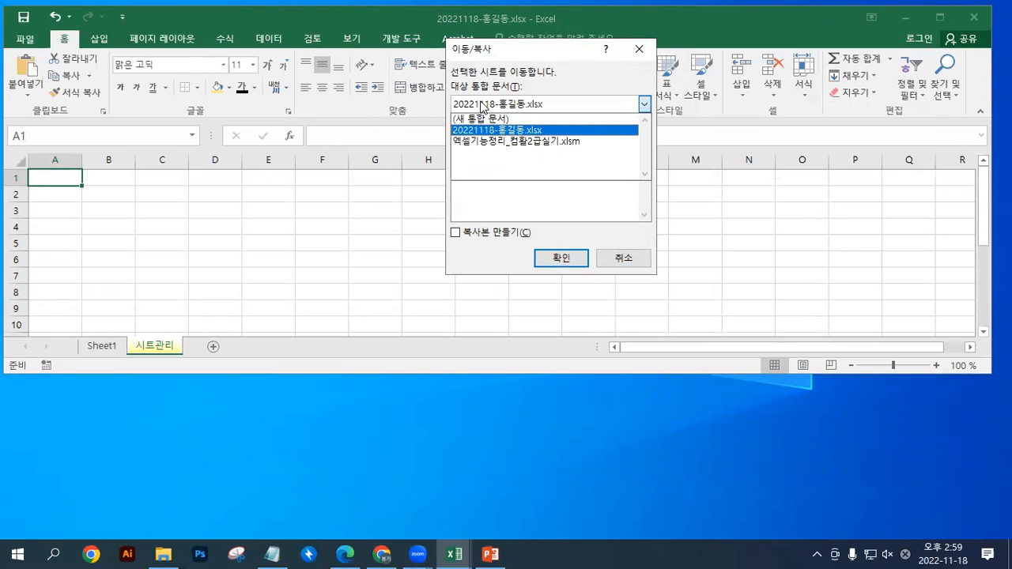
{"action": "left_click", "coordinate": [481, 103]}
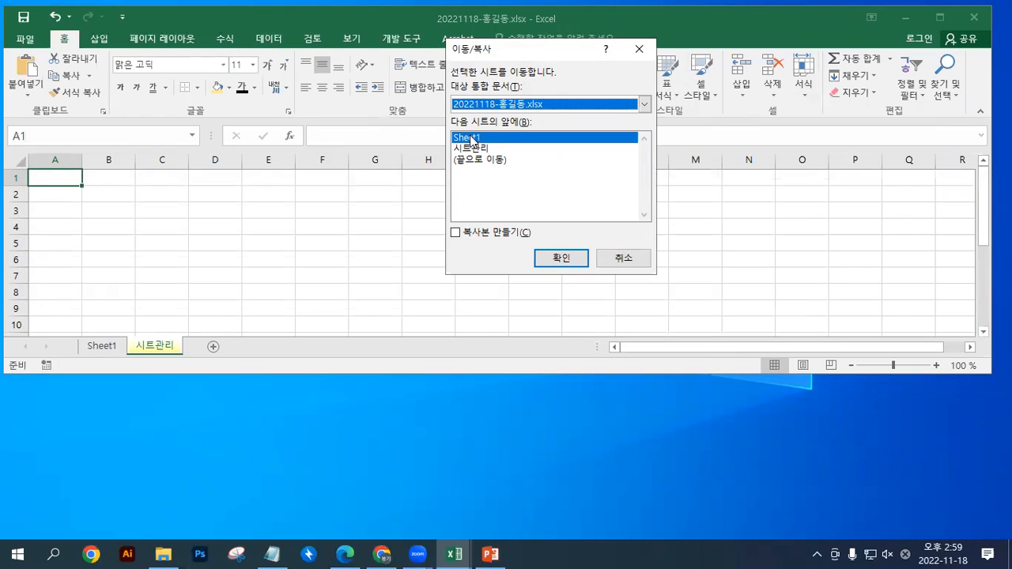
{"action": "left_click", "coordinate": [471, 140]}
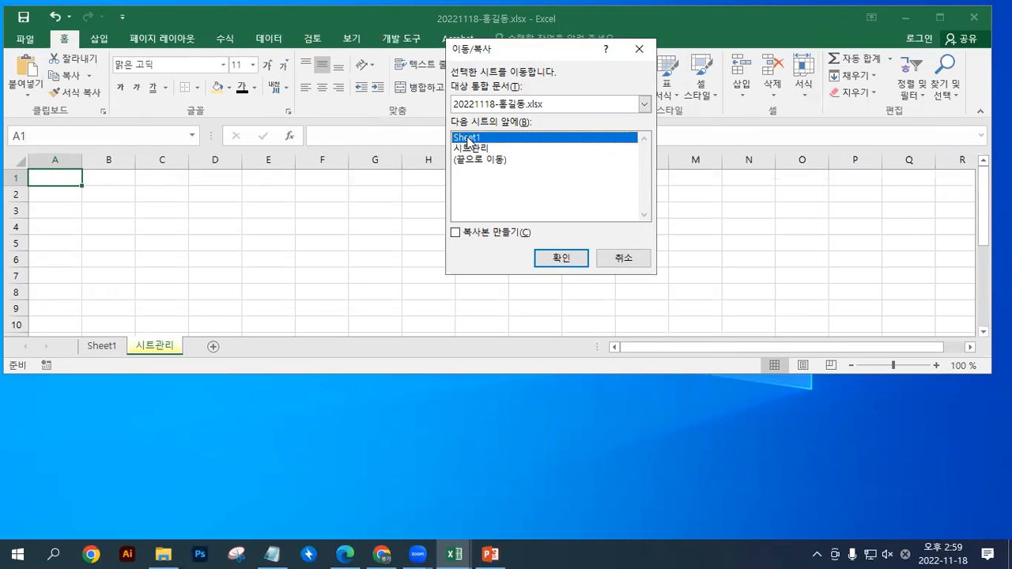
{"action": "left_click", "coordinate": [473, 233]}
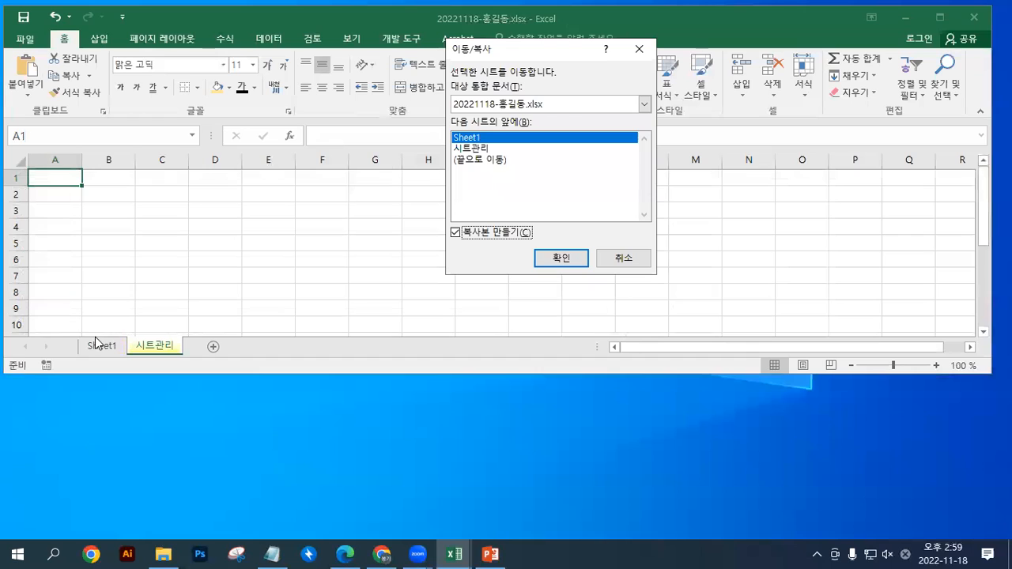
{"action": "left_click", "coordinate": [546, 264]}
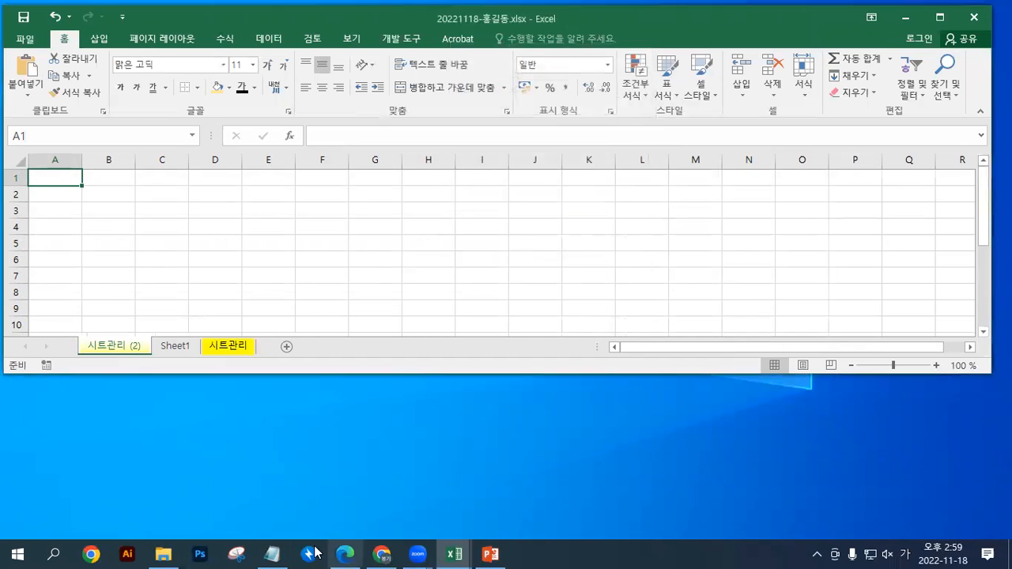
Switch to File Explorer, reposition its window and look through the zoom and 문서 folders
{"action": "left_click", "coordinate": [164, 555]}
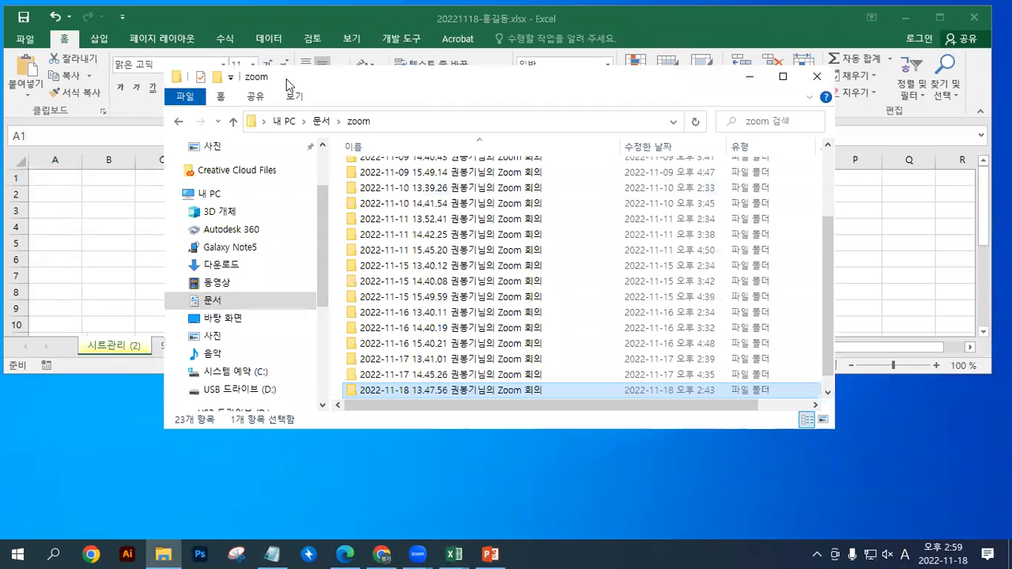
{"action": "left_click_drag", "start_coordinate": [377, 83], "coordinate": [403, 112]}
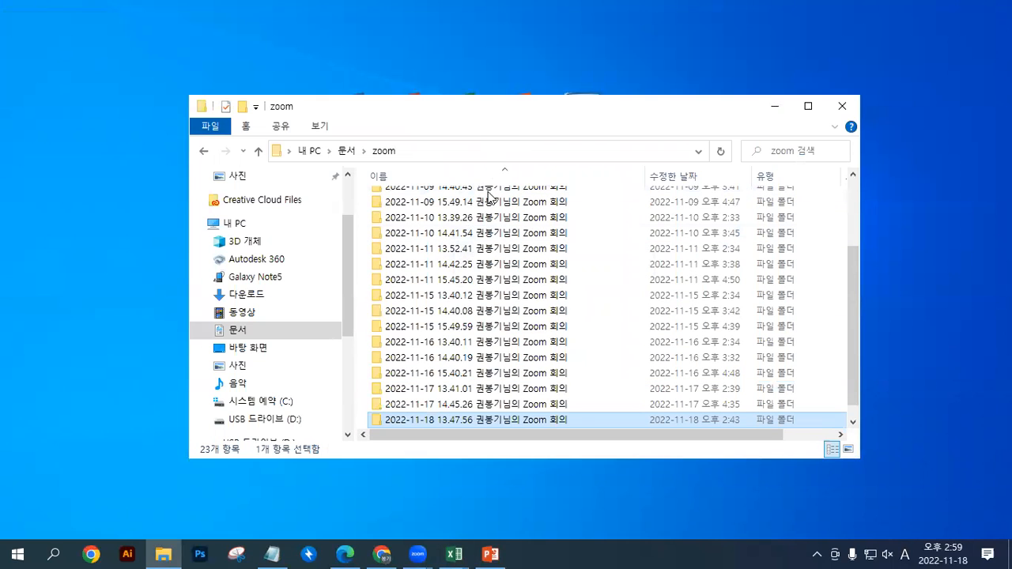
{"action": "scroll", "coordinate": [499, 327], "scroll_direction": "down", "scroll_amount": 1}
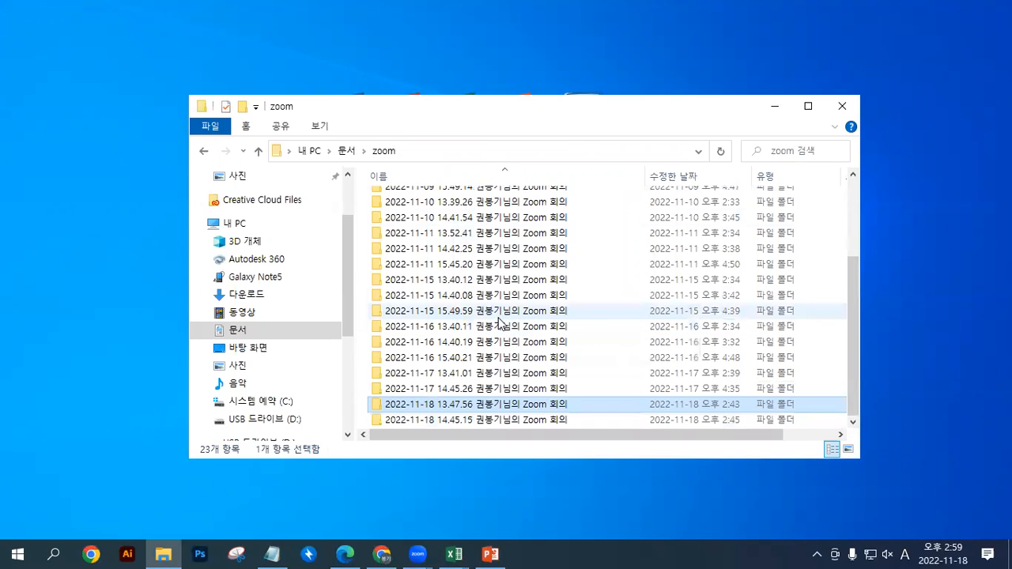
{"action": "scroll", "coordinate": [305, 264], "scroll_direction": "up", "scroll_amount": 3}
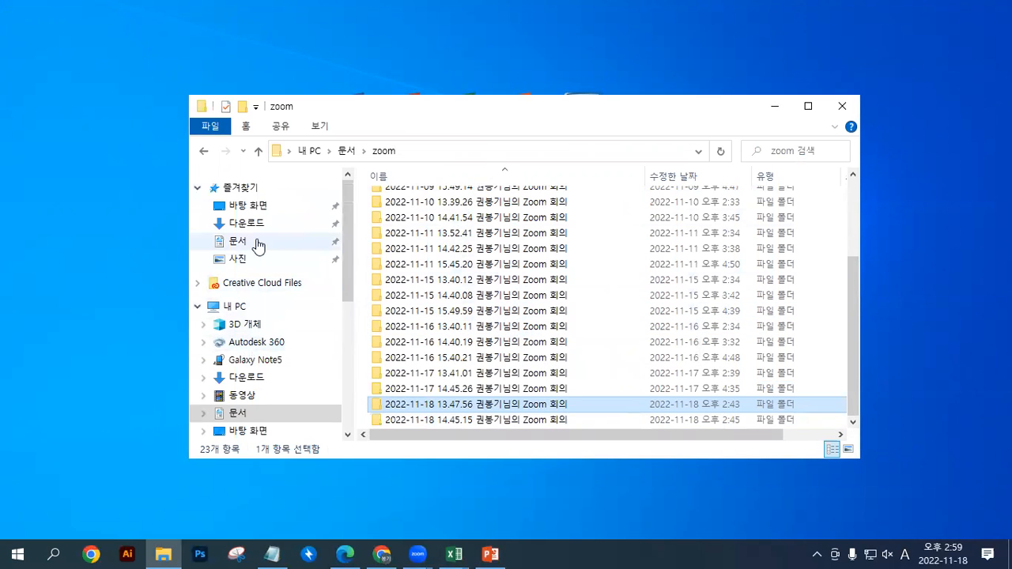
{"action": "left_click", "coordinate": [249, 241]}
{"action": "scroll", "coordinate": [588, 359], "scroll_direction": "down", "scroll_amount": 3}
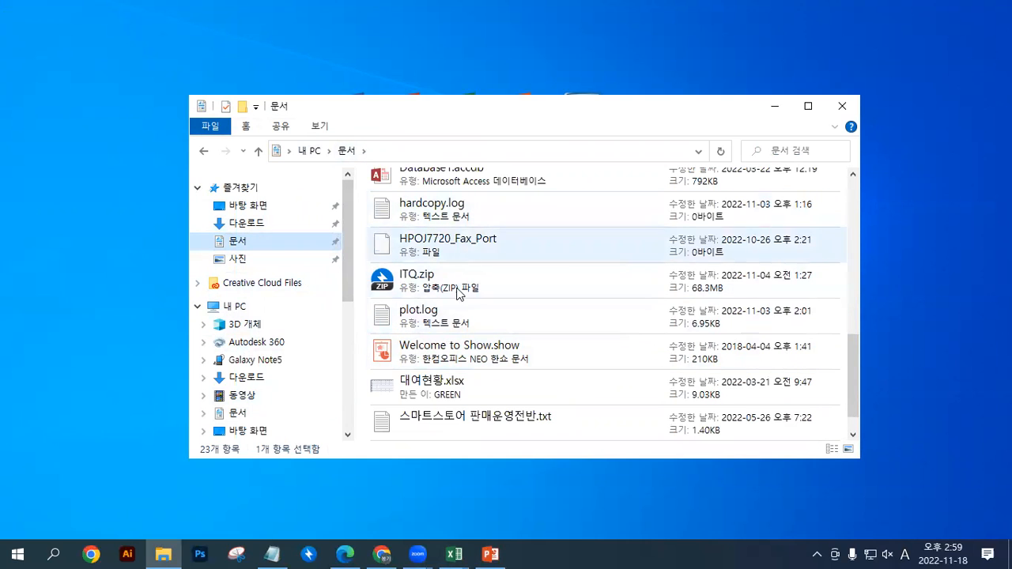
{"action": "scroll", "coordinate": [513, 287], "scroll_direction": "up", "scroll_amount": 4}
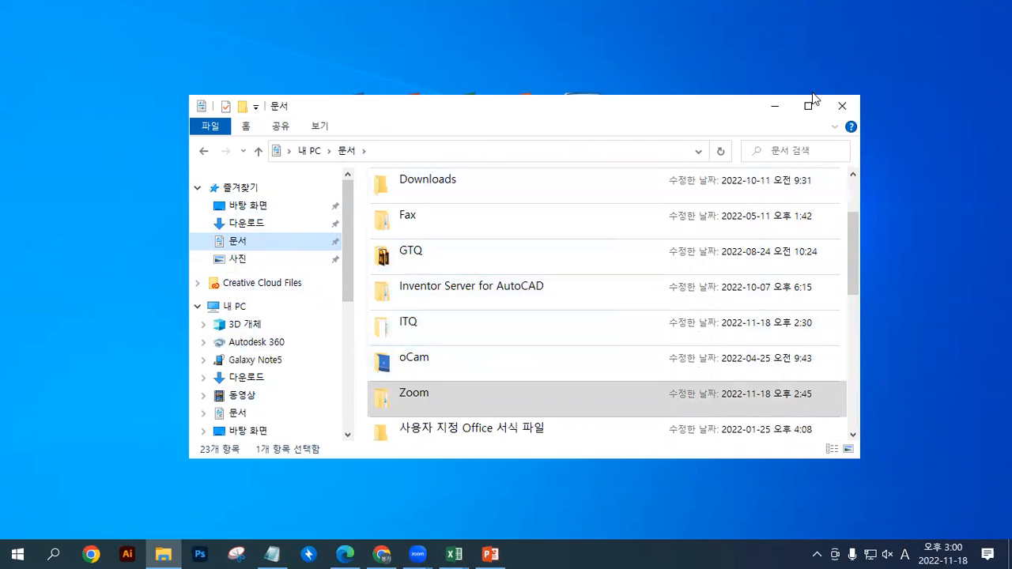
Minimize File Explorer, switch back to the Excel workbook with the sheet copies and delete the 시트관리 (2) sheet
{"action": "left_click", "coordinate": [774, 107]}
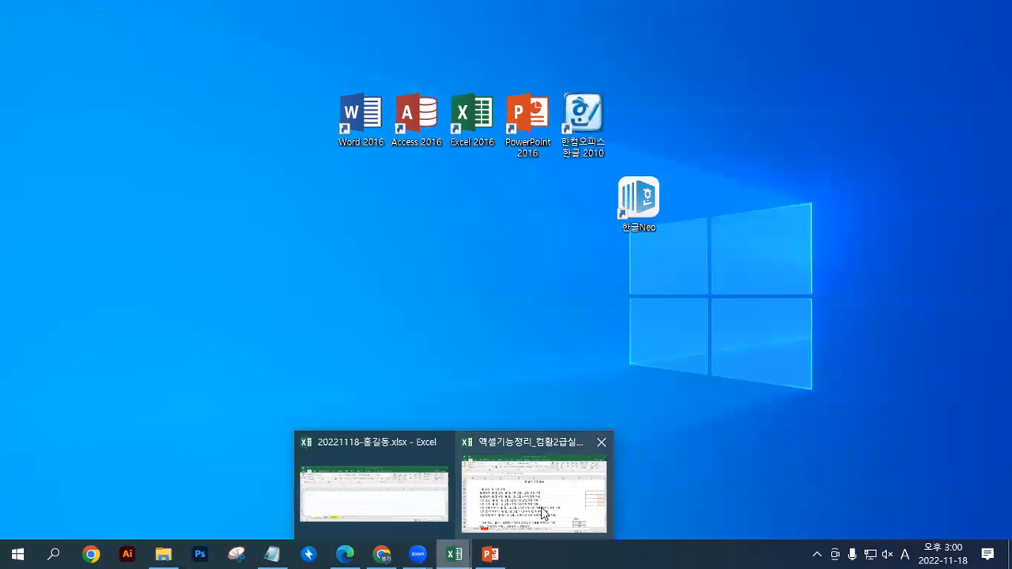
{"action": "left_click", "coordinate": [451, 550]}
{"action": "left_click", "coordinate": [378, 484]}
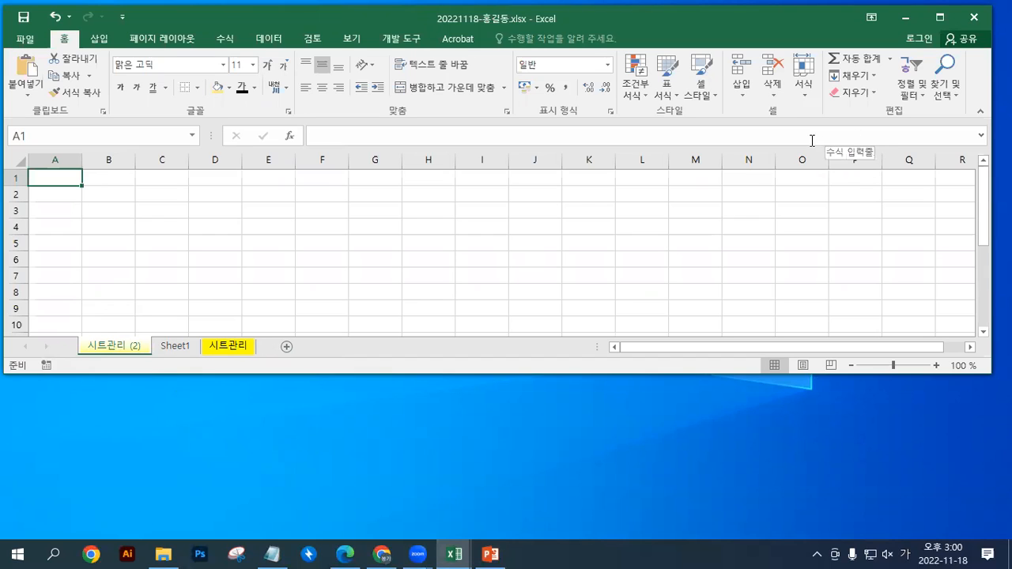
{"action": "left_click", "coordinate": [773, 92]}
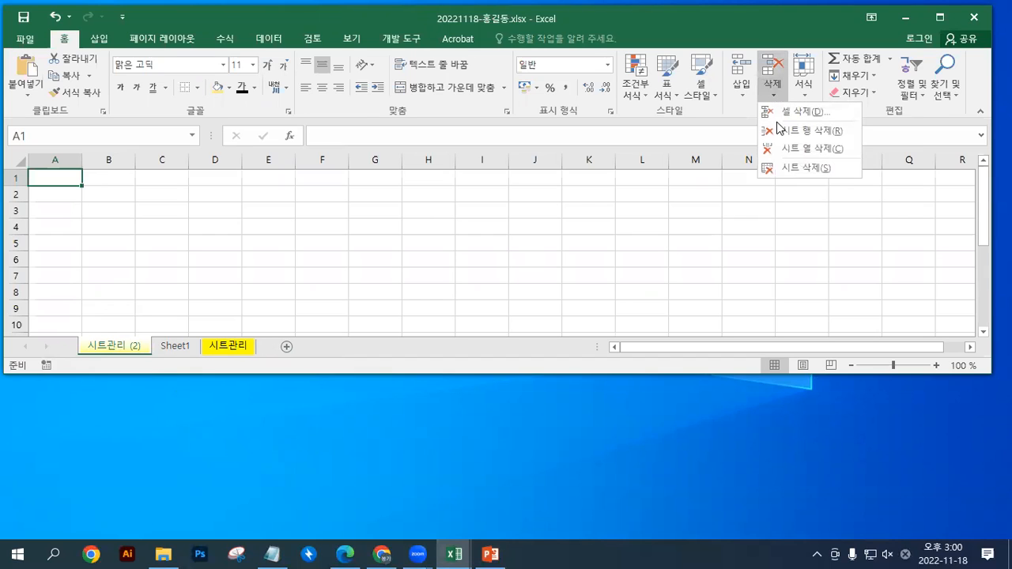
{"action": "left_click", "coordinate": [787, 169]}
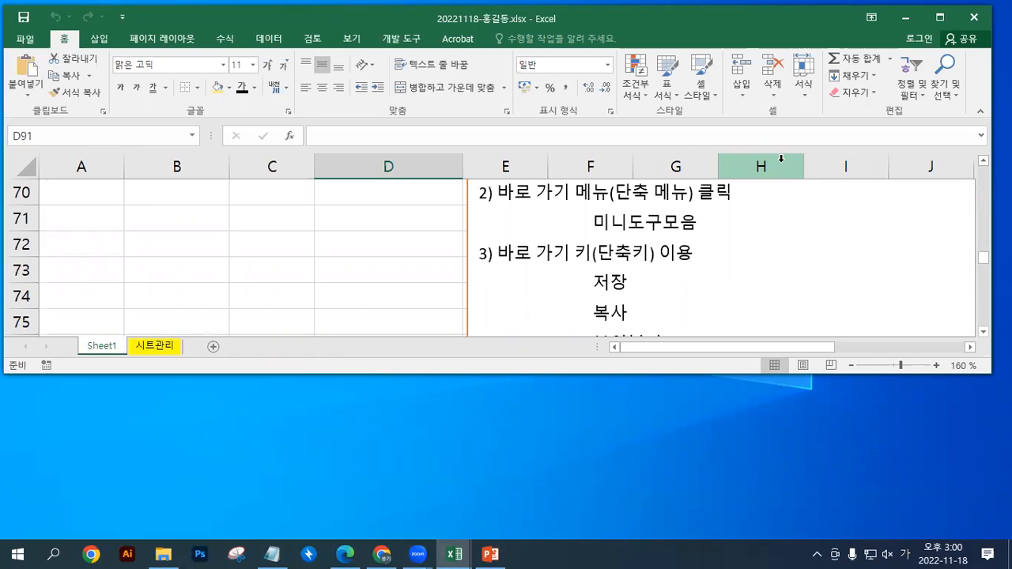
Maximize the workbook window and go to the start of the notes text box on Sheet1
{"action": "double_click", "coordinate": [791, 23]}
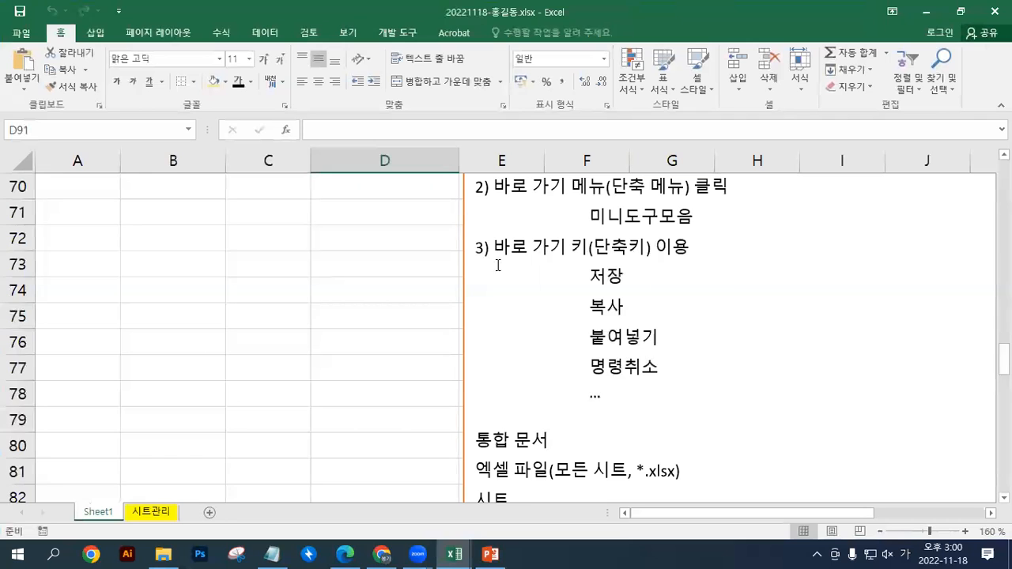
{"action": "scroll", "coordinate": [437, 297], "scroll_direction": "up", "scroll_amount": 12}
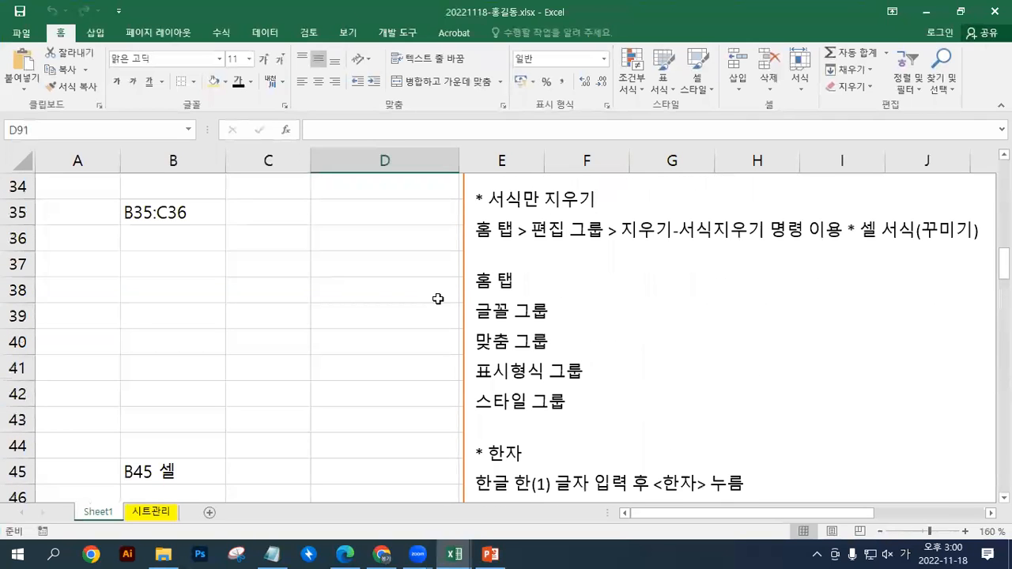
{"action": "left_click", "coordinate": [199, 272]}
{"action": "scroll", "coordinate": [372, 356], "scroll_direction": "down", "scroll_amount": 6}
{"action": "scroll", "coordinate": [374, 361], "scroll_direction": "up", "scroll_amount": 10}
{"action": "scroll", "coordinate": [374, 361], "scroll_direction": "up", "scroll_amount": 5}
{"action": "scroll", "coordinate": [374, 362], "scroll_direction": "down", "scroll_amount": 3}
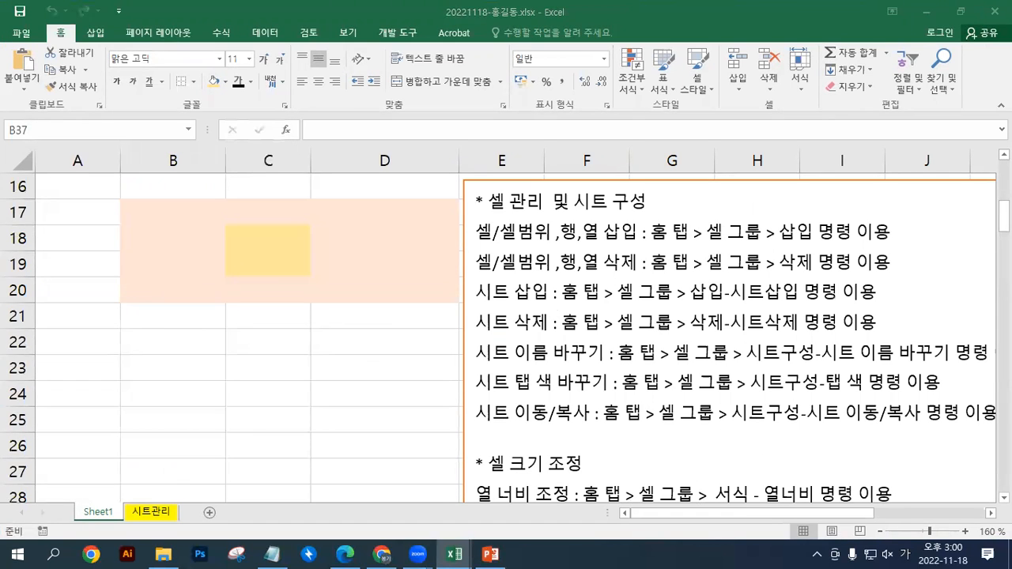
Copy the 이름 정의 notes from the separate notes file and insert them above the "* 셀 관리 및 시트 구성" heading in the text box
{"action": "key", "text": "ctrl+c"}
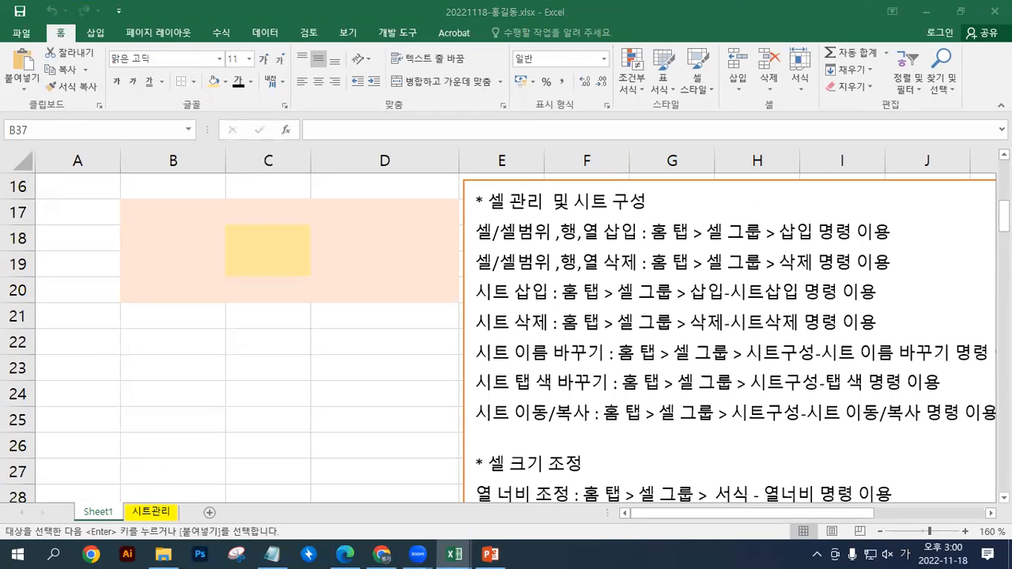
{"action": "key", "text": "alt+Tab"}
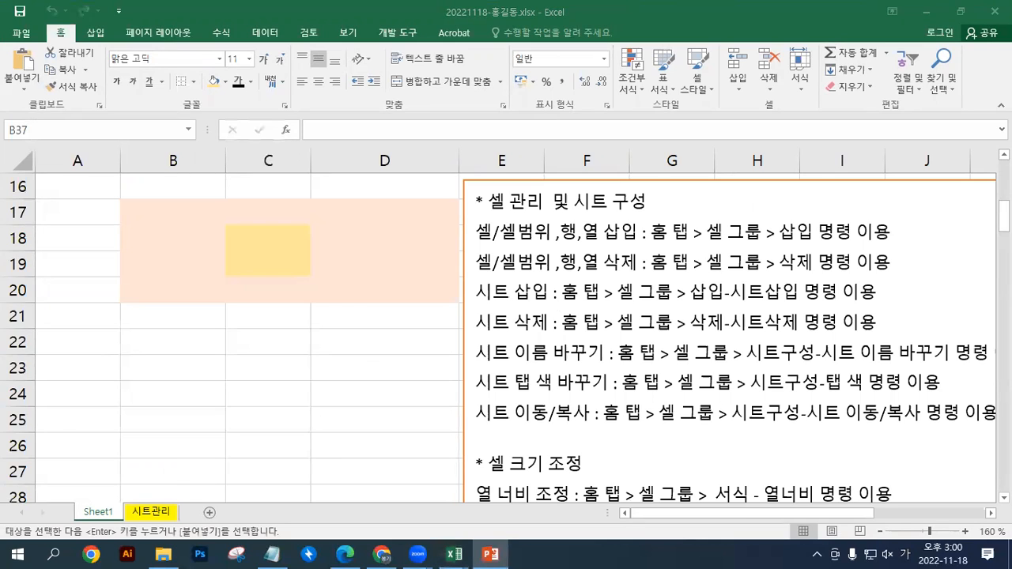
{"action": "key", "text": "alt+Tab"}
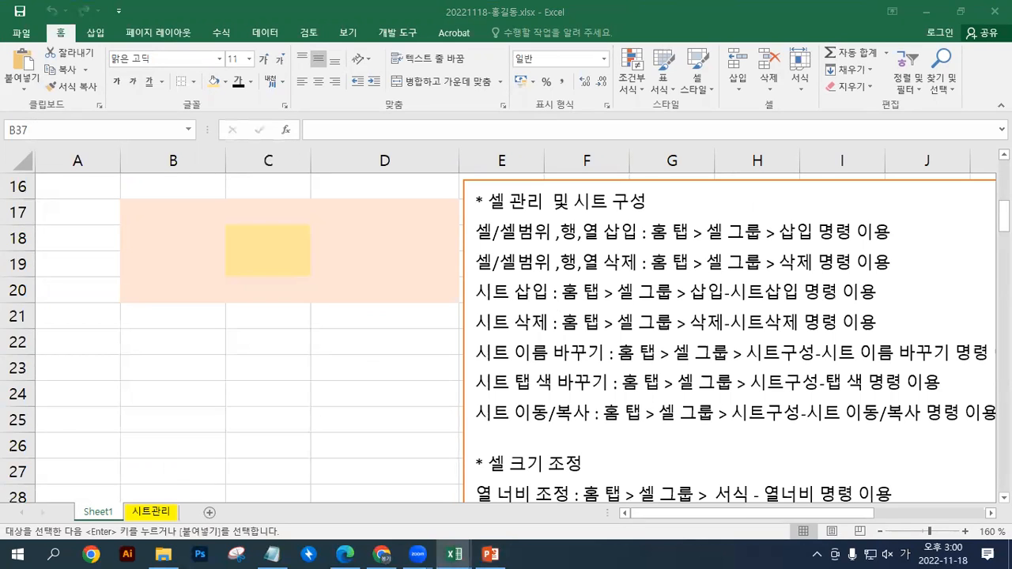
{"action": "key", "text": "alt+Tab"}
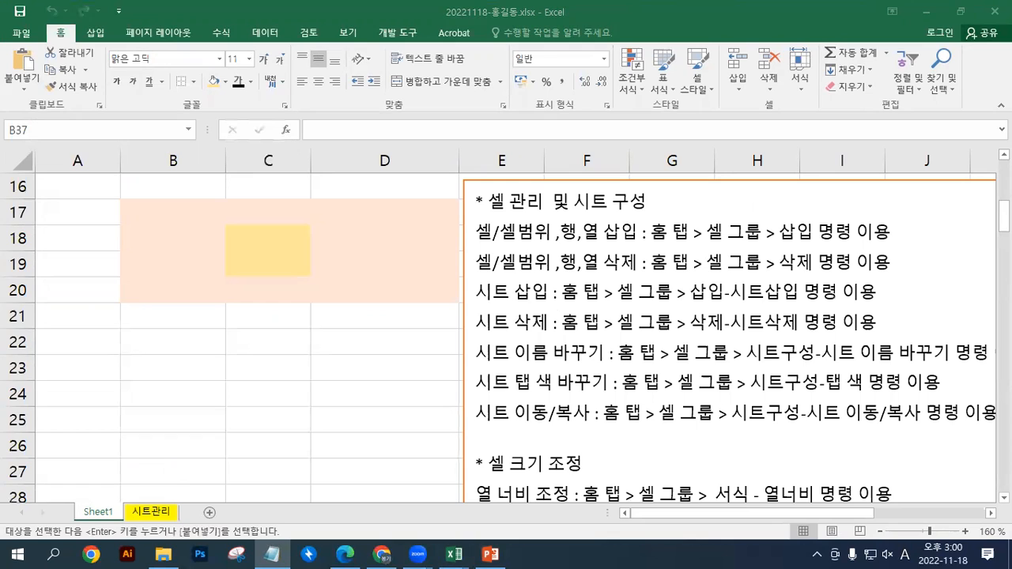
{"action": "key", "text": "ctrl+c"}
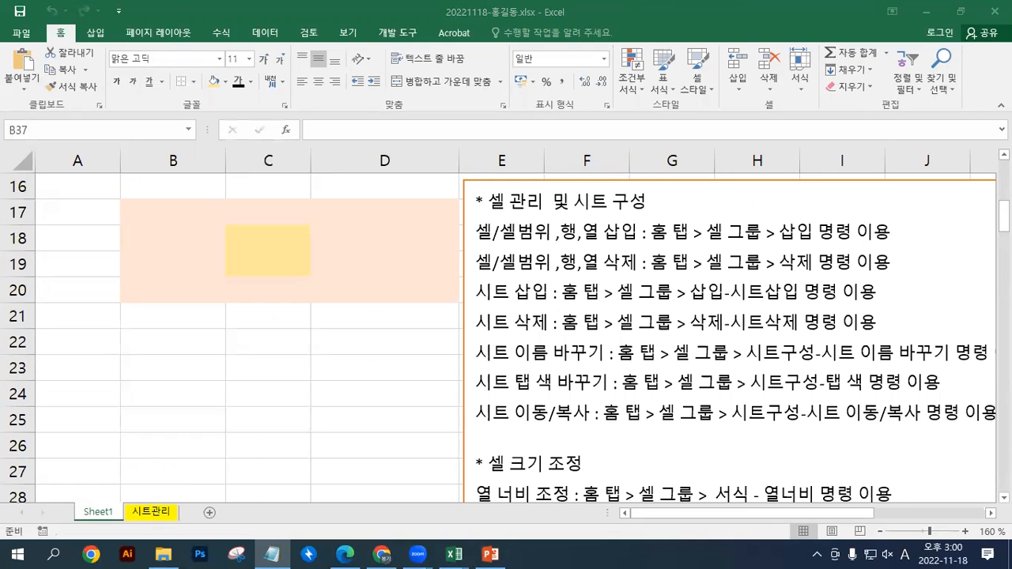
{"action": "left_click", "coordinate": [479, 204]}
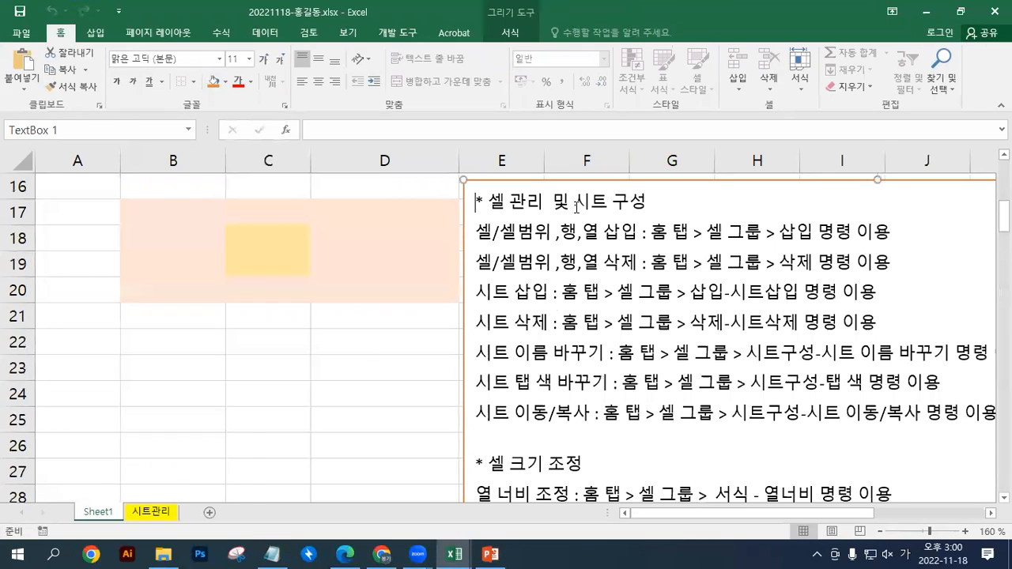
{"action": "key", "text": "Return"}
{"action": "key", "text": "Up"}
{"action": "key", "text": "ctrl+v"}
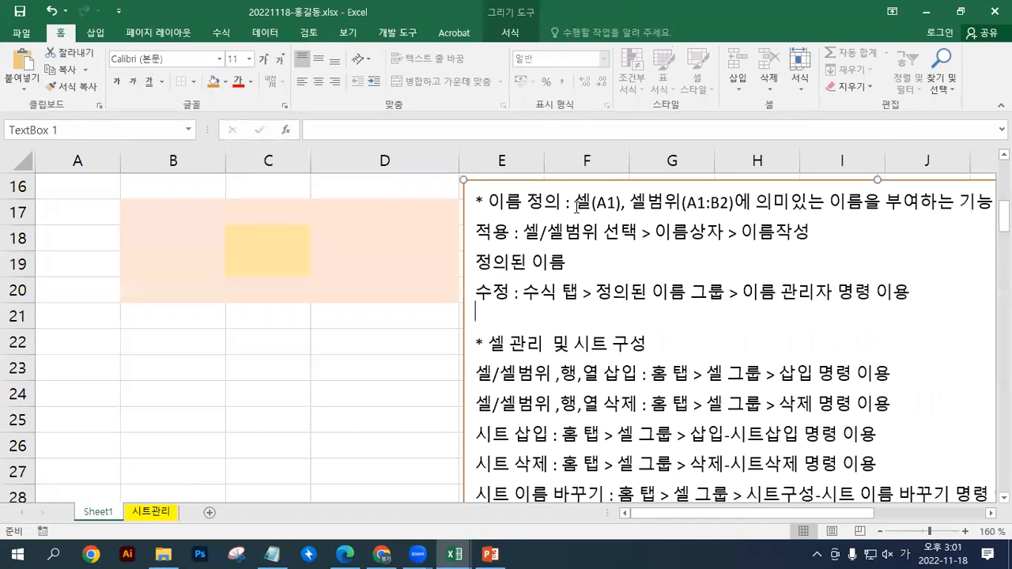
Enter the heading 개수 in B22 with the values 10, 20 and 30 in B23:B25
{"action": "left_click", "coordinate": [186, 342]}
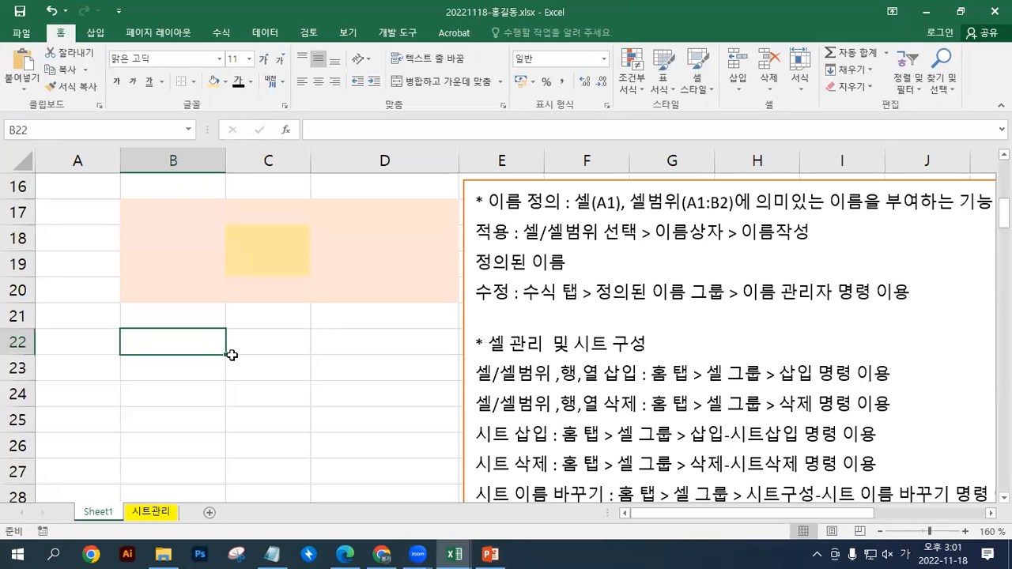
{"action": "type", "text": "개수"}
{"action": "key", "text": "Return"}
{"action": "type", "text": "10"}
{"action": "key", "text": "Return"}
{"action": "type", "text": "20"}
{"action": "key", "text": "Return"}
{"action": "type", "text": "30"}
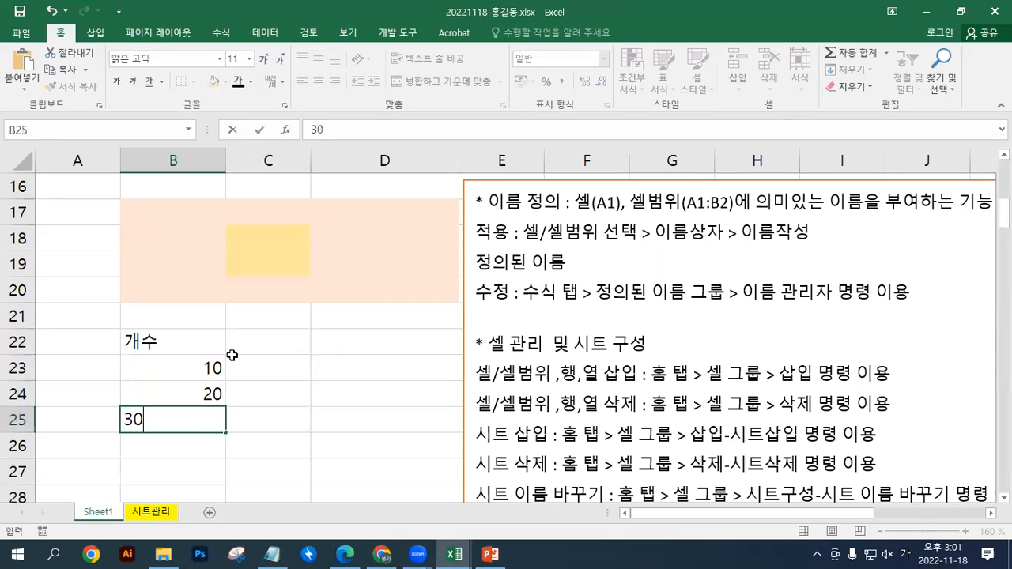
{"action": "key", "text": "Return"}
Move the notes text box down so its upper edge lines up with row 21
{"action": "left_click", "coordinate": [465, 331]}
{"action": "left_click_drag", "start_coordinate": [465, 330], "coordinate": [467, 403]}
{"action": "scroll", "coordinate": [442, 403], "scroll_direction": "down", "scroll_amount": 1}
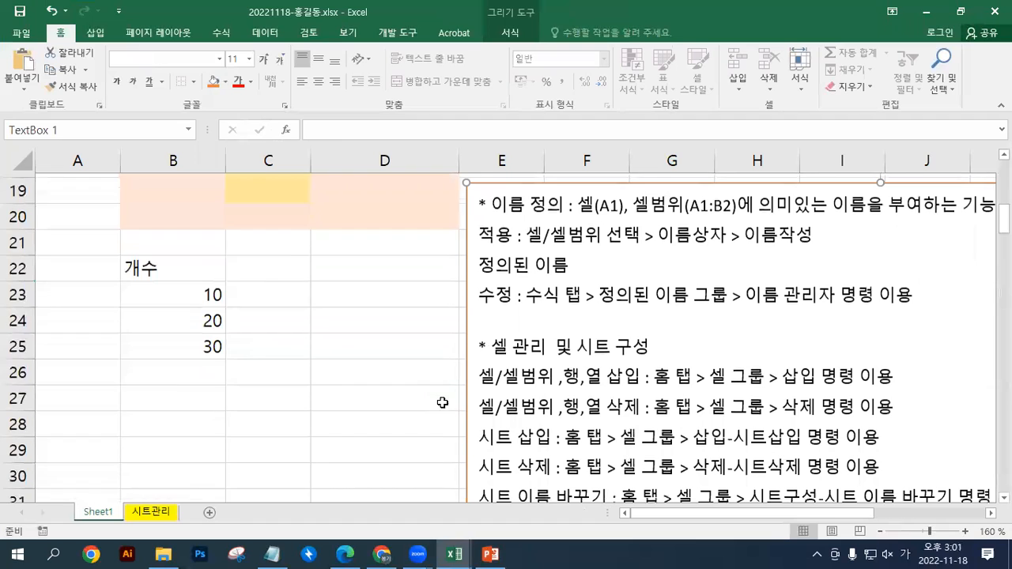
{"action": "left_click_drag", "start_coordinate": [466, 314], "coordinate": [465, 361]}
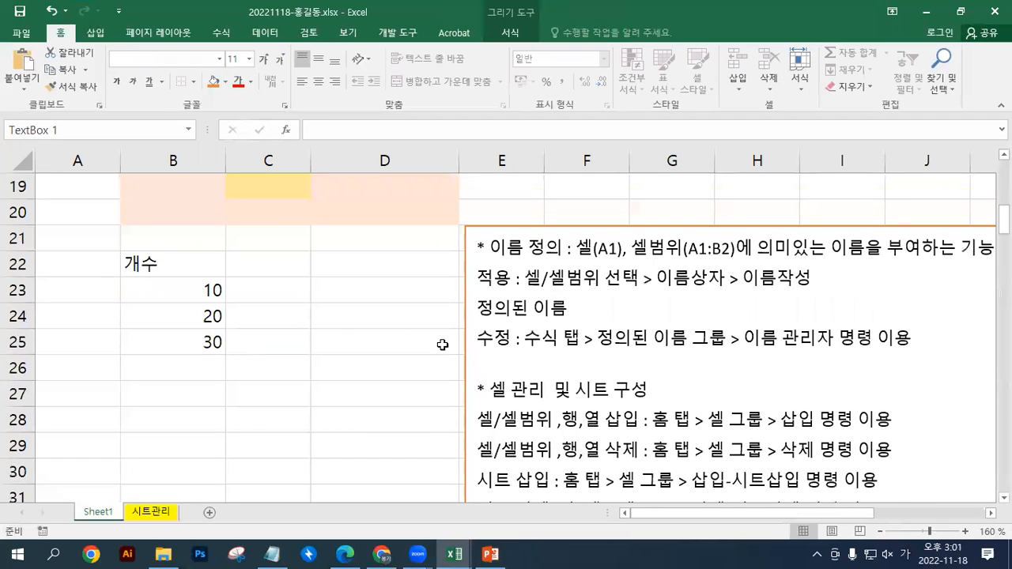
Enter the range note "B23:B25 >>" in cell B26 below the three values
{"action": "left_click_drag", "start_coordinate": [174, 289], "coordinate": [209, 331]}
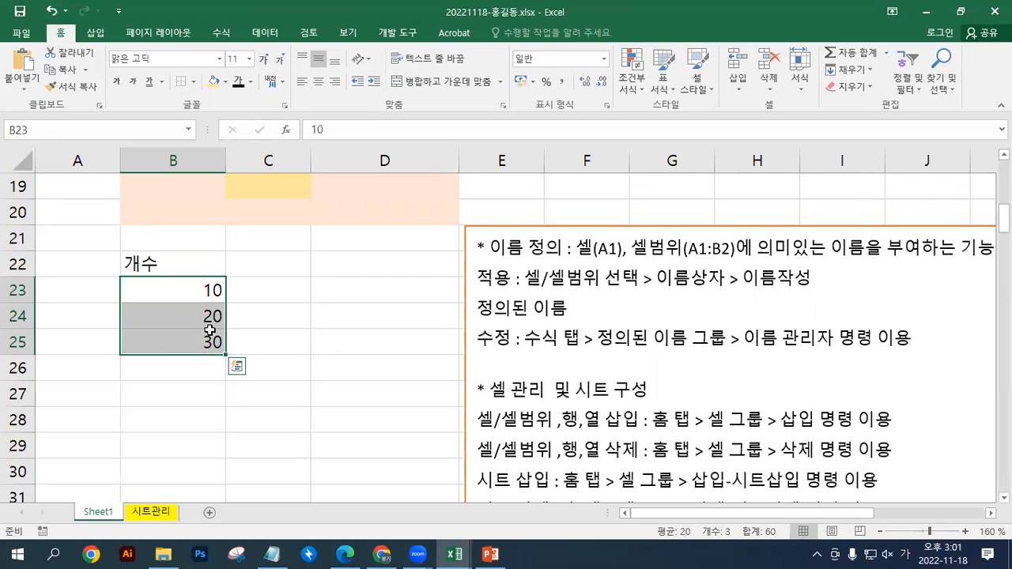
{"action": "left_click", "coordinate": [163, 369]}
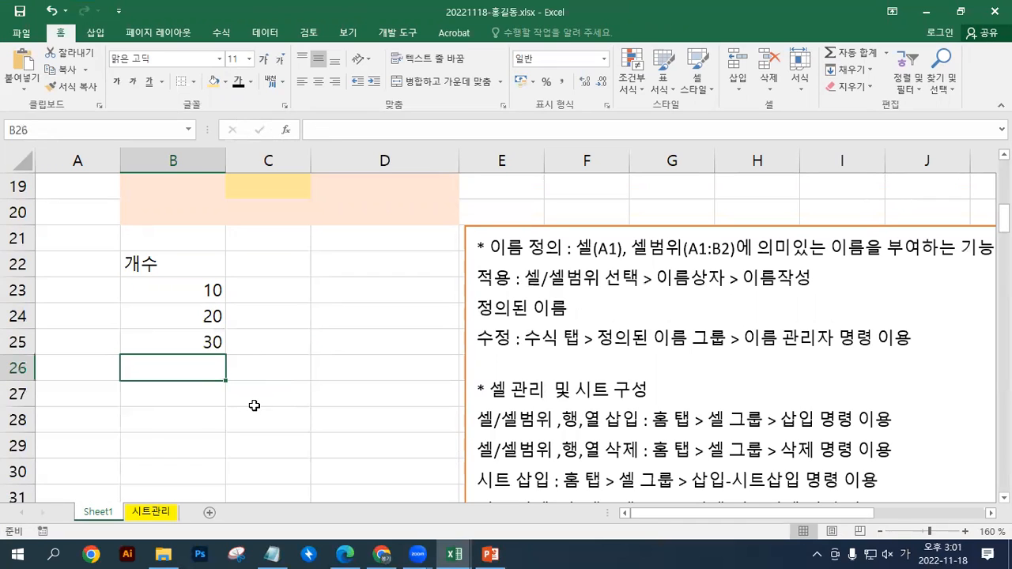
{"action": "type", "text": "B"}
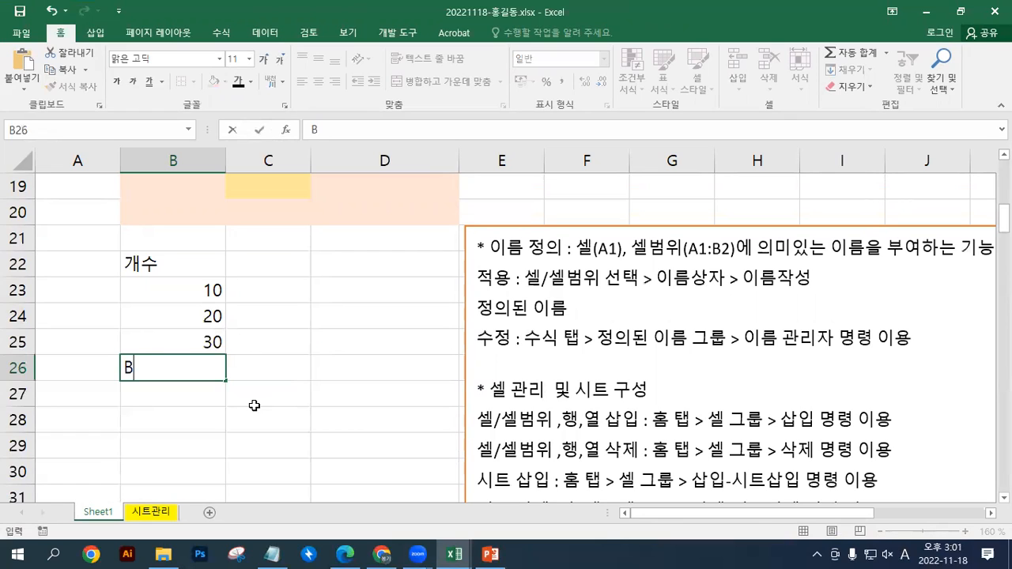
{"action": "type", "text": "13:B"}
{"action": "left_click_drag", "start_coordinate": [133, 370], "coordinate": [140, 371]}
{"action": "type", "text": "23:B"}
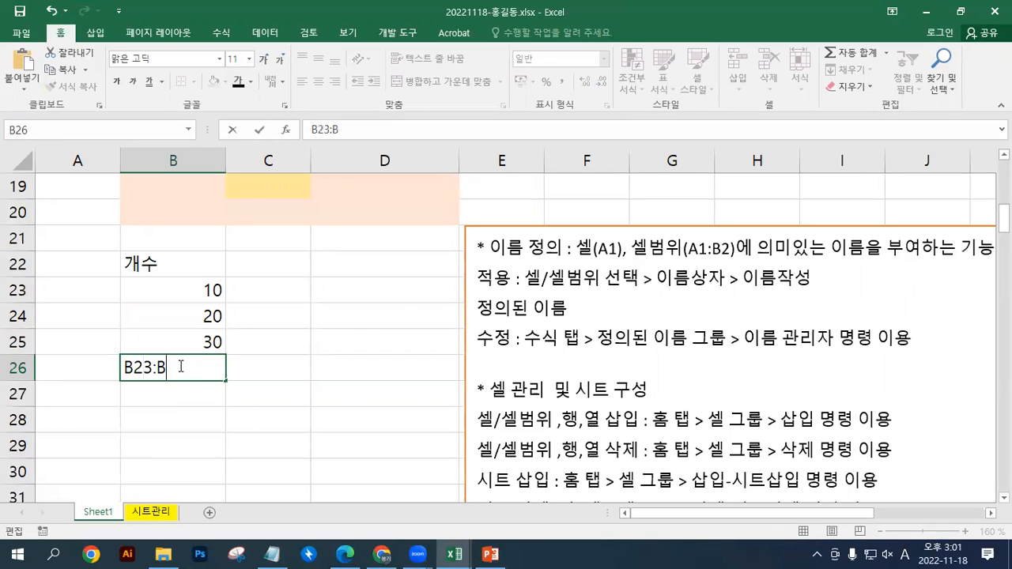
{"action": "type", "text": "25 > >"}
{"action": "left_click", "coordinate": [165, 404]}
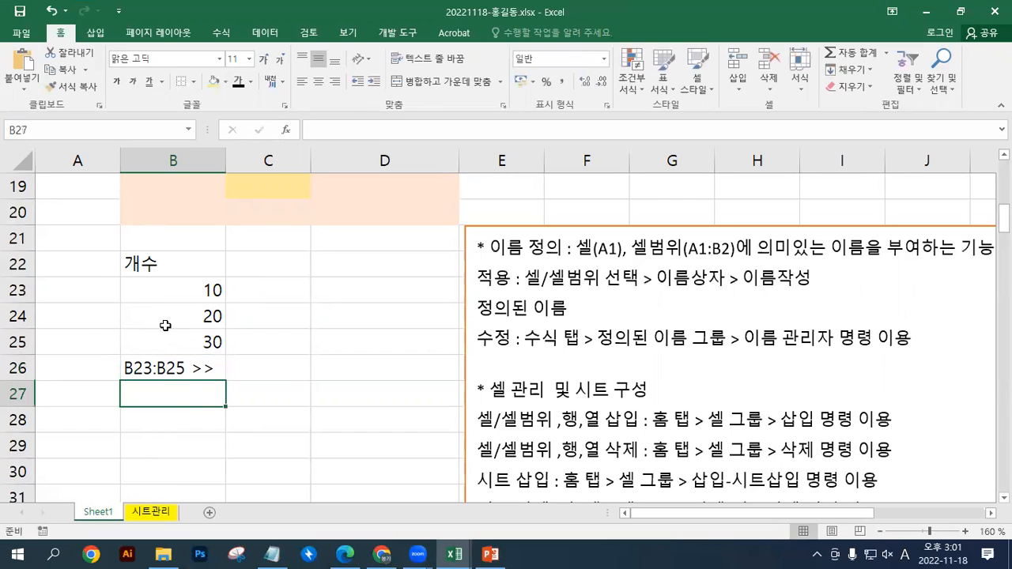
Reselect the value range B23:B25 for reference and append 개수 to the note in B26
{"action": "left_click_drag", "start_coordinate": [192, 290], "coordinate": [195, 334]}
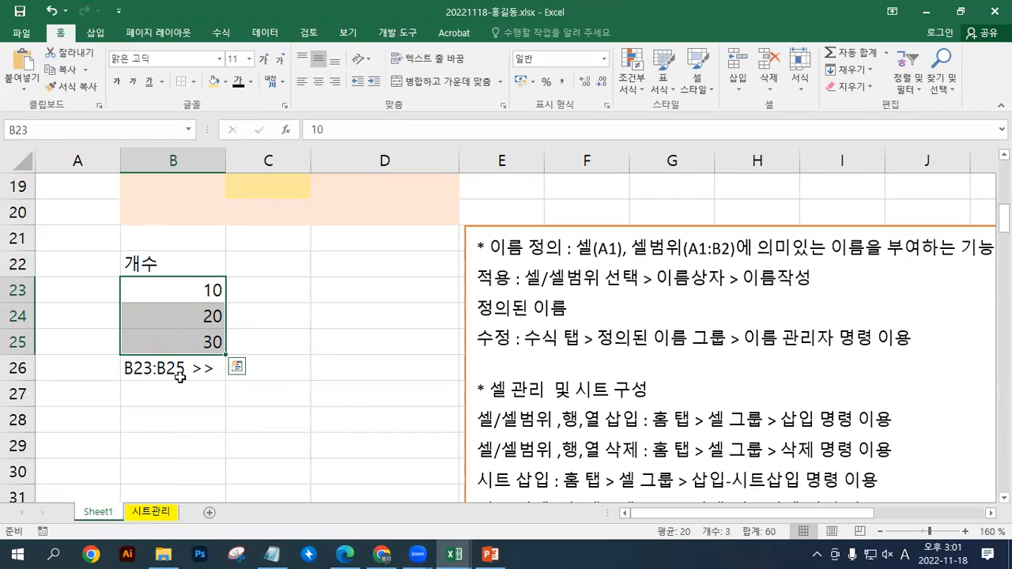
{"action": "left_click_drag", "start_coordinate": [188, 291], "coordinate": [191, 344]}
{"action": "double_click", "coordinate": [203, 368]}
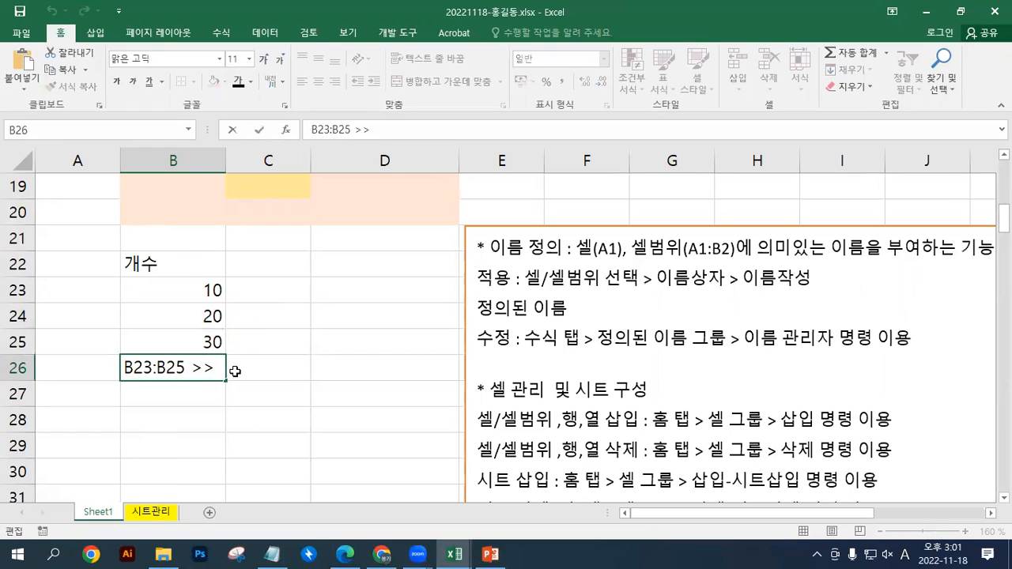
{"action": "type", "text": "개수"}
{"action": "key", "text": "Return"}
Define the name 개수 for the cell range B23:B25
{"action": "left_click_drag", "start_coordinate": [198, 290], "coordinate": [194, 343]}
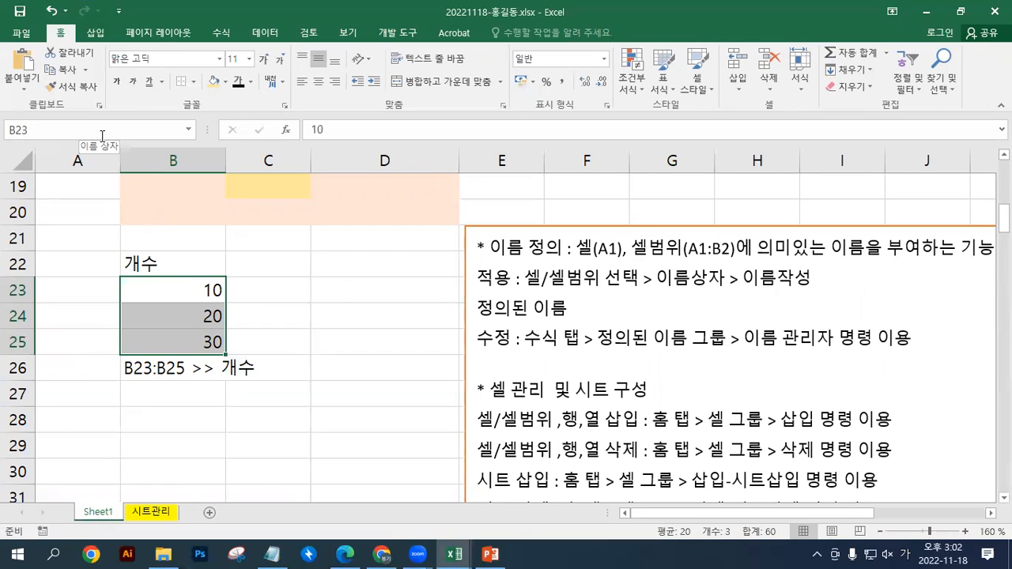
{"action": "left_click", "coordinate": [59, 129]}
{"action": "type", "text": "개수"}
{"action": "key", "text": "Return"}
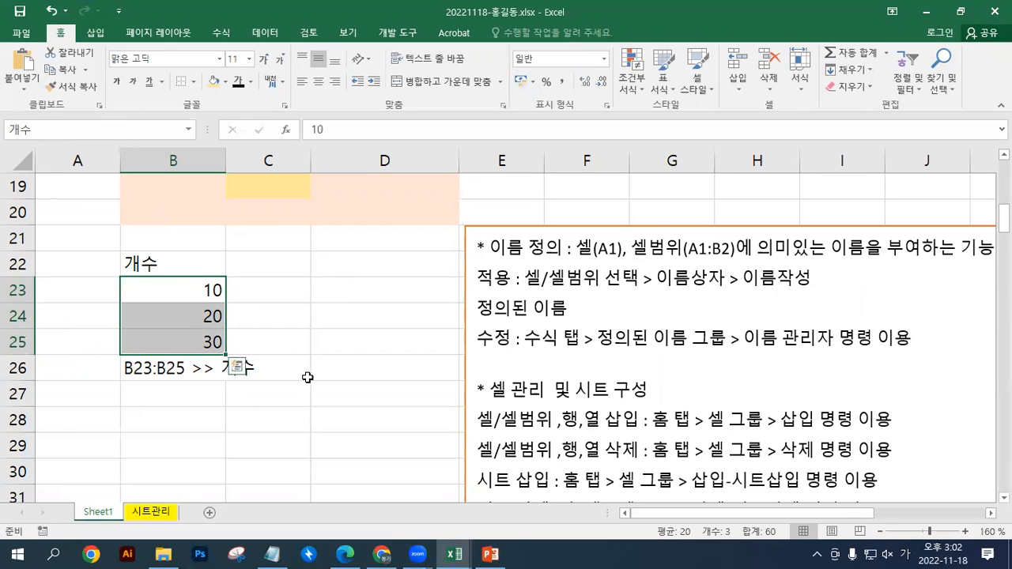
Select cells outside the named range, and jump back to it by choosing the defined name 개수
{"action": "left_click", "coordinate": [331, 314]}
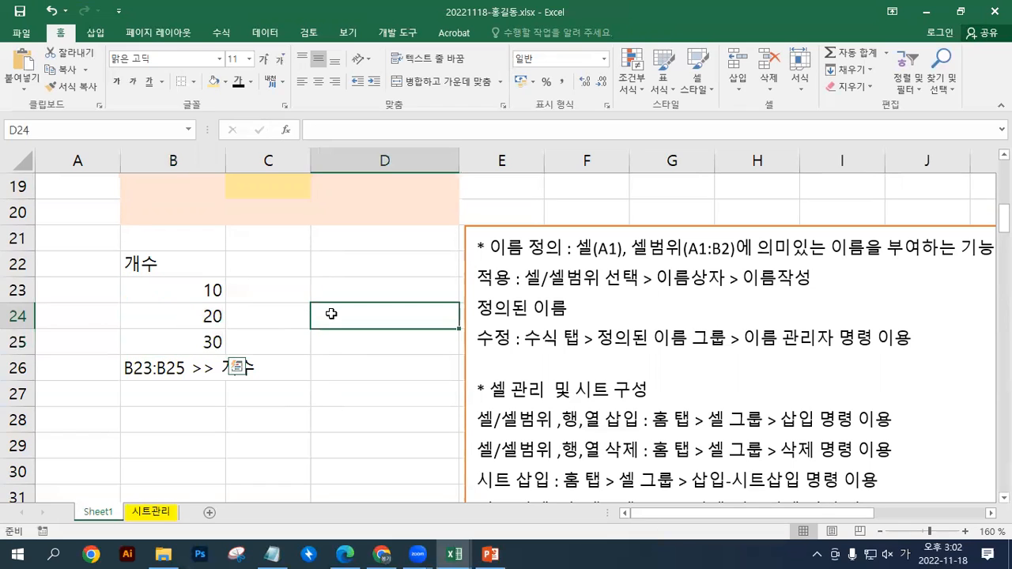
{"action": "left_click", "coordinate": [334, 348]}
{"action": "left_click", "coordinate": [304, 320]}
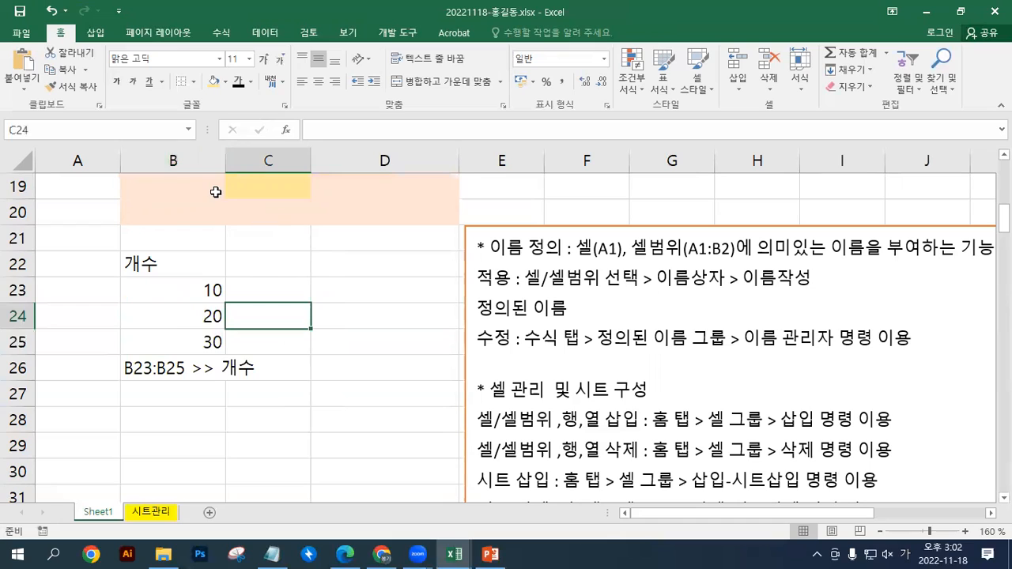
{"action": "left_click", "coordinate": [188, 136]}
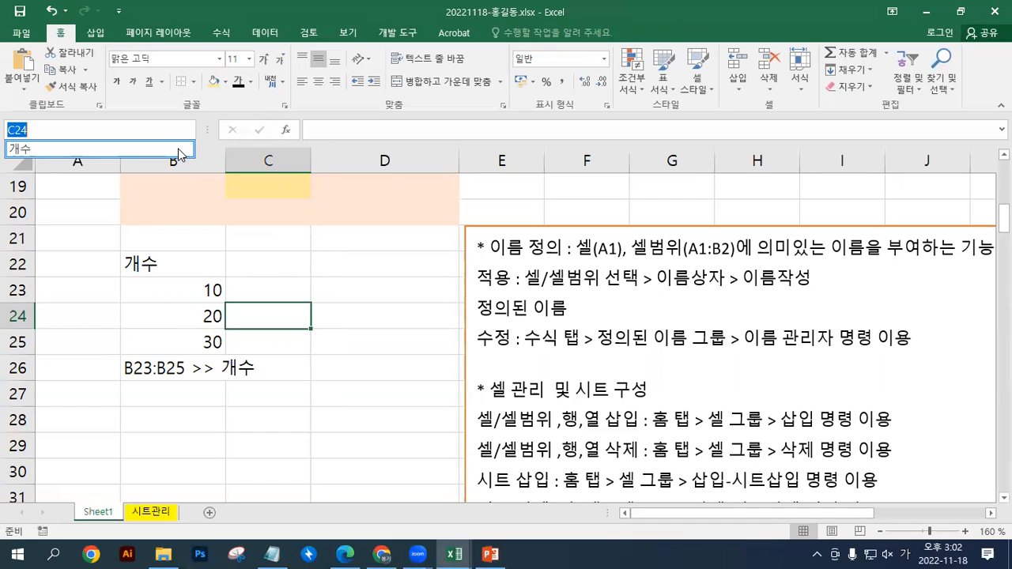
{"action": "left_click", "coordinate": [35, 151]}
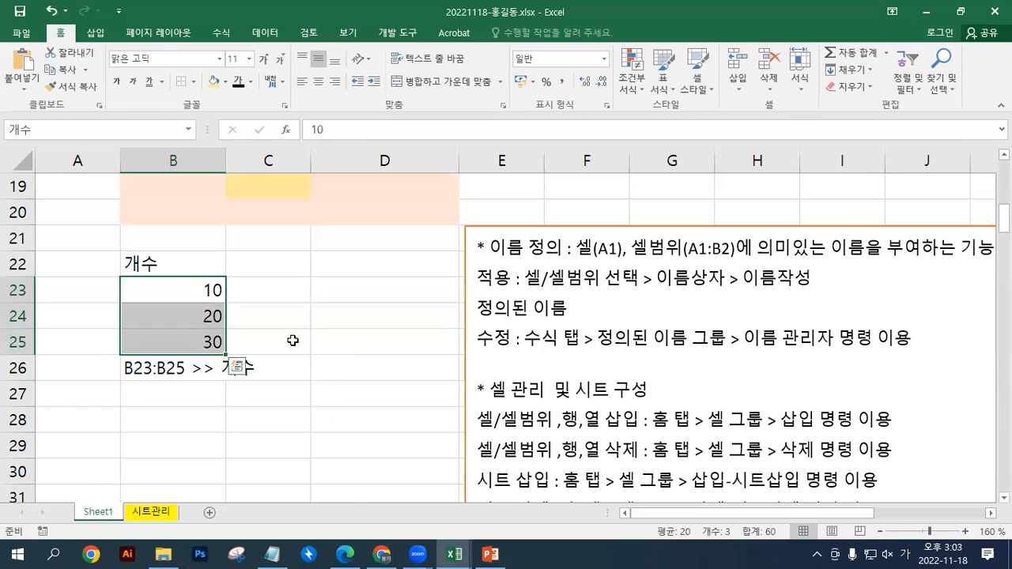
Change the heading in B22 to 개수(수량)
{"action": "left_click", "coordinate": [174, 266]}
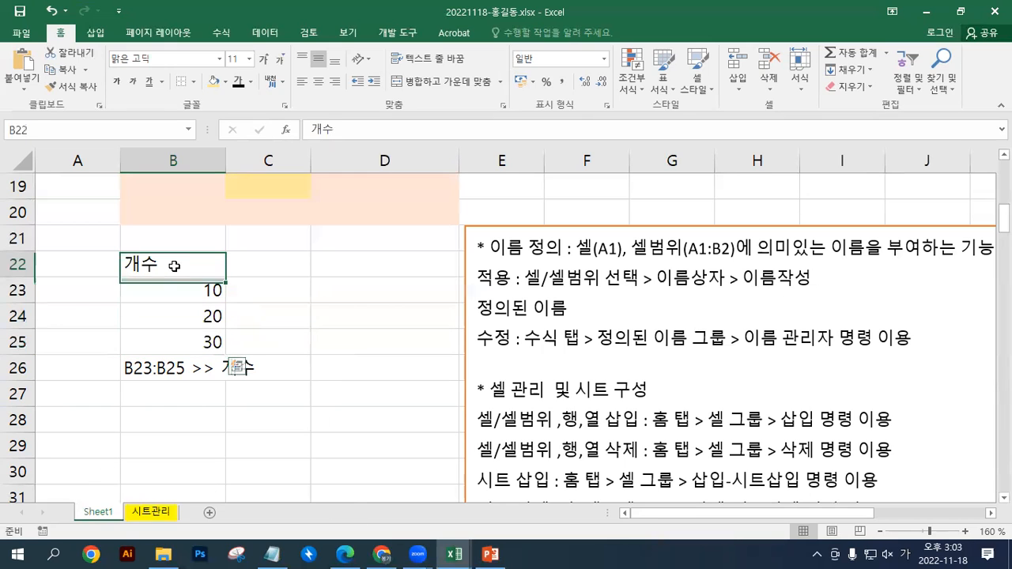
{"action": "double_click", "coordinate": [174, 266]}
{"action": "type", "text": "(ㅅ"}
{"action": "type", "text": "수량)"}
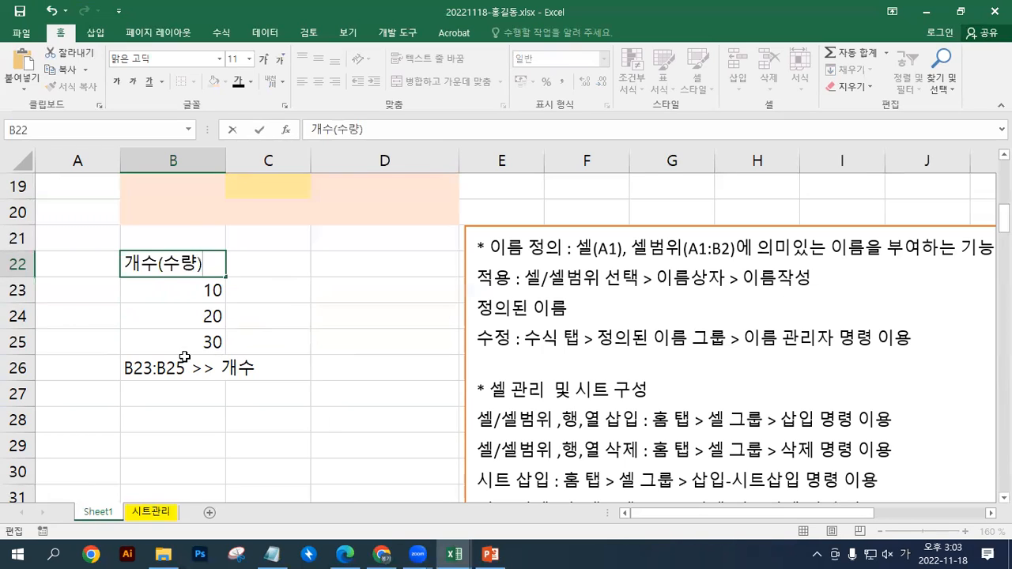
Append >> 수량 to the note in B26
{"action": "left_click", "coordinate": [173, 367]}
{"action": "double_click", "coordinate": [261, 369]}
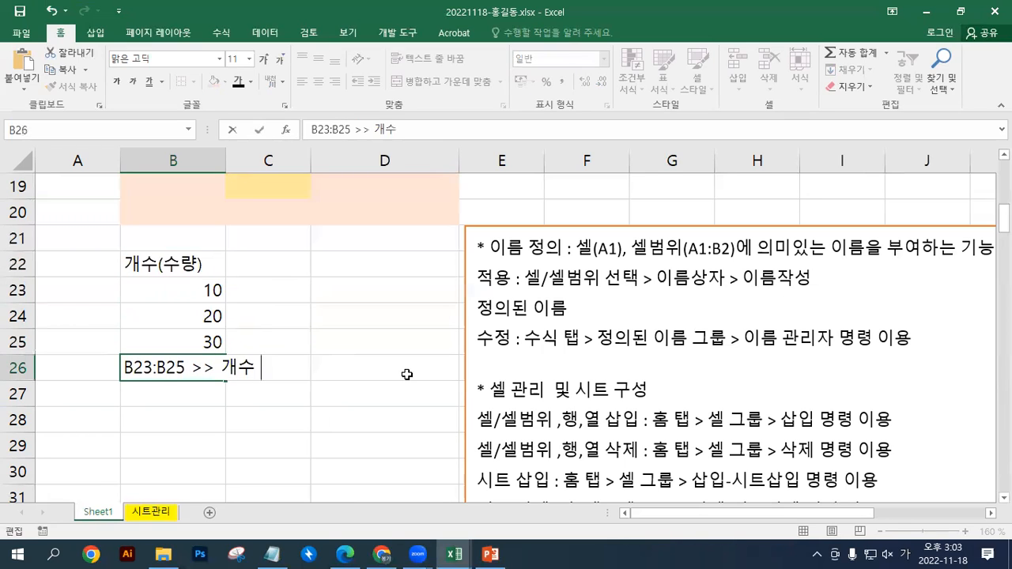
{"action": "type", "text": ">> 술"}
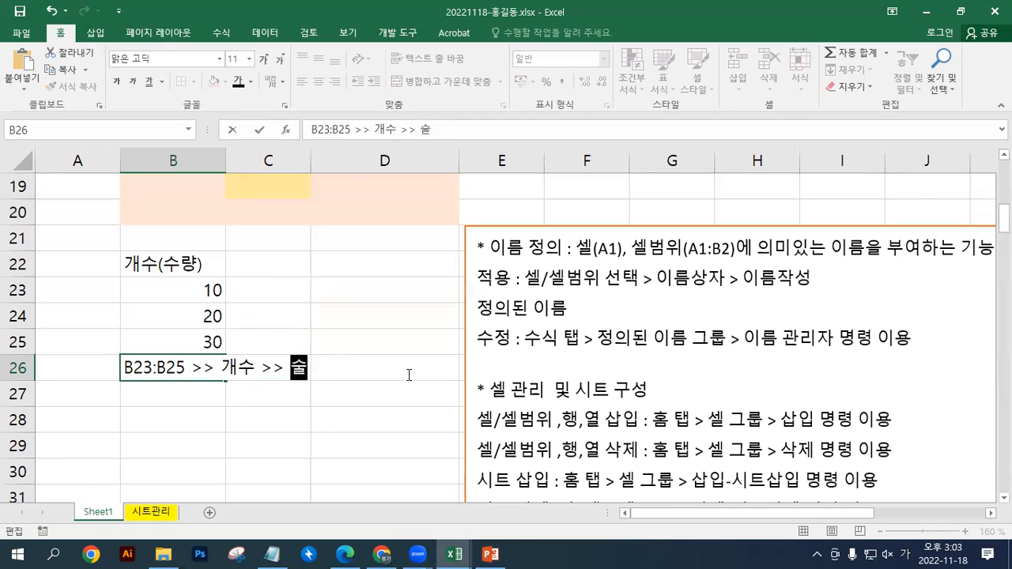
{"action": "type", "text": "량"}
{"action": "key", "text": "Return"}
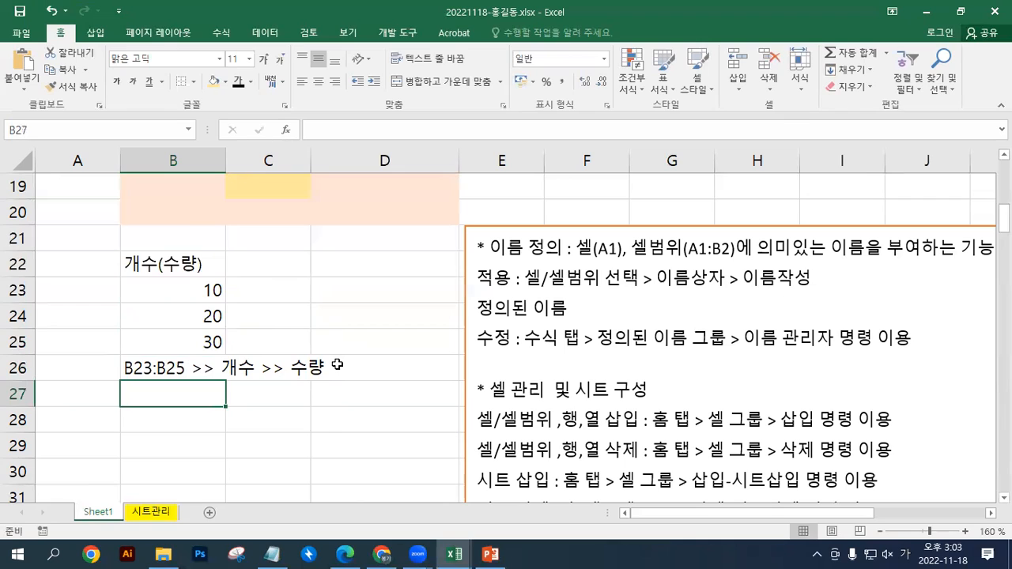
Rename the defined name 개수 to 수량 in the Name Manager, and select its cell range by choosing the new name
{"action": "left_click", "coordinate": [224, 32]}
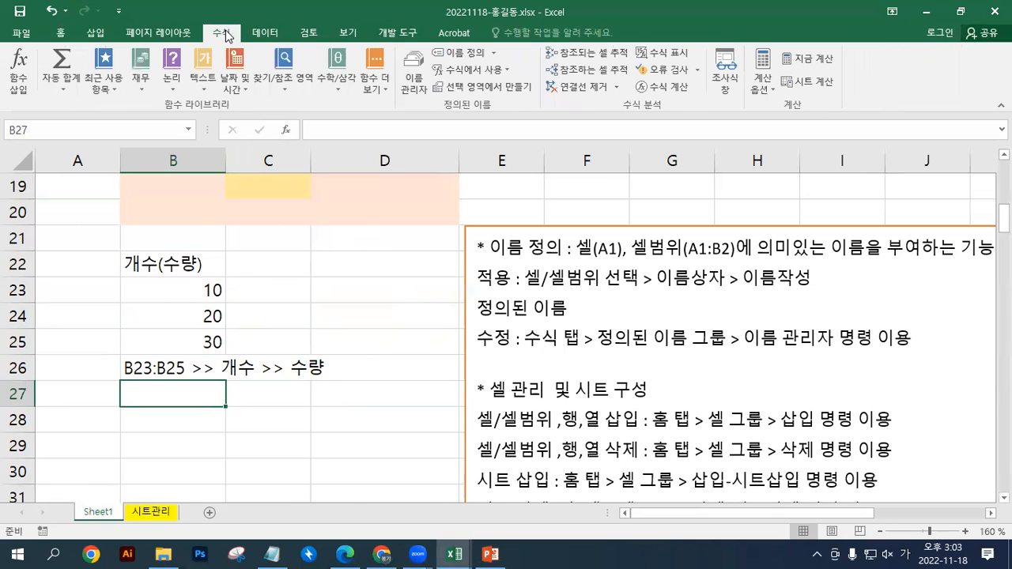
{"action": "left_click", "coordinate": [417, 92]}
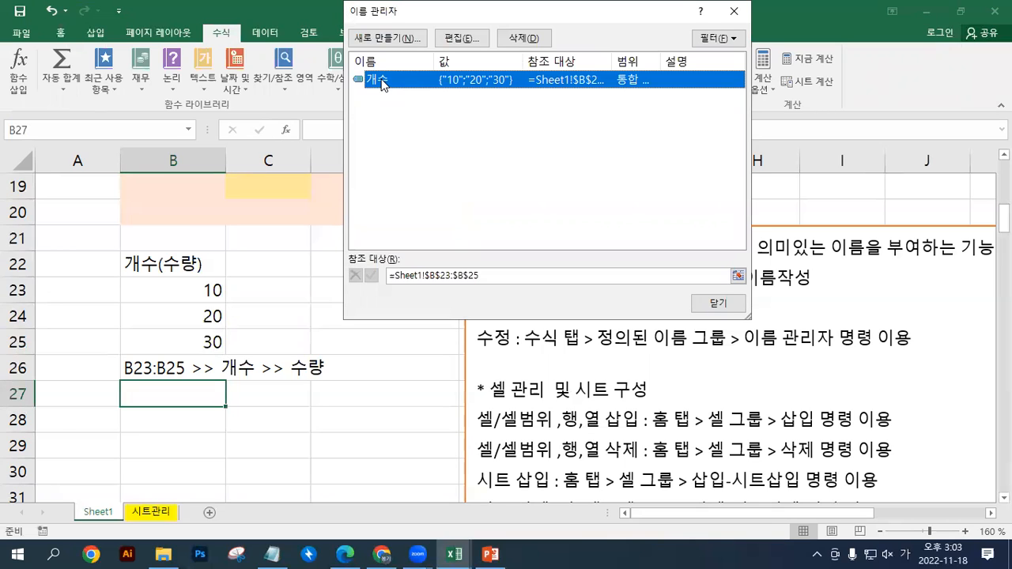
{"action": "left_click", "coordinate": [466, 39]}
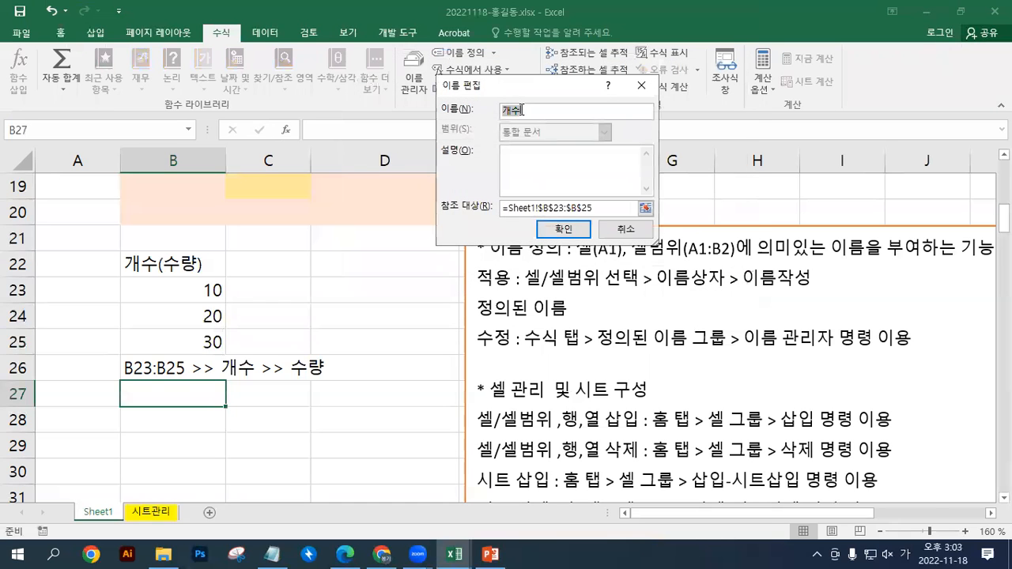
{"action": "type", "text": "수량"}
{"action": "left_click", "coordinate": [556, 229]}
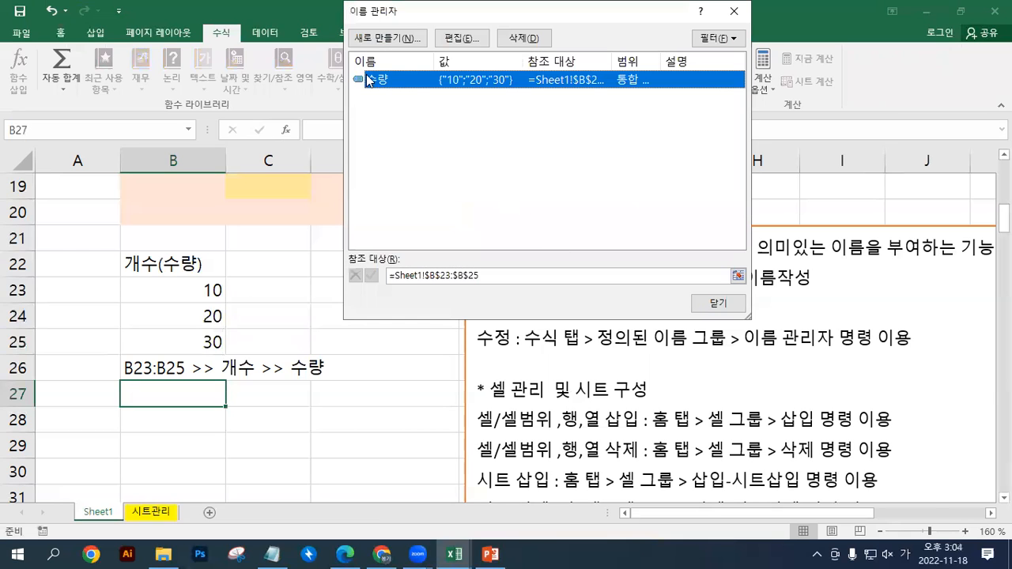
{"action": "left_click", "coordinate": [718, 303]}
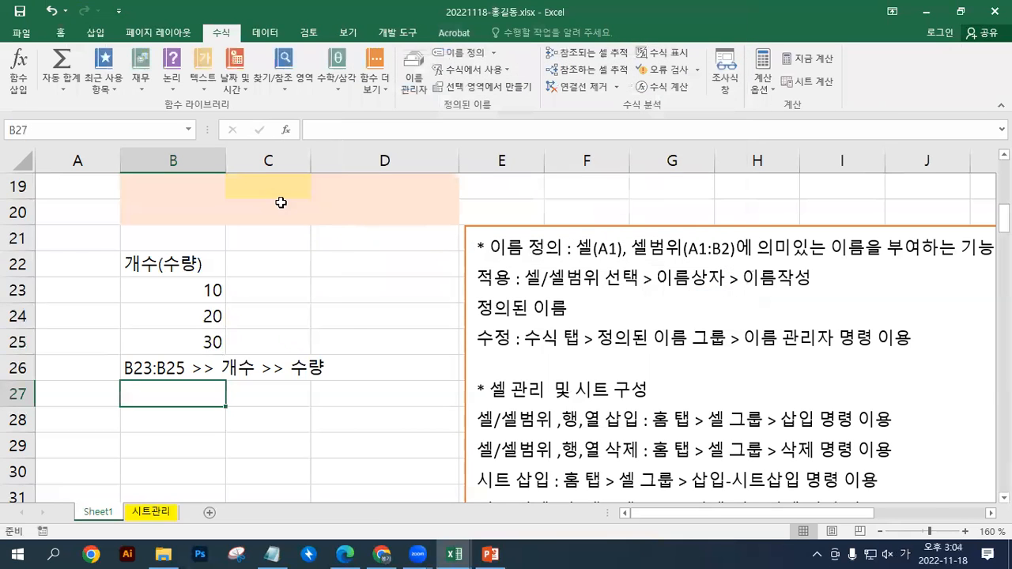
{"action": "left_click", "coordinate": [189, 130]}
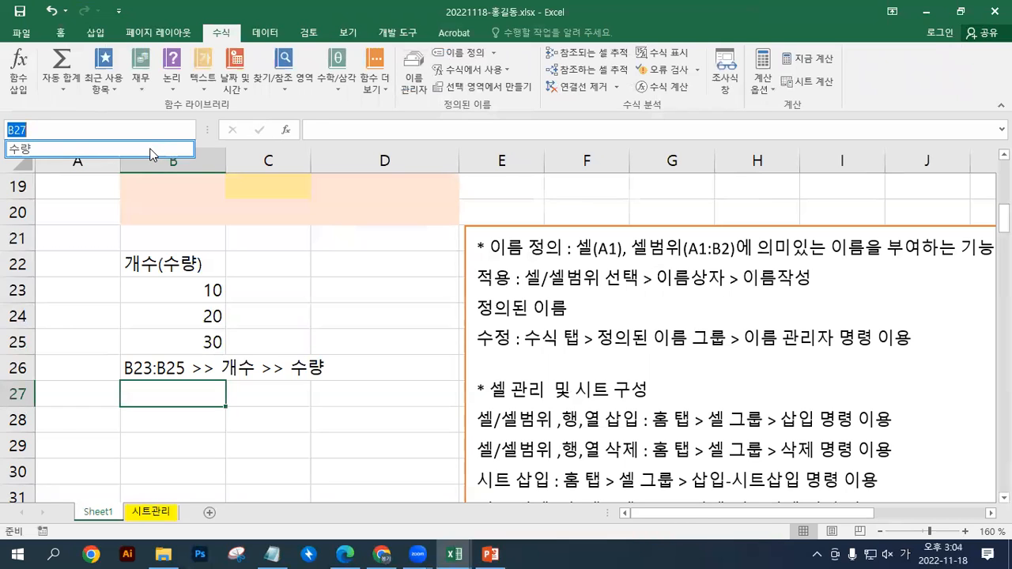
{"action": "left_click", "coordinate": [154, 148]}
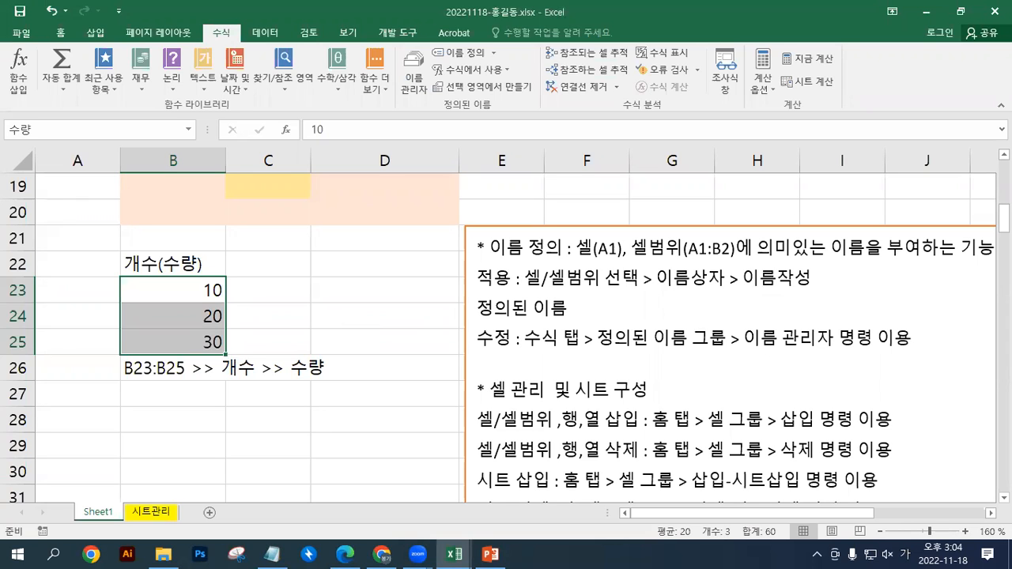
Switch to File Explorer, open the reference workbook 엑셀2016기능정리_컴활1급.xlsm, and move its window away from the practice sheet
{"action": "left_click", "coordinate": [164, 554]}
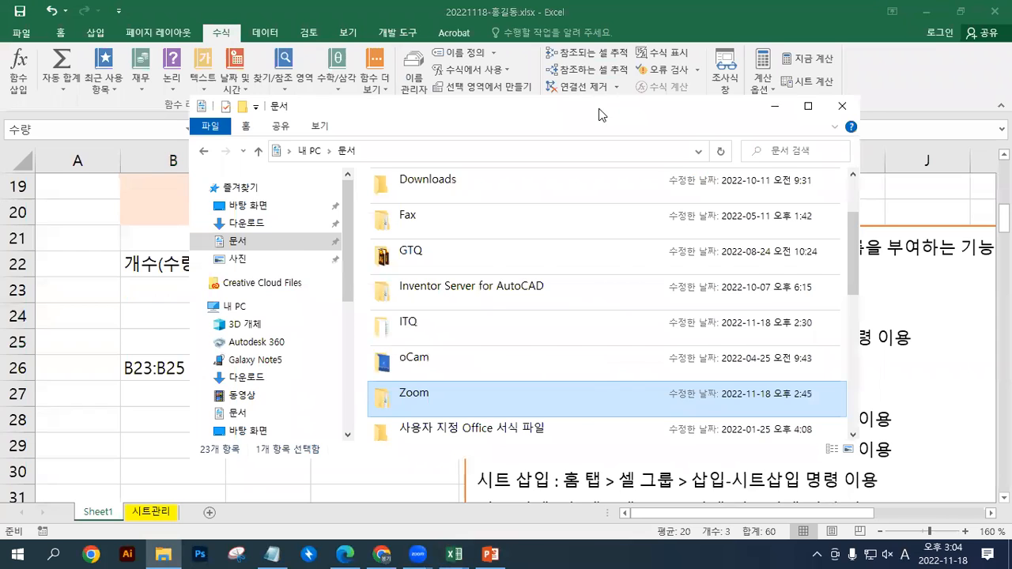
{"action": "left_click_drag", "start_coordinate": [602, 116], "coordinate": [1011, 115]}
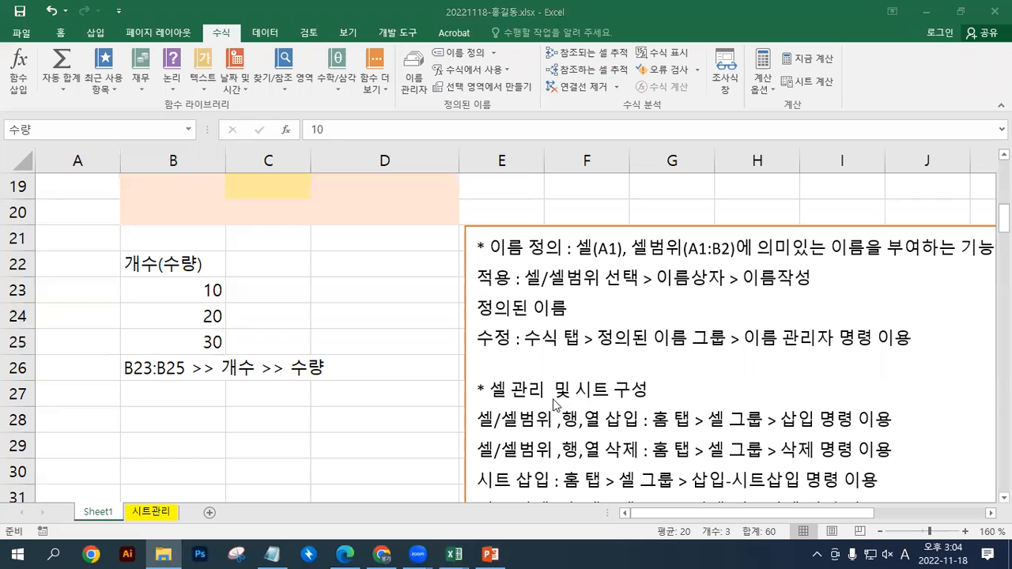
{"action": "left_click", "coordinate": [191, 385]}
{"action": "scroll", "coordinate": [193, 386], "scroll_direction": "down", "scroll_amount": 2}
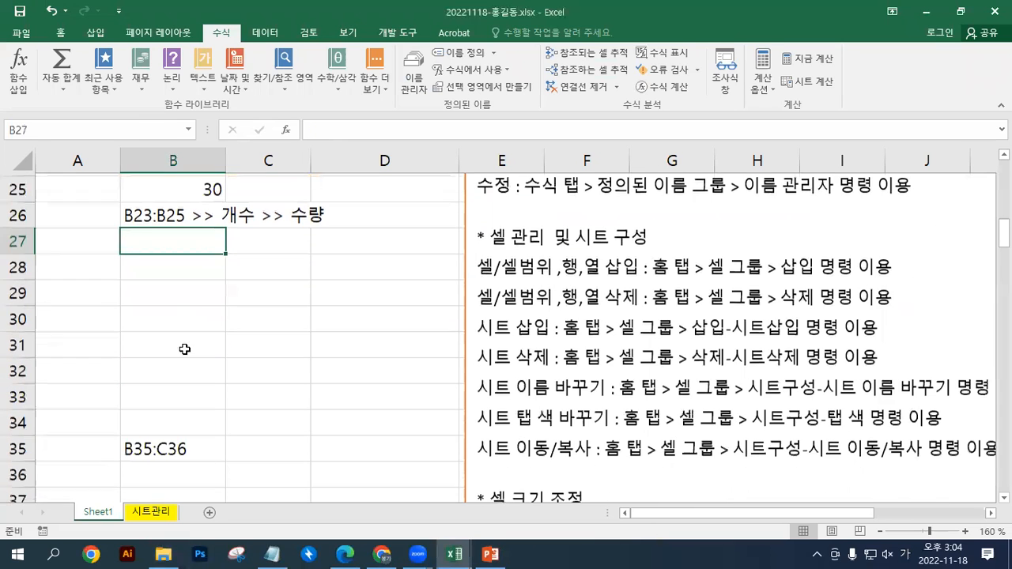
{"action": "left_click", "coordinate": [193, 313]}
{"action": "left_click", "coordinate": [187, 285]}
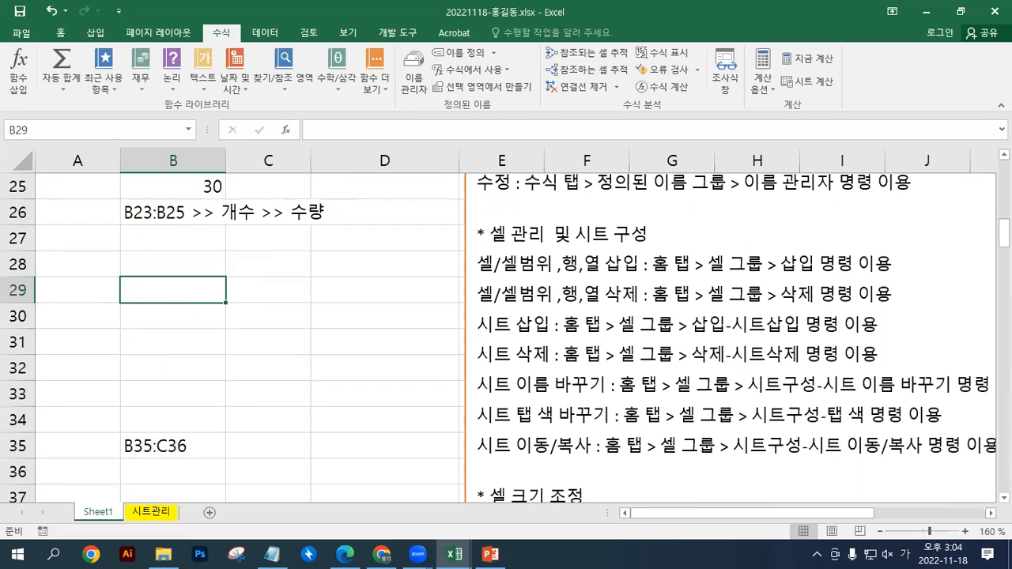
{"action": "key", "text": "super+e"}
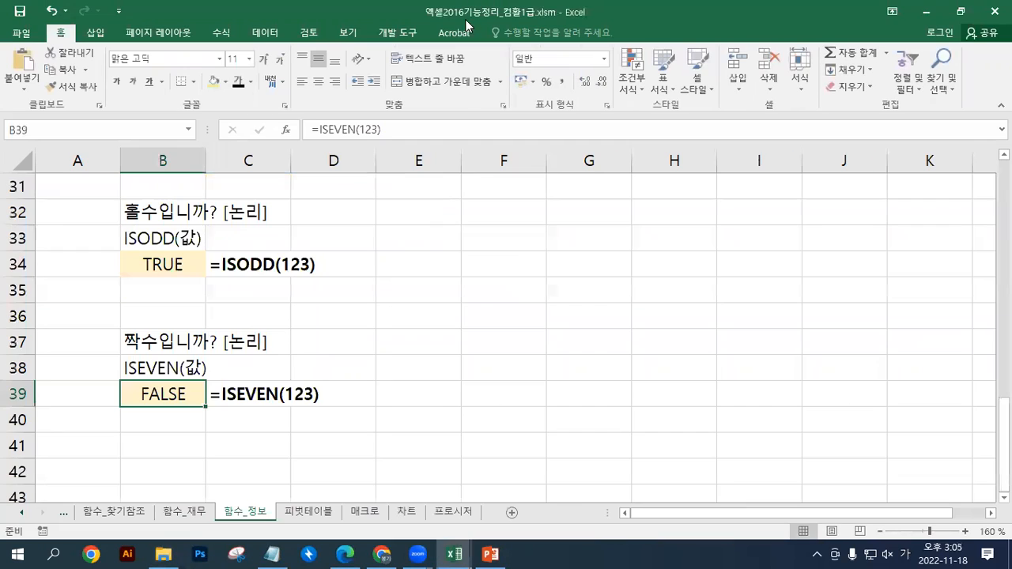
{"action": "left_click_drag", "start_coordinate": [469, 16], "coordinate": [469, 0]}
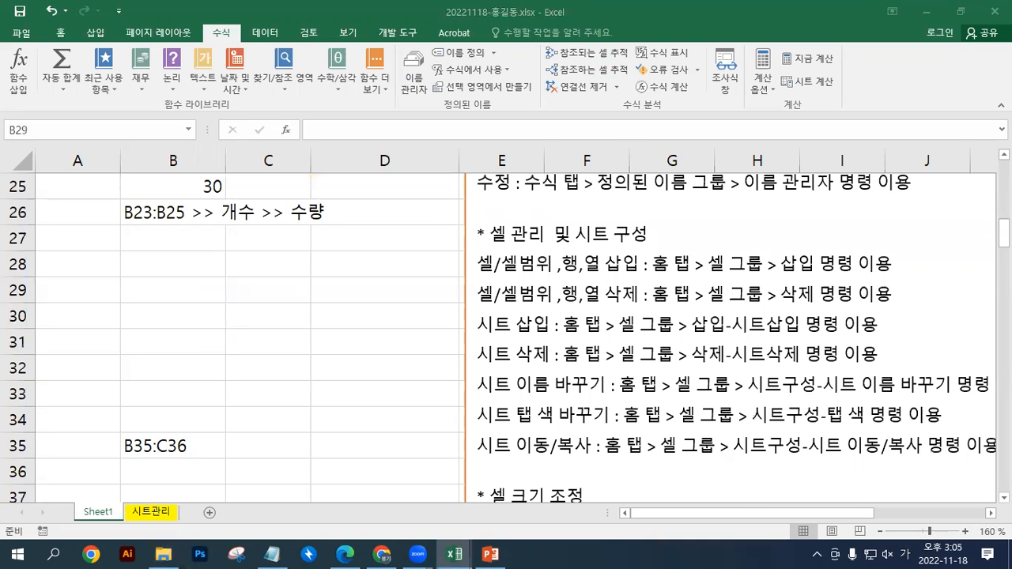
Enter the headings 년, 월 and 일 in cells B28, C28 and D28, and select the cell below 년
{"action": "left_click", "coordinate": [198, 266]}
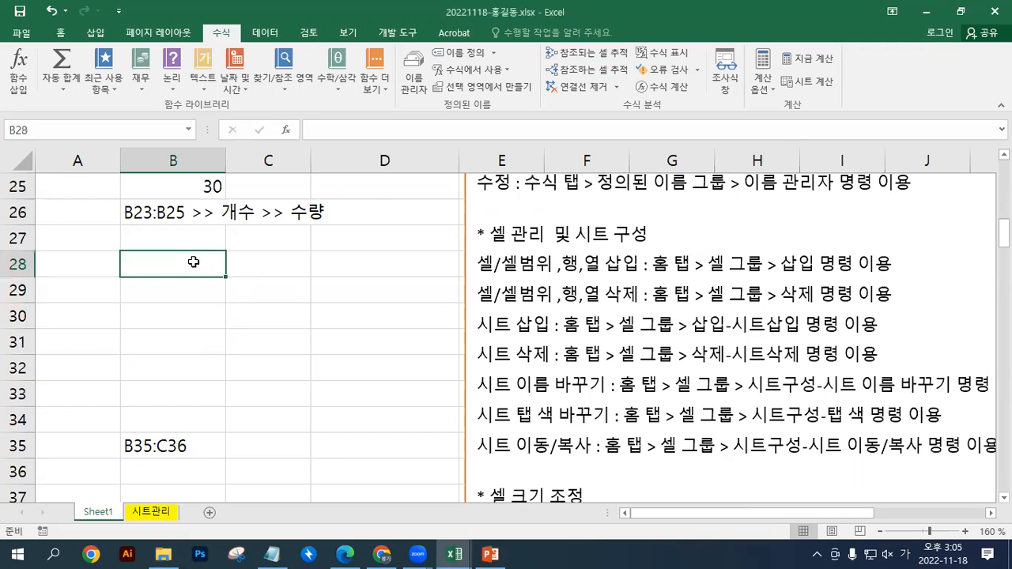
{"action": "type", "text": "년"}
{"action": "key", "text": "Return"}
{"action": "key", "text": "Up"}
{"action": "key", "text": "Right"}
{"action": "type", "text": "ㅇ"}
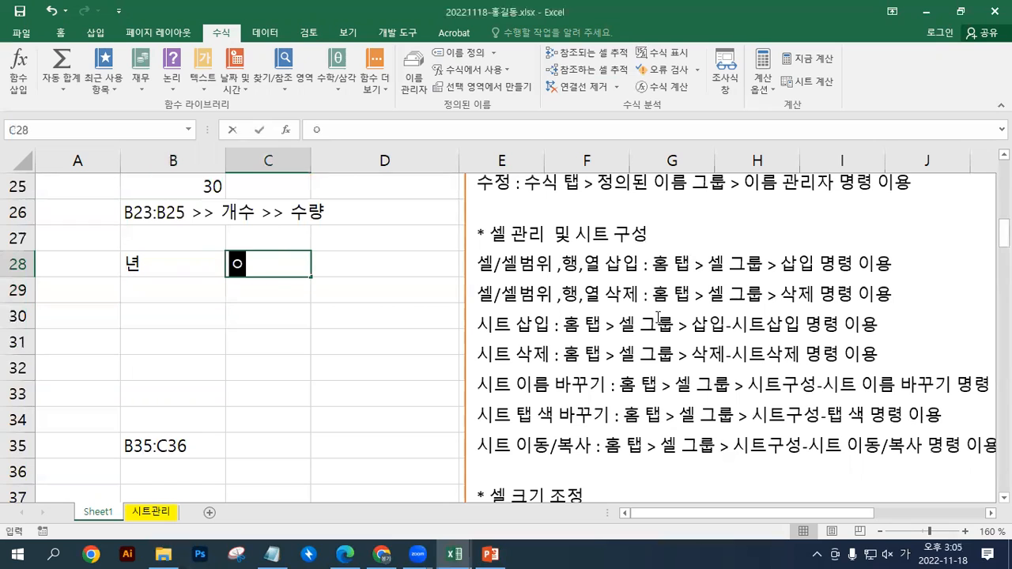
{"action": "type", "text": "월"}
{"action": "key", "text": "Right"}
{"action": "type", "text": "ㅇ;ㅣㄹ"}
{"action": "key", "text": "BackSpace"}
{"action": "key", "text": "BackSpace"}
{"action": "key", "text": "BackSpace"}
{"action": "key", "text": "BackSpace"}
{"action": "key", "text": "Hangul"}
{"action": "type", "text": "dlf"}
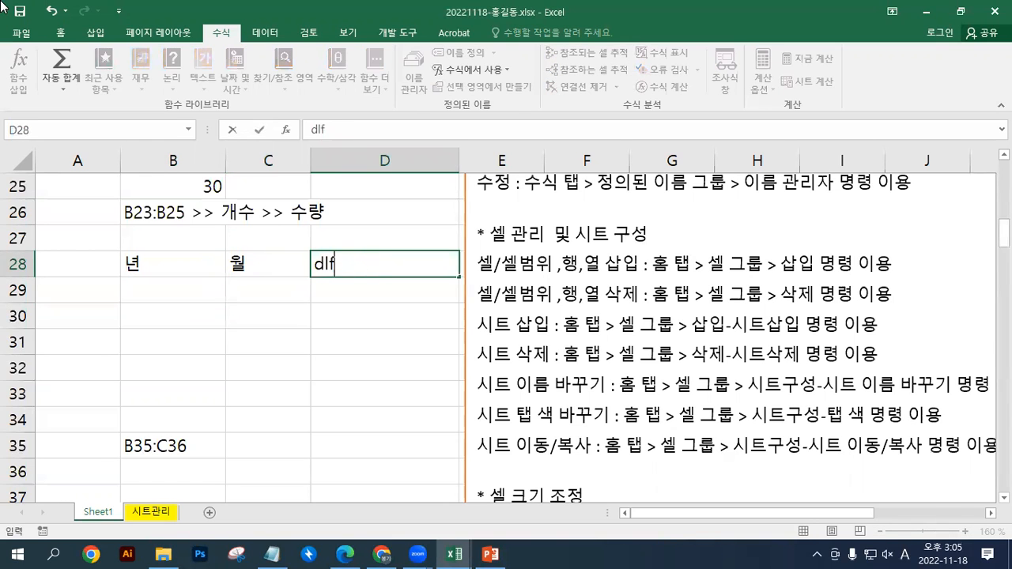
{"action": "key", "text": "BackSpace"}
{"action": "key", "text": "BackSpace"}
{"action": "key", "text": "BackSpace"}
{"action": "key", "text": "Hangul"}
{"action": "type", "text": "일"}
{"action": "key", "text": "Return"}
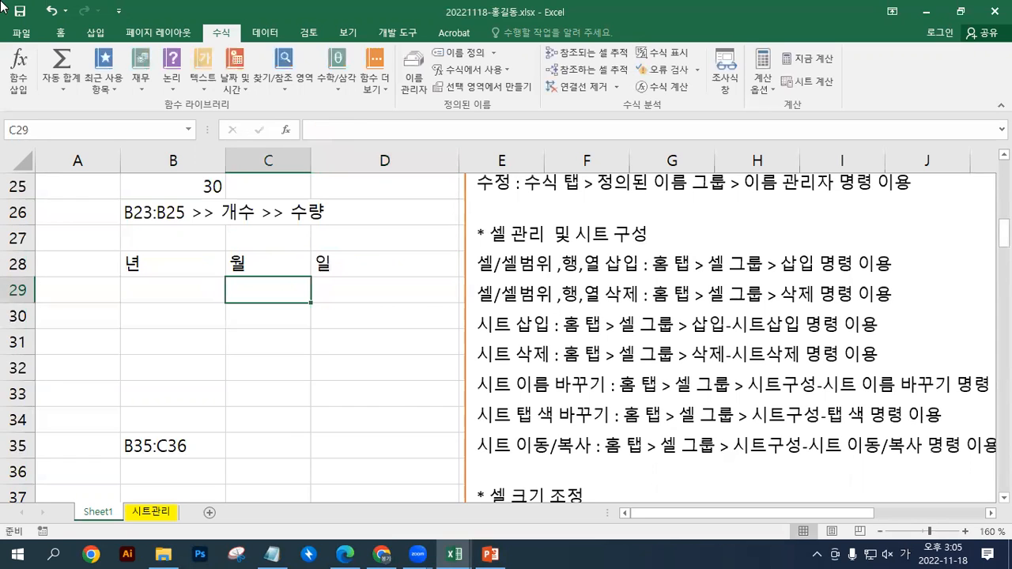
{"action": "left_click", "coordinate": [178, 291]}
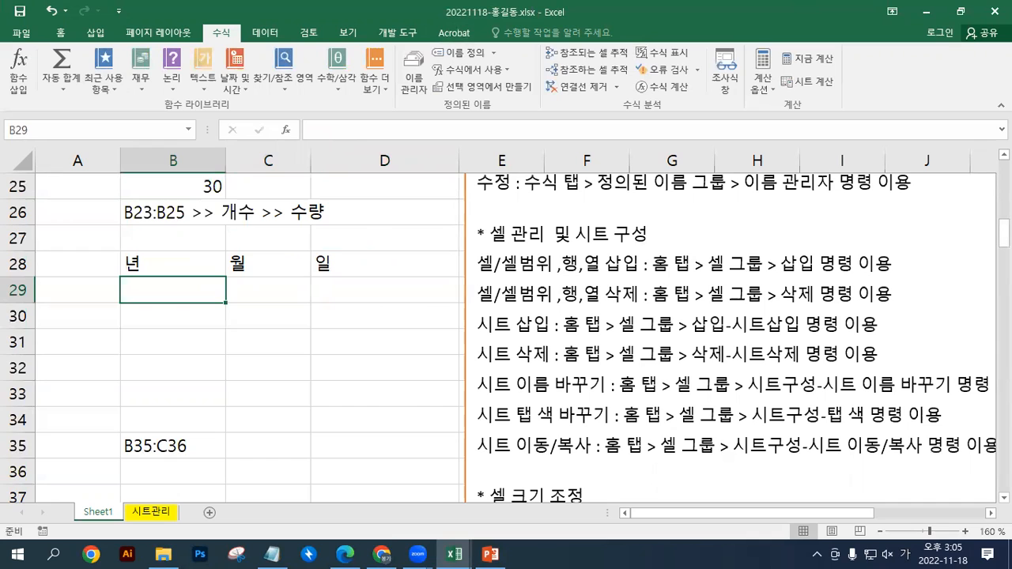